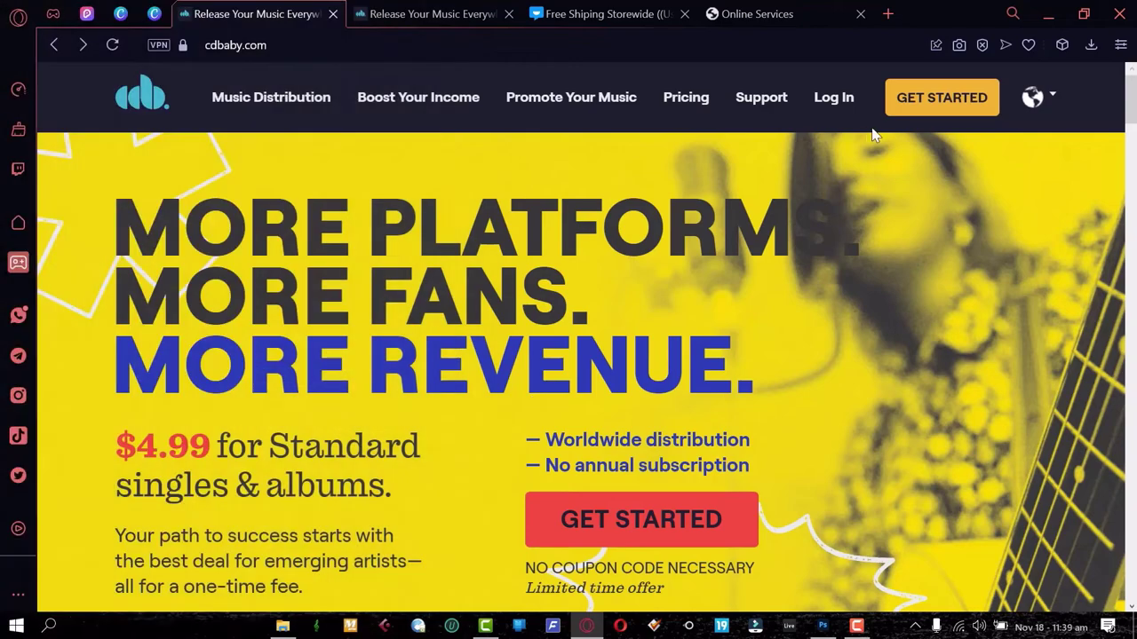
# Start a free CD Baby account sign-up and look through its contact and login fields.
pyautogui.scroll(-3, 920, 347)
pyautogui.scroll(3, 915, 364)
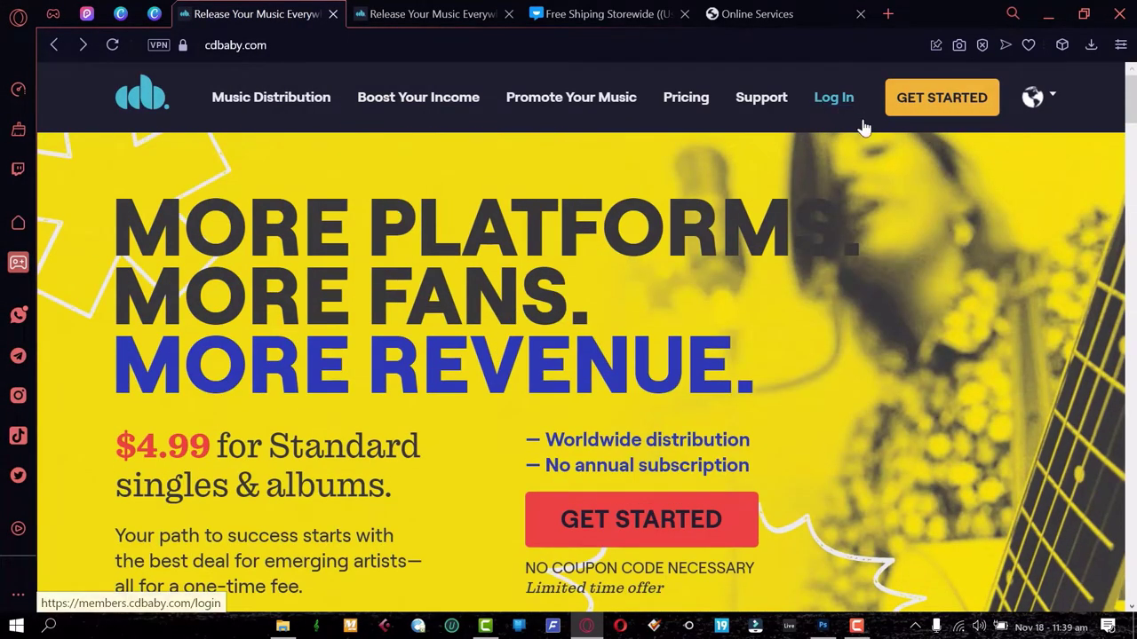
pyautogui.click(946, 102)
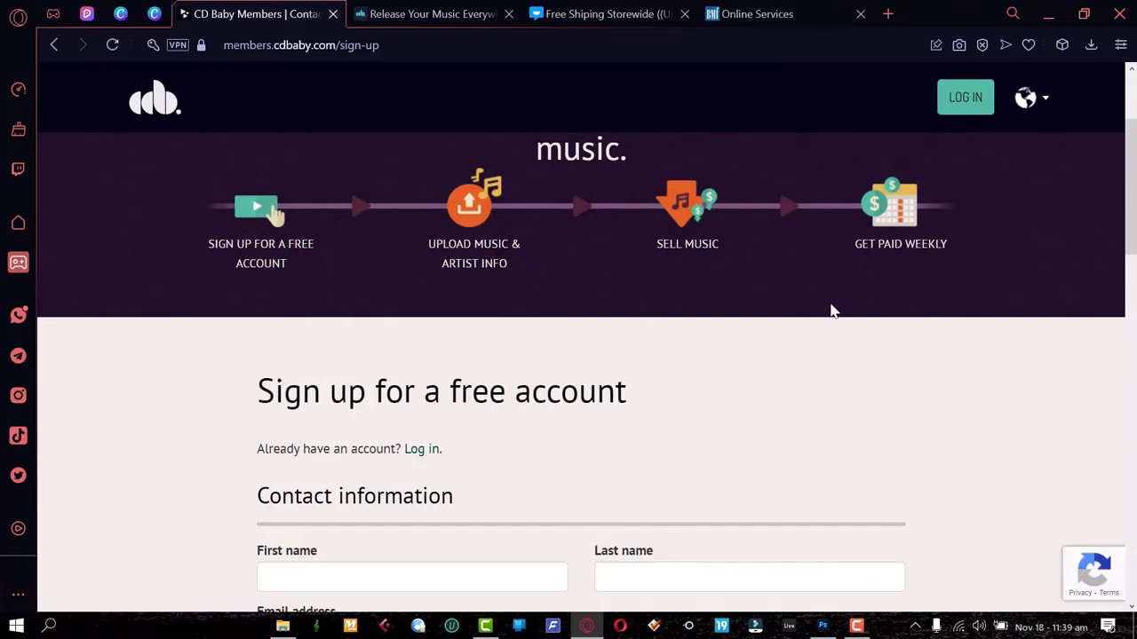
pyautogui.scroll(-2, 393, 432)
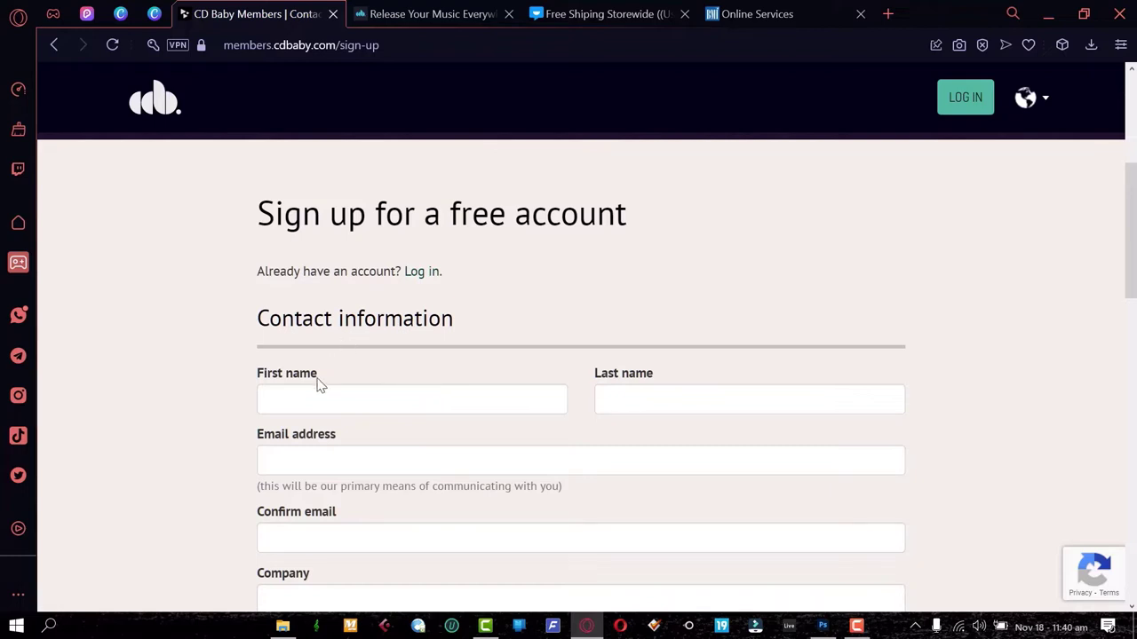
pyautogui.scroll(-2, 401, 421)
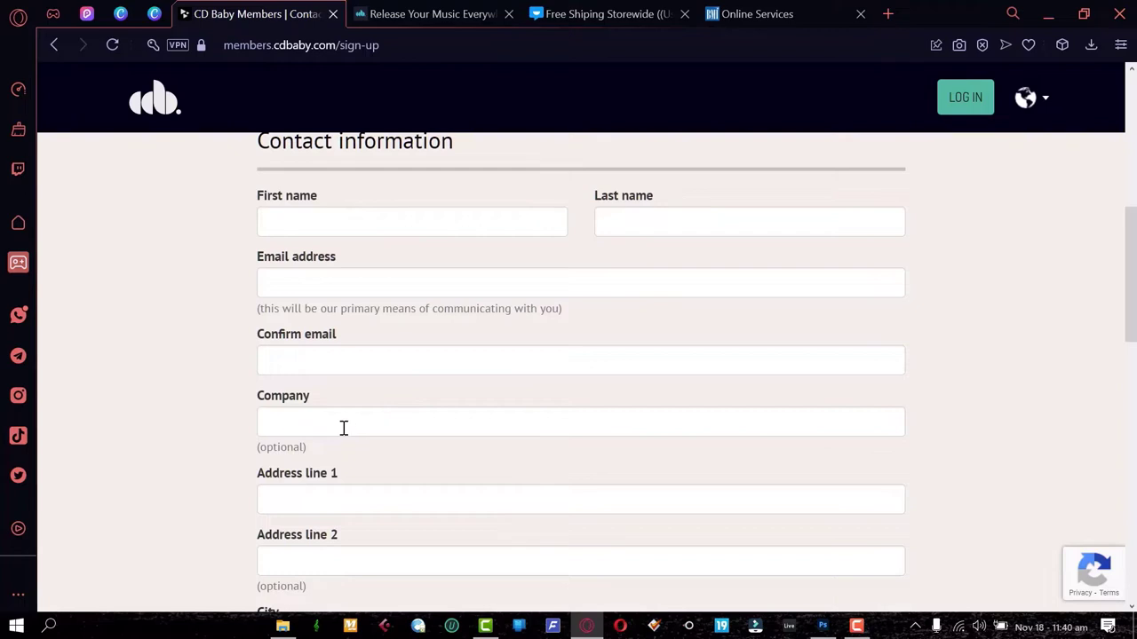
pyautogui.scroll(-1, 344, 422)
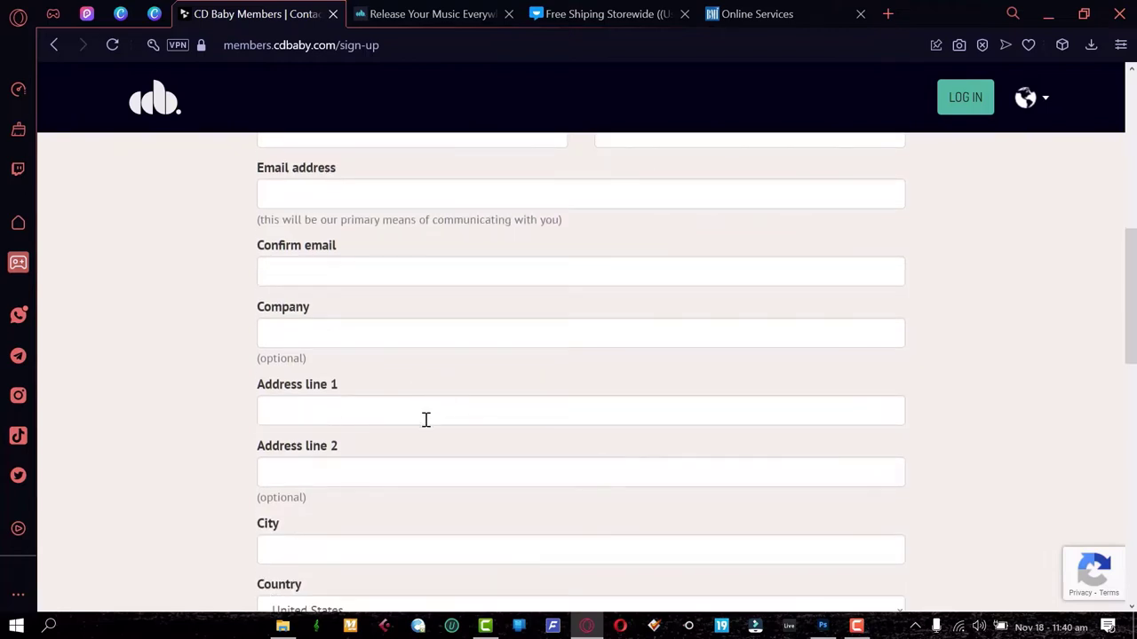
pyautogui.scroll(-2, 355, 447)
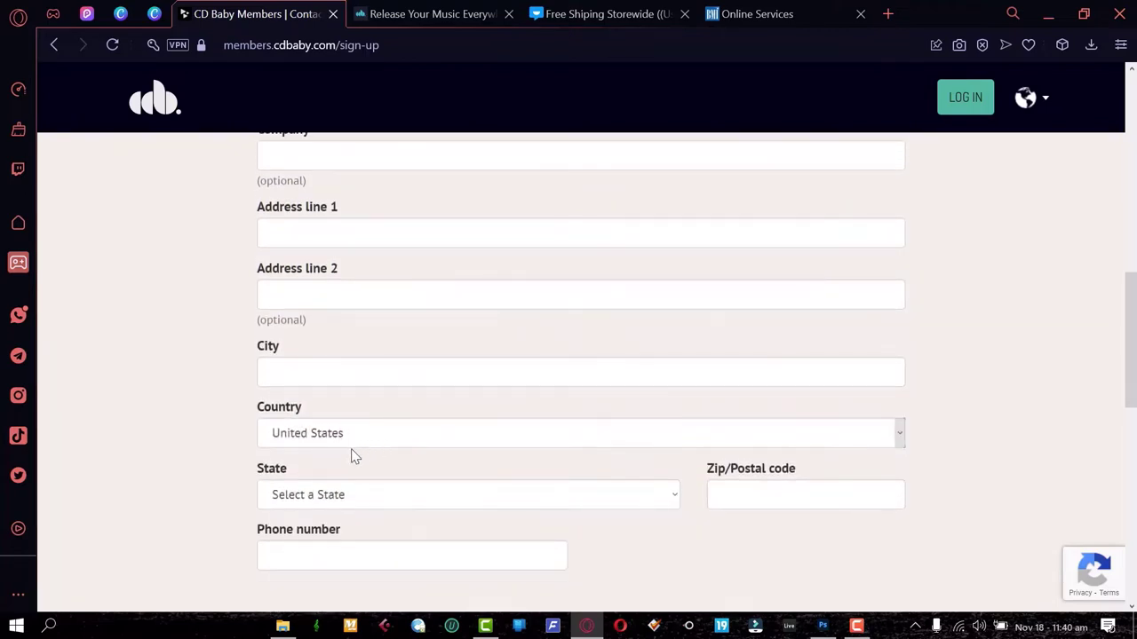
pyautogui.scroll(-1, 417, 444)
pyautogui.scroll(-1, 479, 434)
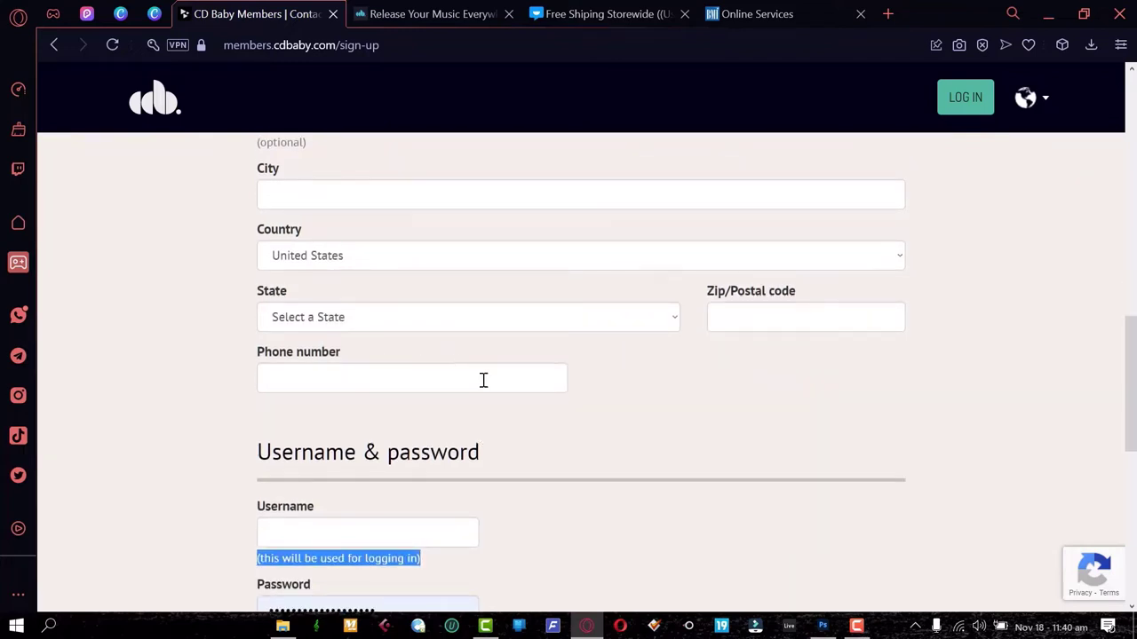
pyautogui.scroll(-3, 636, 403)
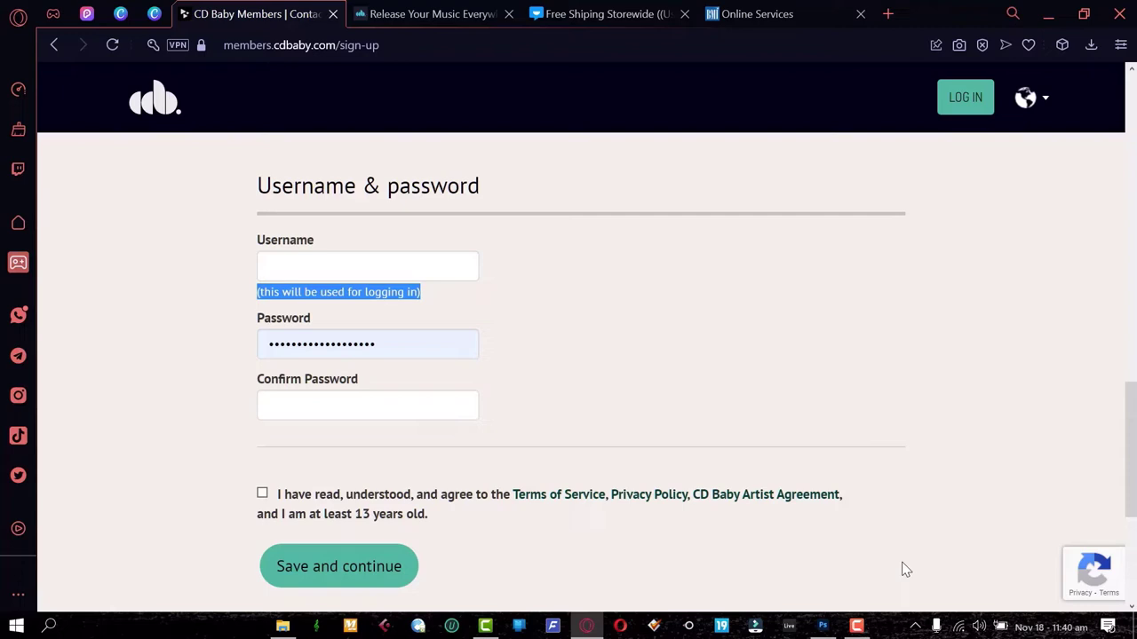
pyautogui.scroll(5, 959, 142)
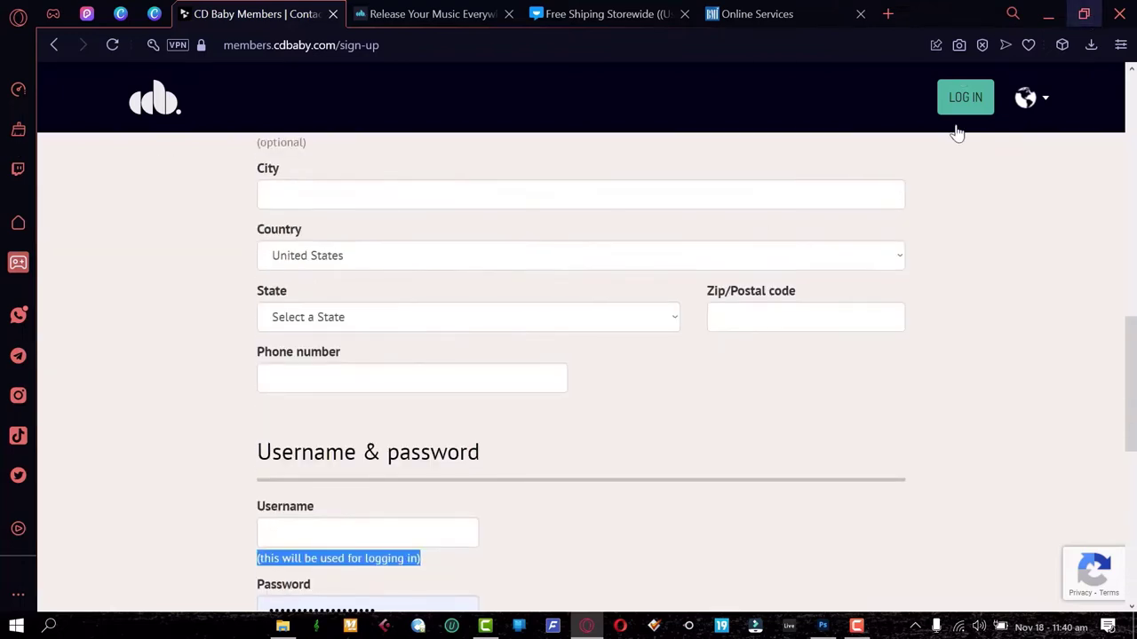
# Log in to CD Baby and add a new title from the Albums & Singles list.
pyautogui.click(948, 113)
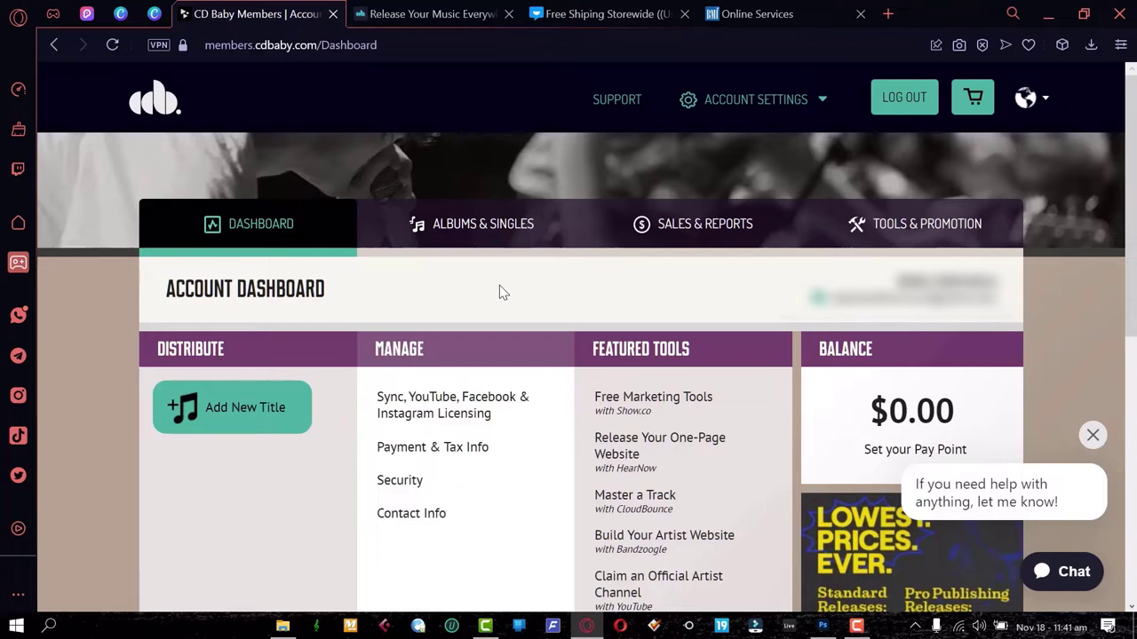
pyautogui.click(485, 226)
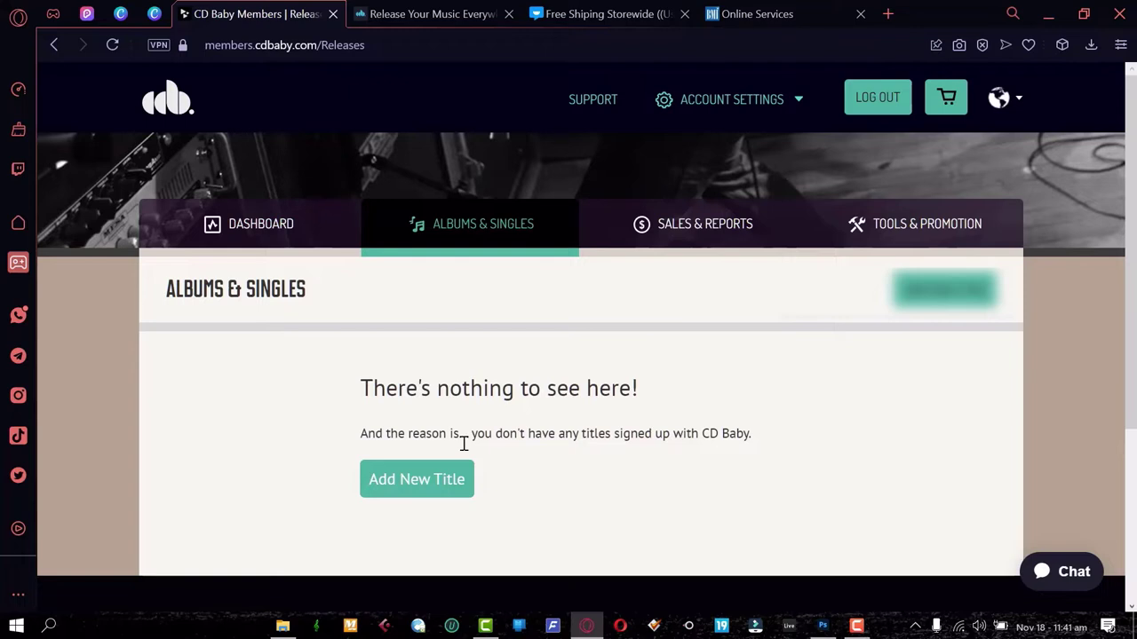
pyautogui.click(424, 486)
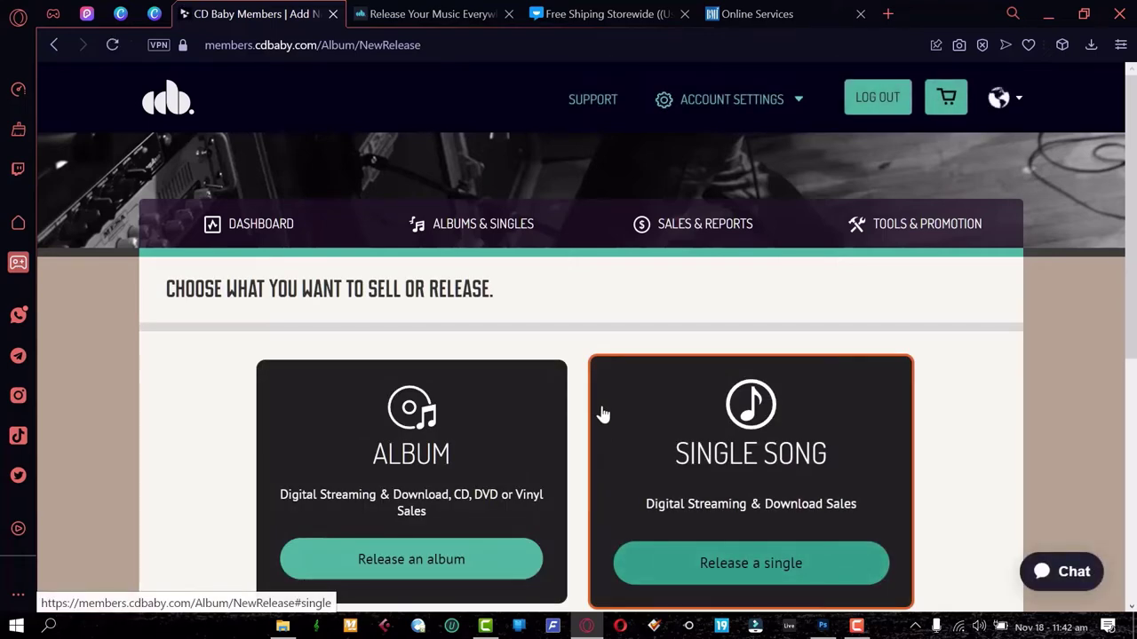
# Pick 'Release a single' on the Single Song card.
pyautogui.scroll(-1, 602, 414)
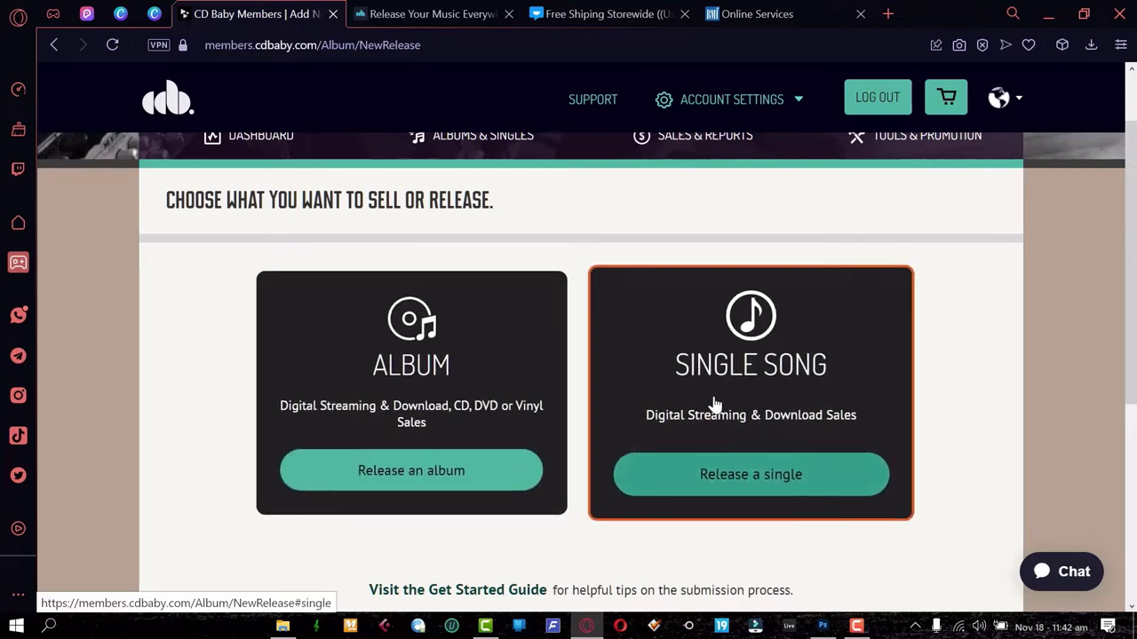
pyautogui.click(755, 479)
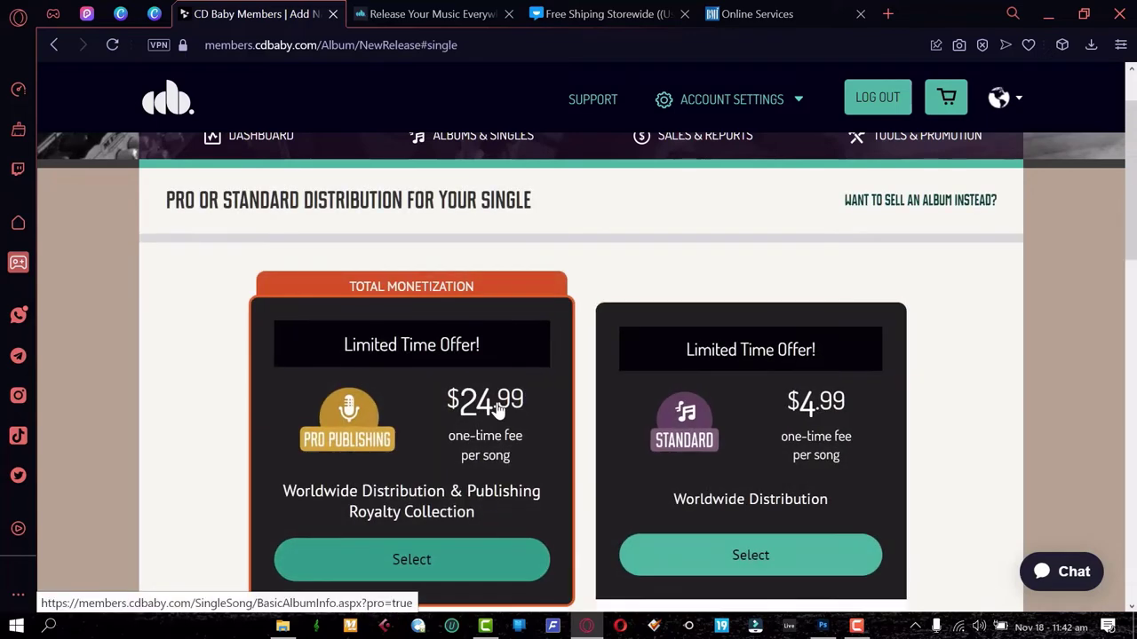
pyautogui.scroll(-1, 497, 407)
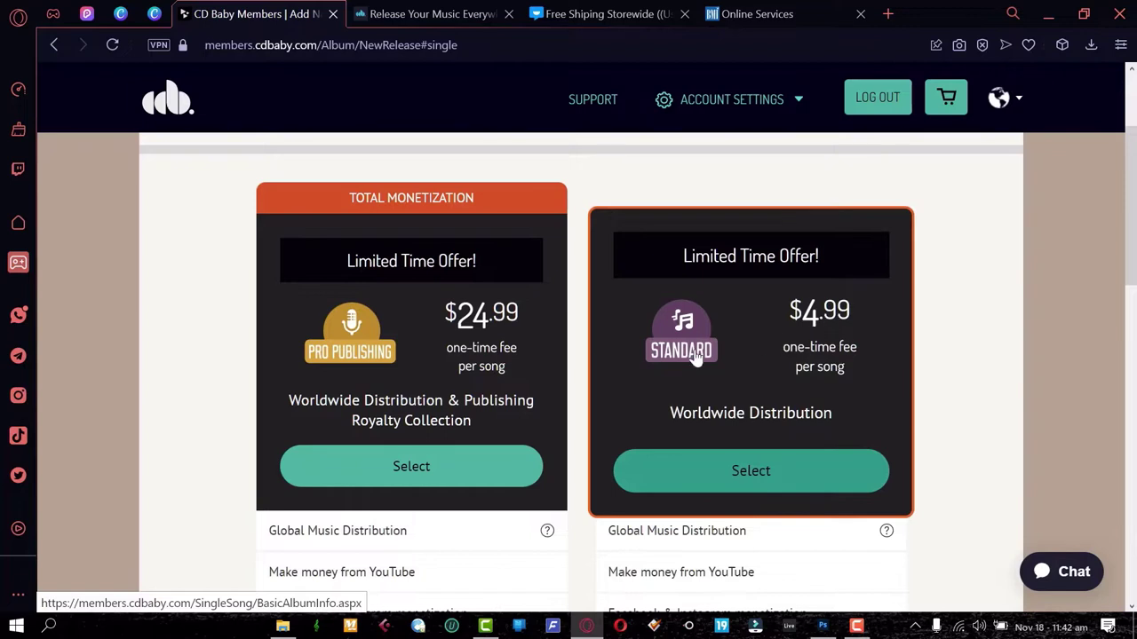
pyautogui.scroll(-1, 762, 328)
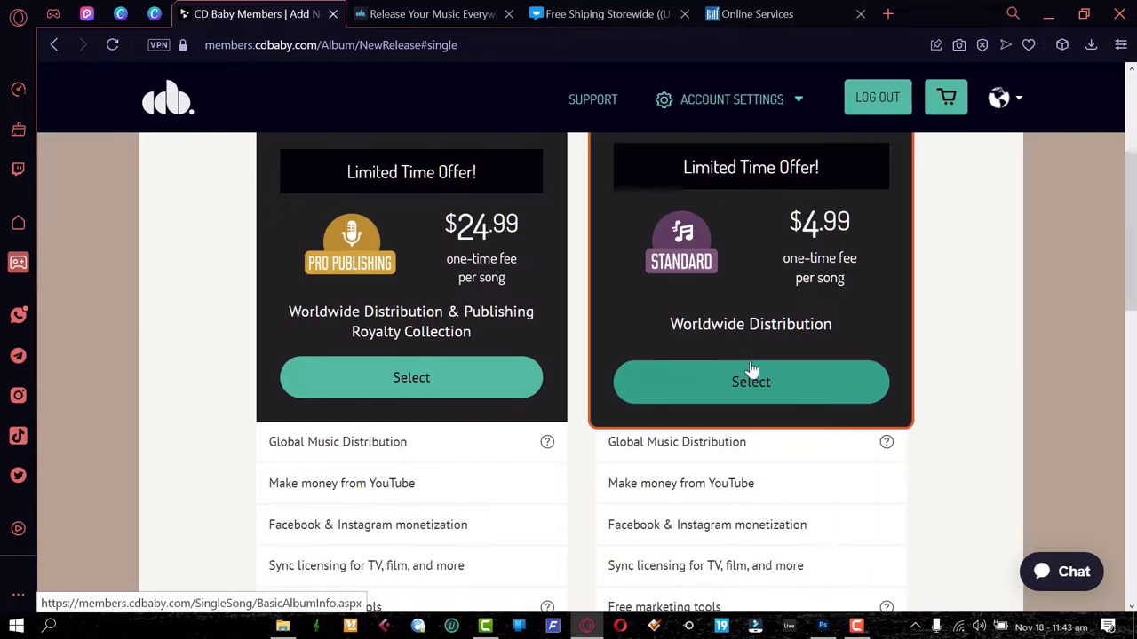
pyautogui.scroll(-1, 753, 382)
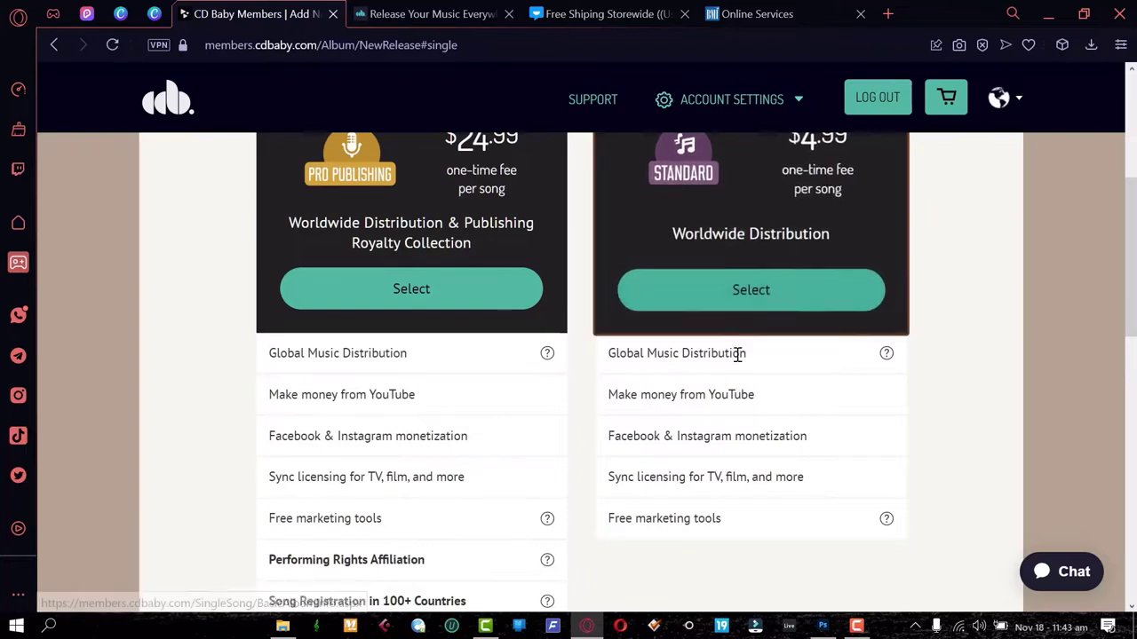
pyautogui.scroll(-2, 474, 349)
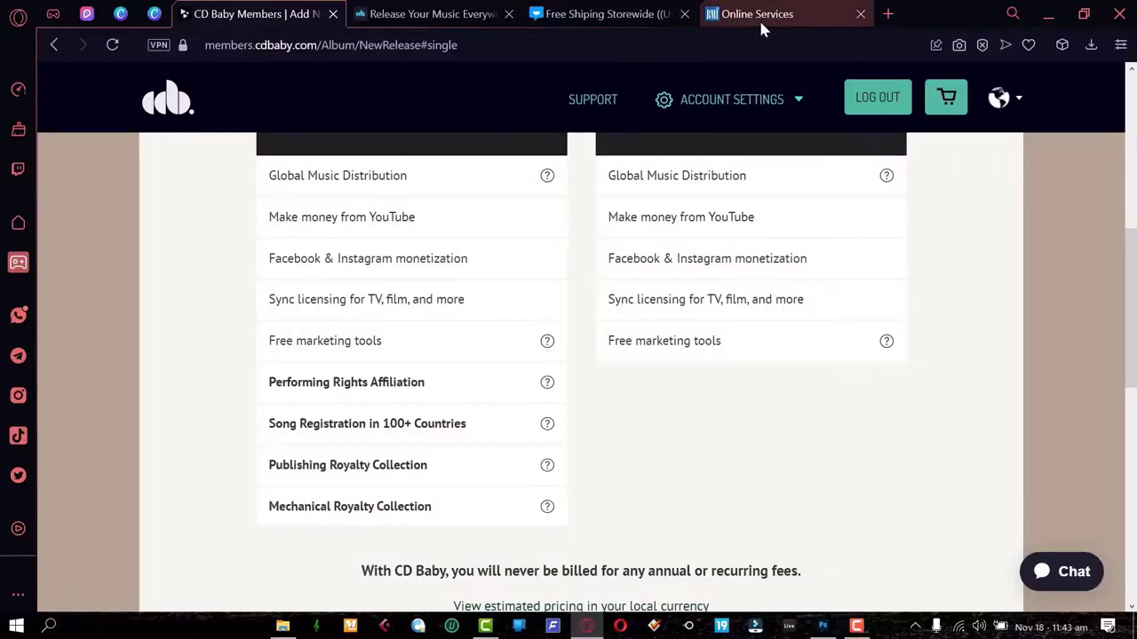
# Check Power of Your Name in the BMI Works Catalog, then return to the CD Baby release page.
pyautogui.click(759, 16)
pyautogui.click(247, 220)
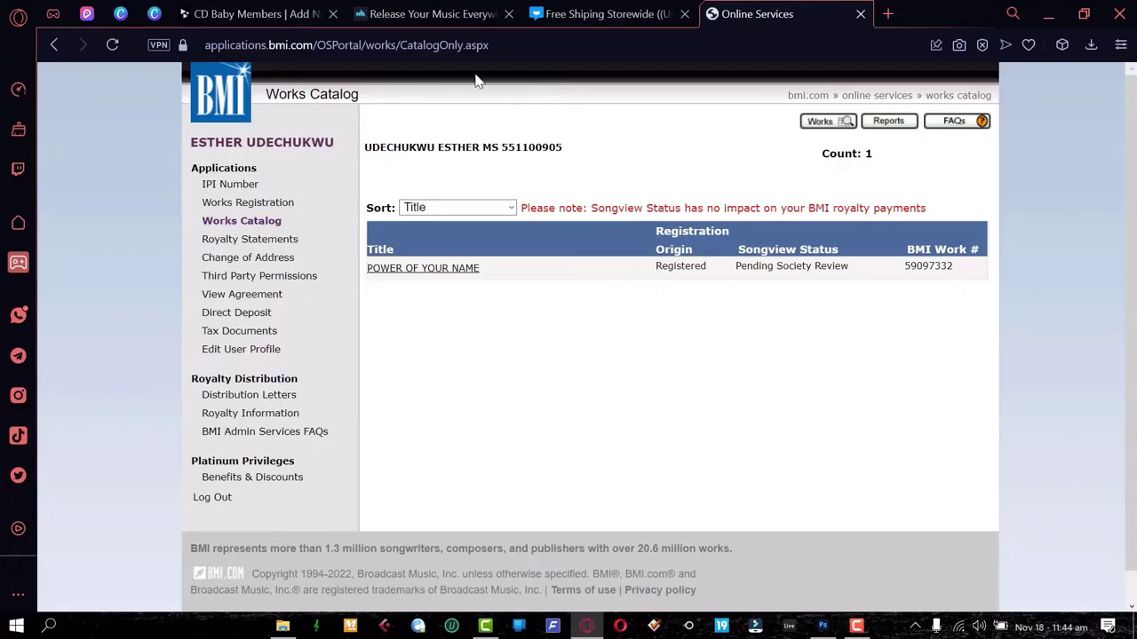
pyautogui.click(266, 14)
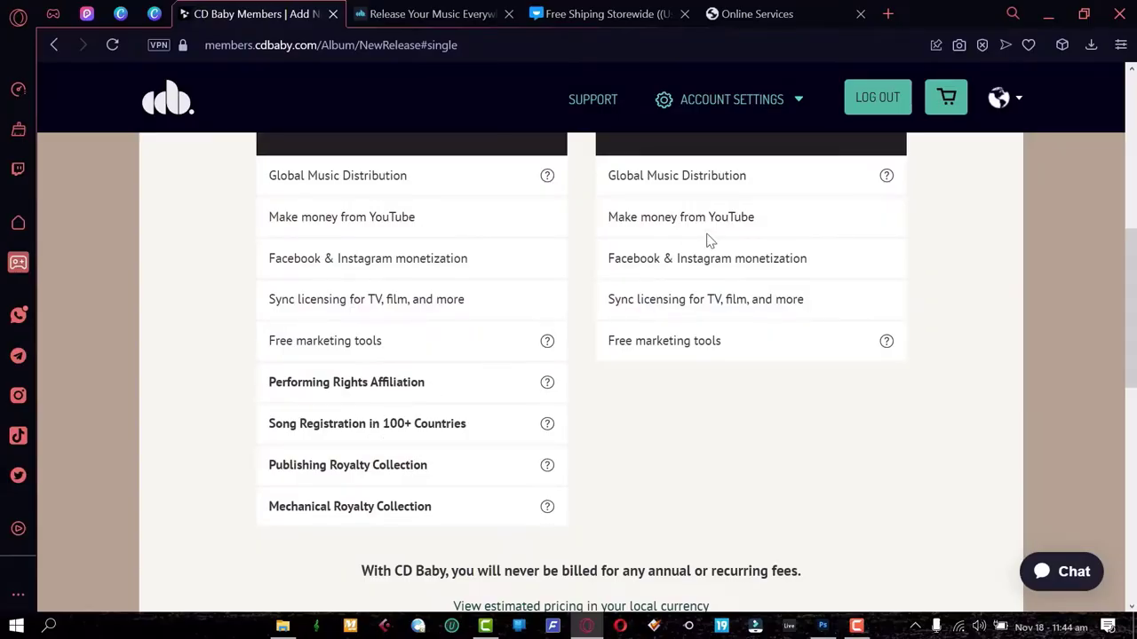
# Select the Standard $4.99 single distribution plan.
pyautogui.scroll(2, 709, 240)
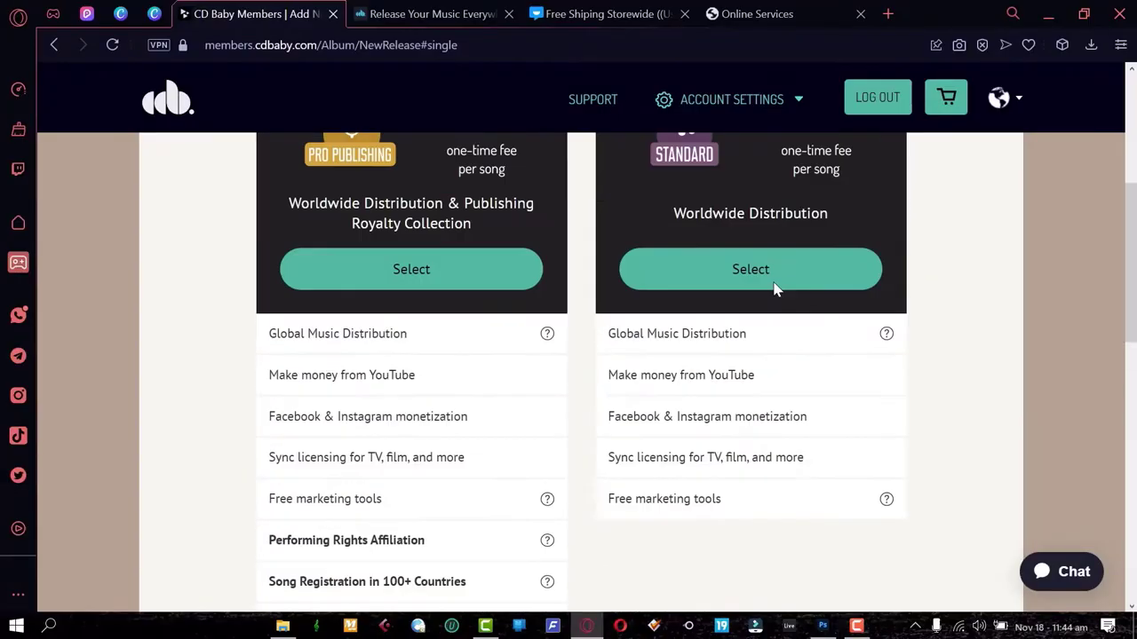
pyautogui.scroll(-2, 670, 347)
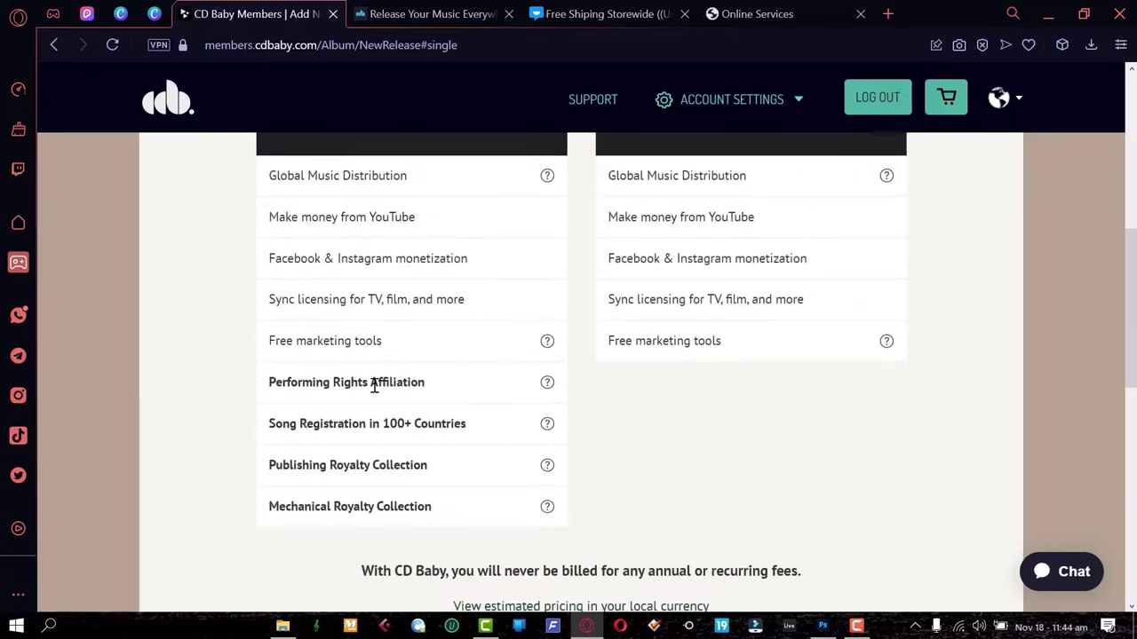
pyautogui.scroll(3, 524, 387)
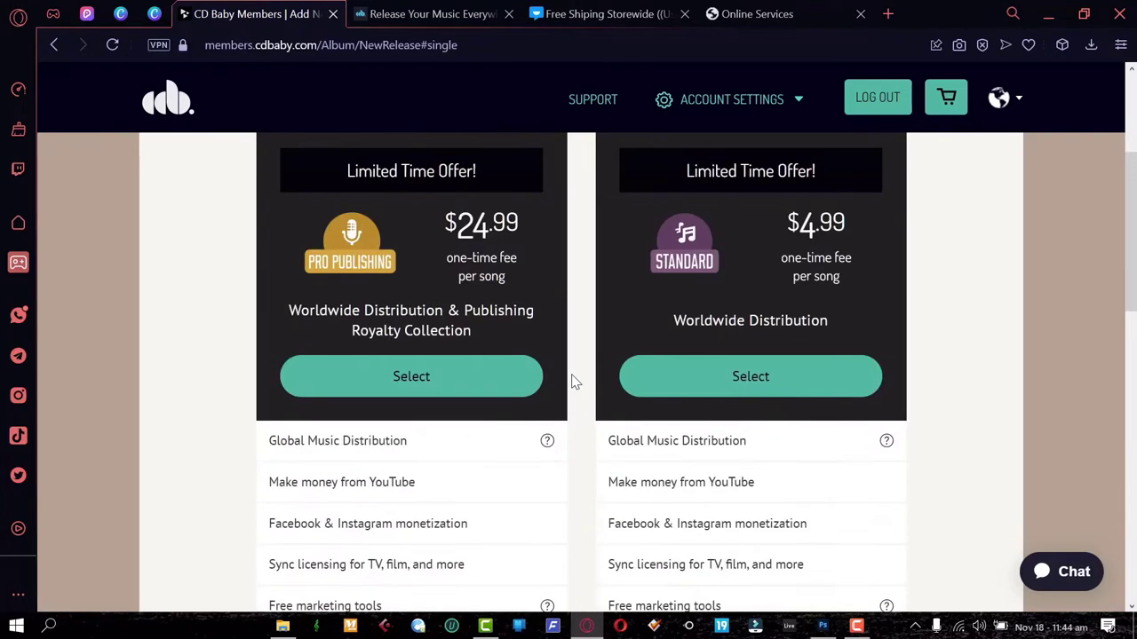
pyautogui.click(749, 389)
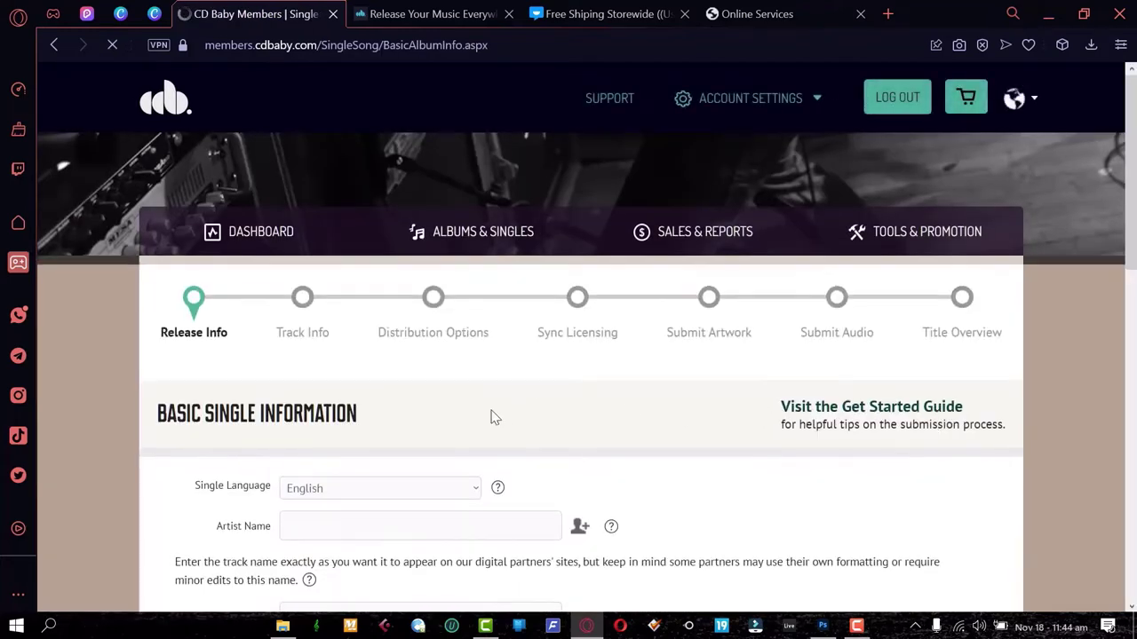
# Paste in the artist's name and the single title 'Power of Your Name', then open the release date picker.
pyautogui.scroll(-1, 471, 419)
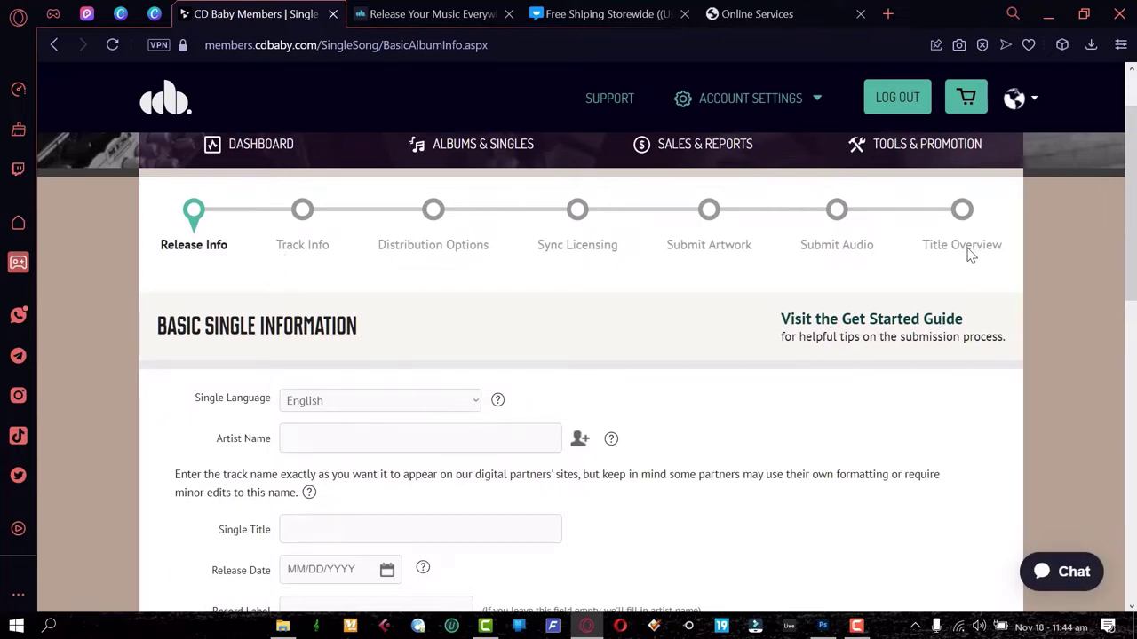
pyautogui.scroll(-1, 368, 345)
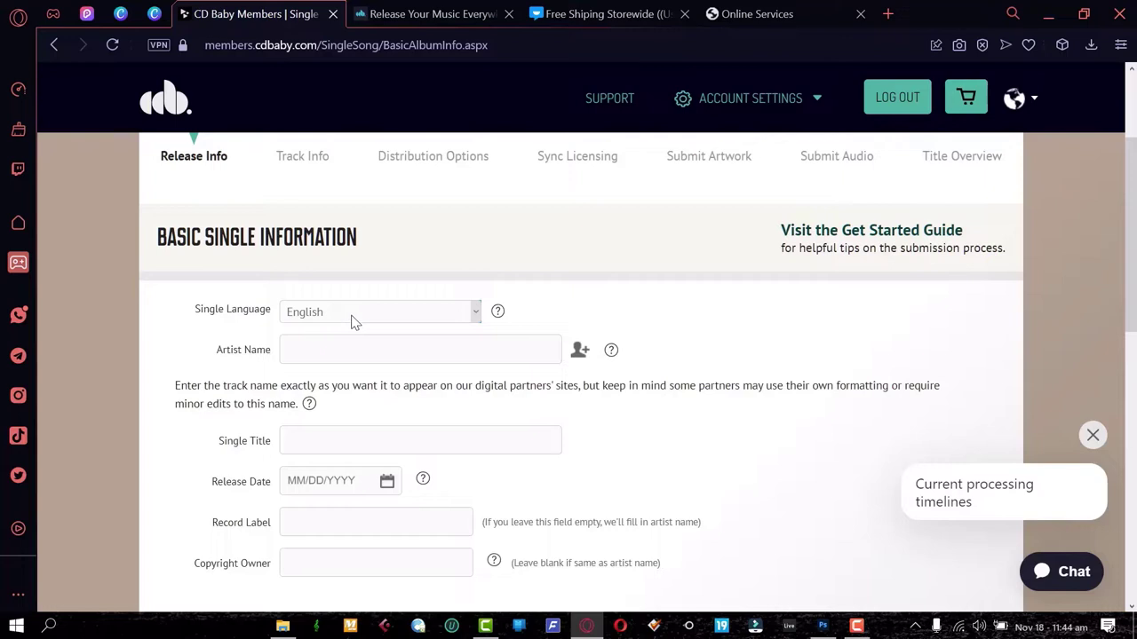
pyautogui.click(340, 352)
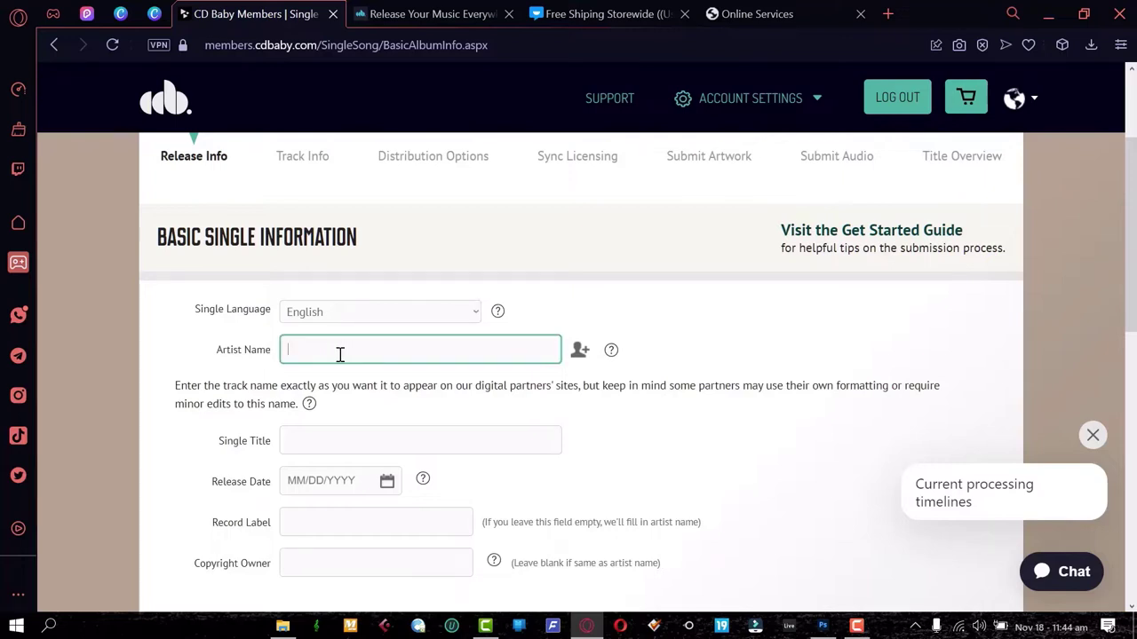
pyautogui.click(346, 437)
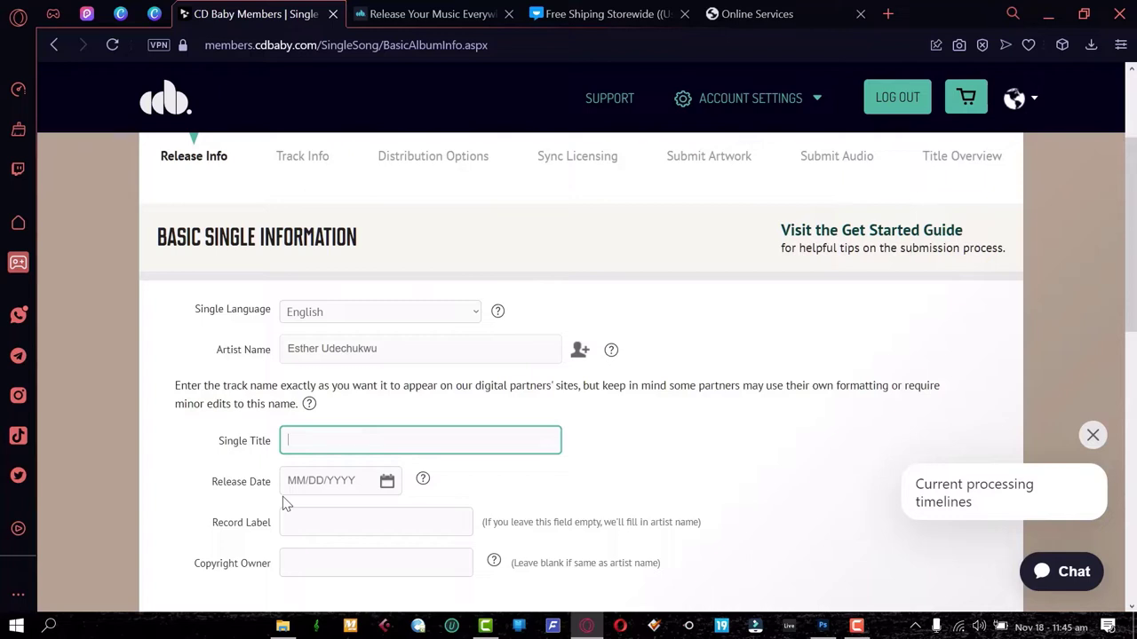
pyautogui.write('Power of Your Name')
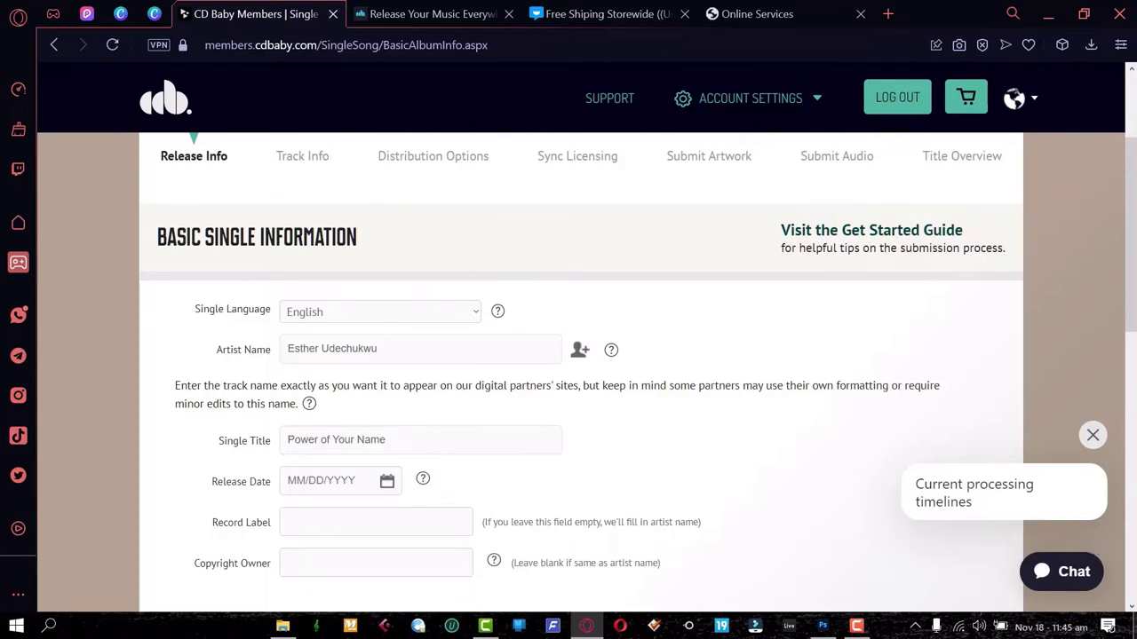
pyautogui.click(329, 484)
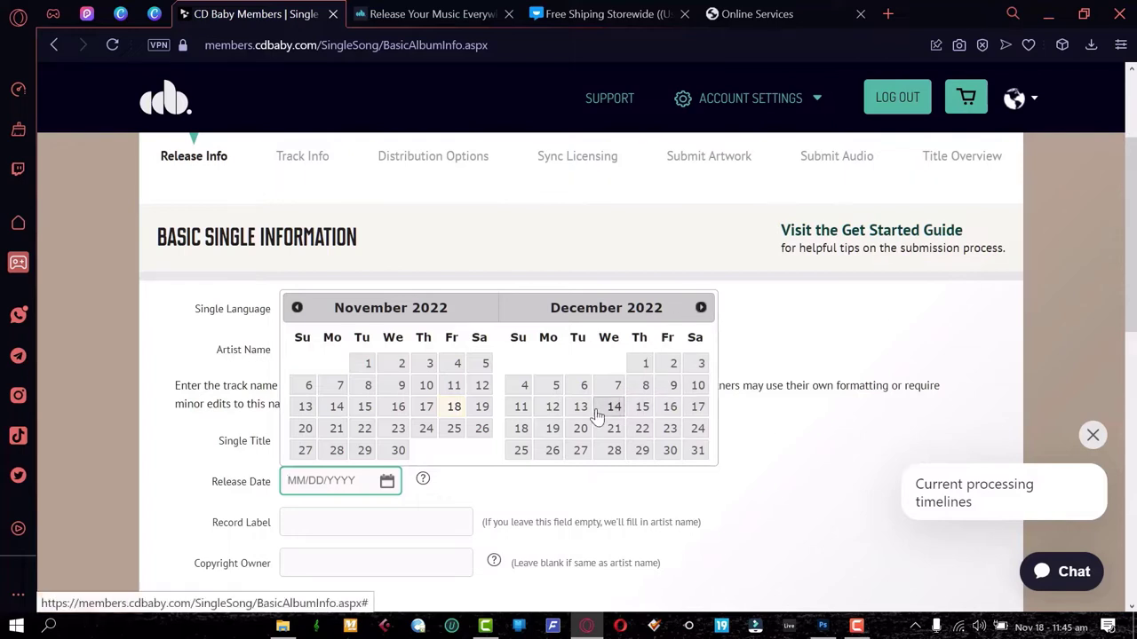
# Set the release date to December 16, 2022.
pyautogui.click(668, 408)
pyautogui.scroll(-2, 391, 456)
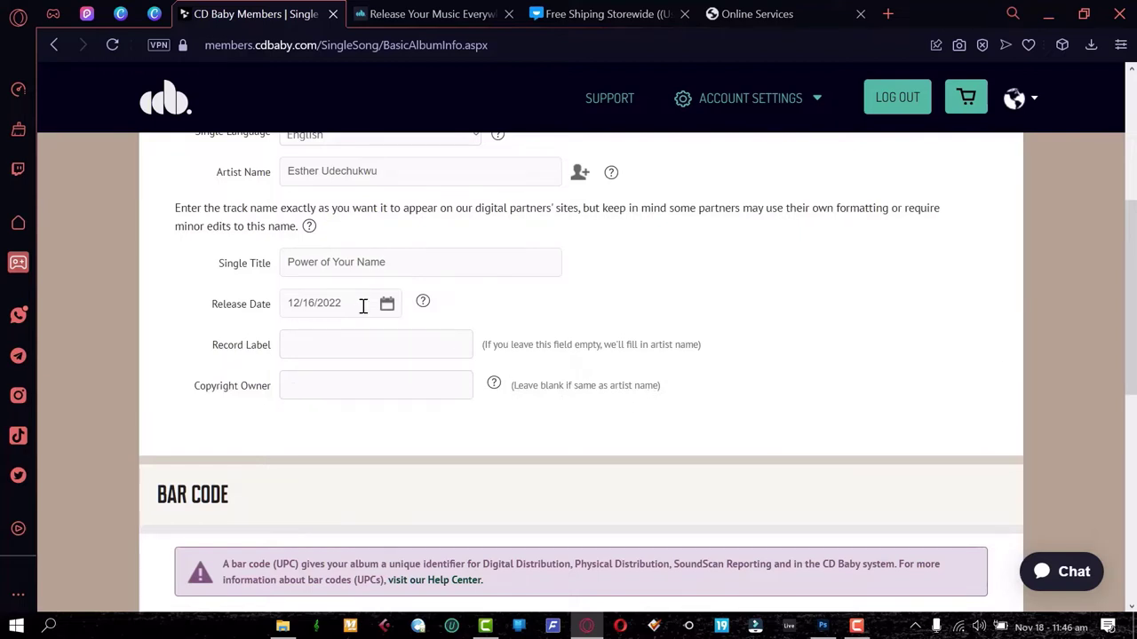
pyautogui.scroll(2, 361, 308)
pyautogui.scroll(-3, 373, 381)
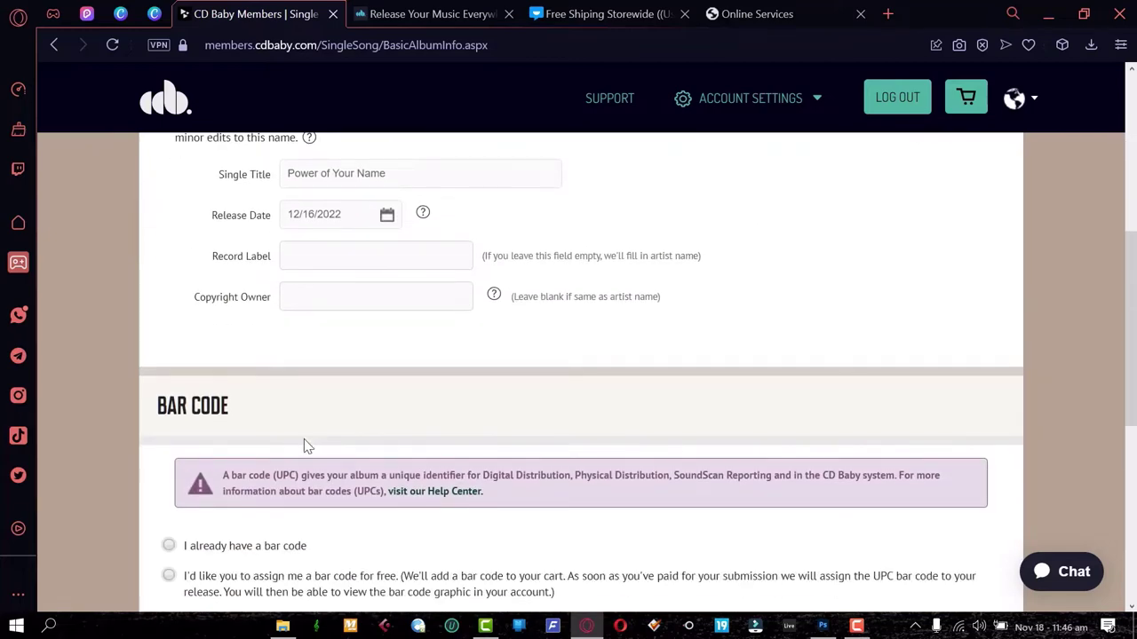
pyautogui.scroll(-1, 284, 444)
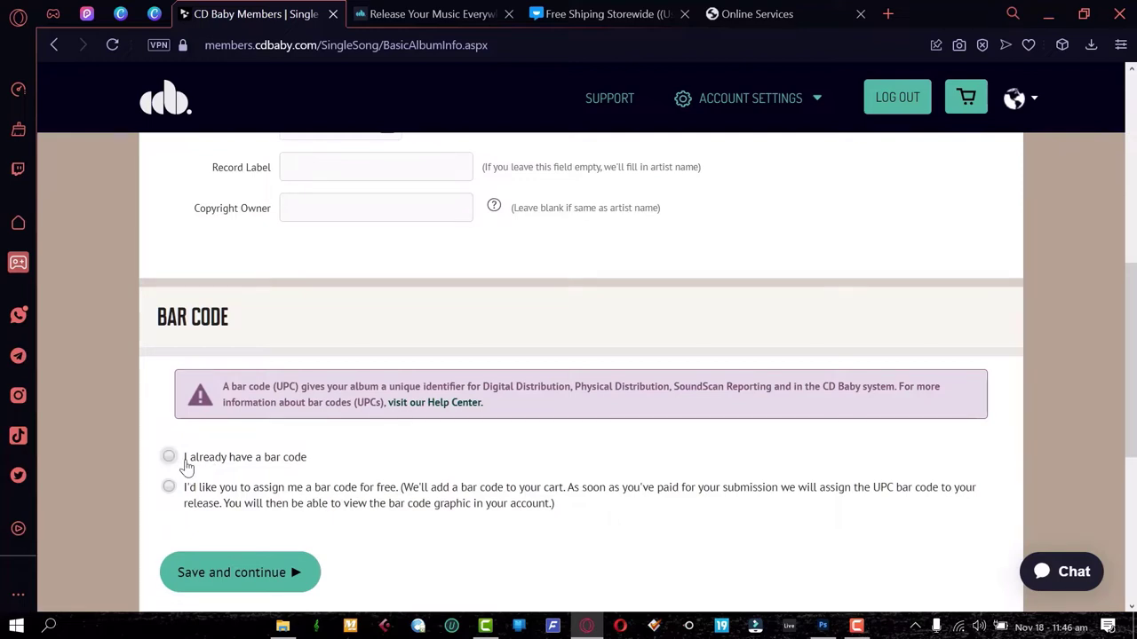
# Request a free CD Baby-assigned bar code and save the basic single info.
pyautogui.click(187, 468)
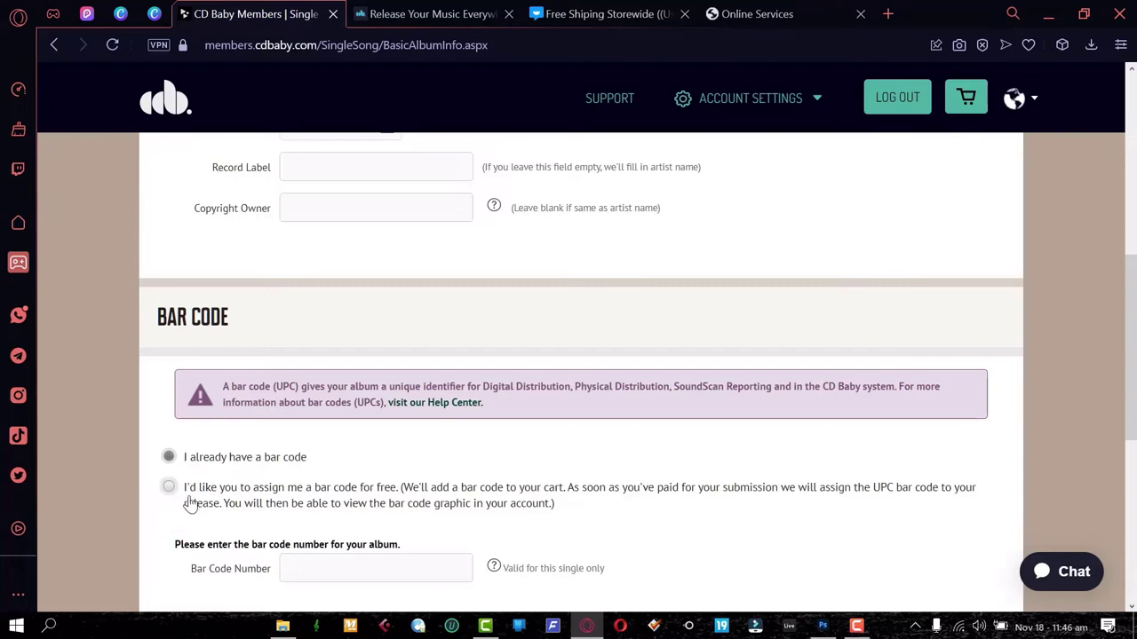
pyautogui.click(169, 487)
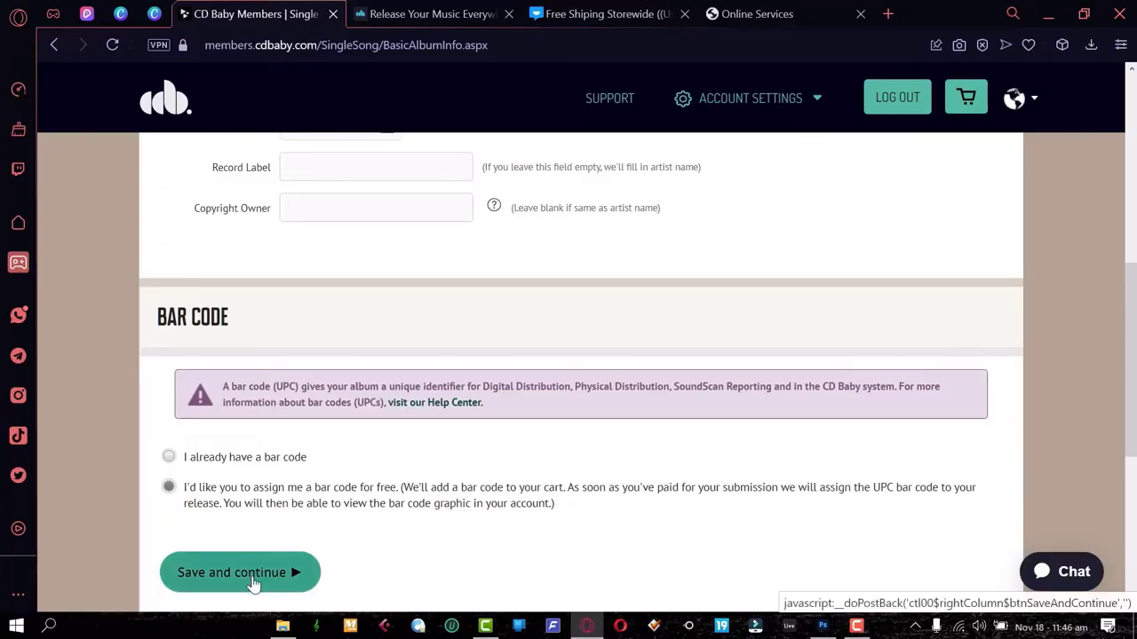
pyautogui.click(253, 579)
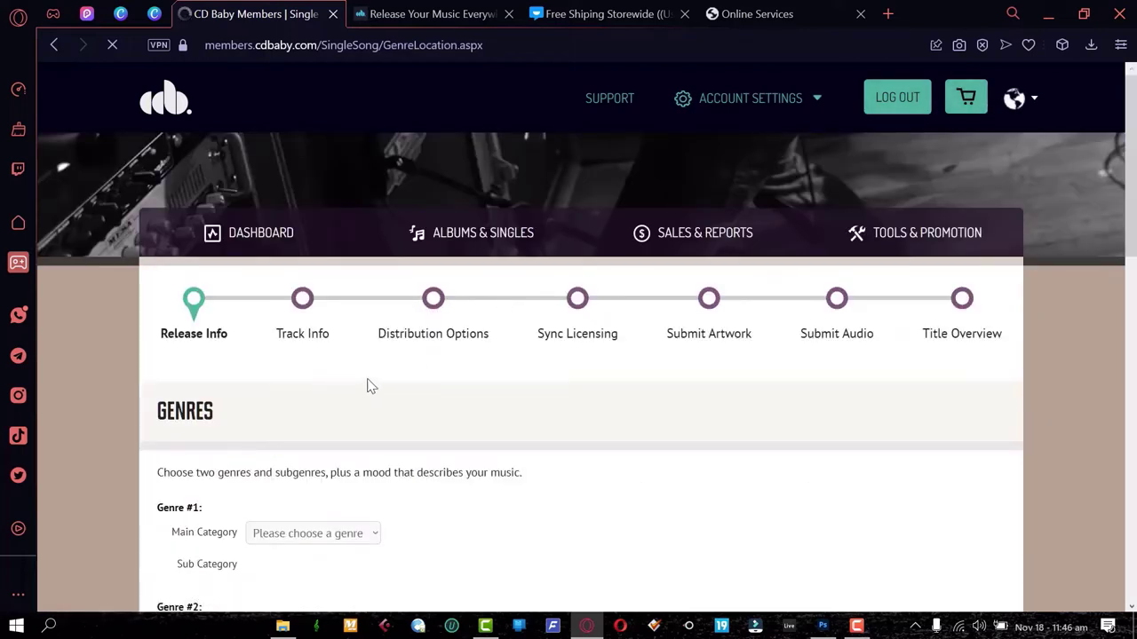
pyautogui.scroll(-1, 337, 399)
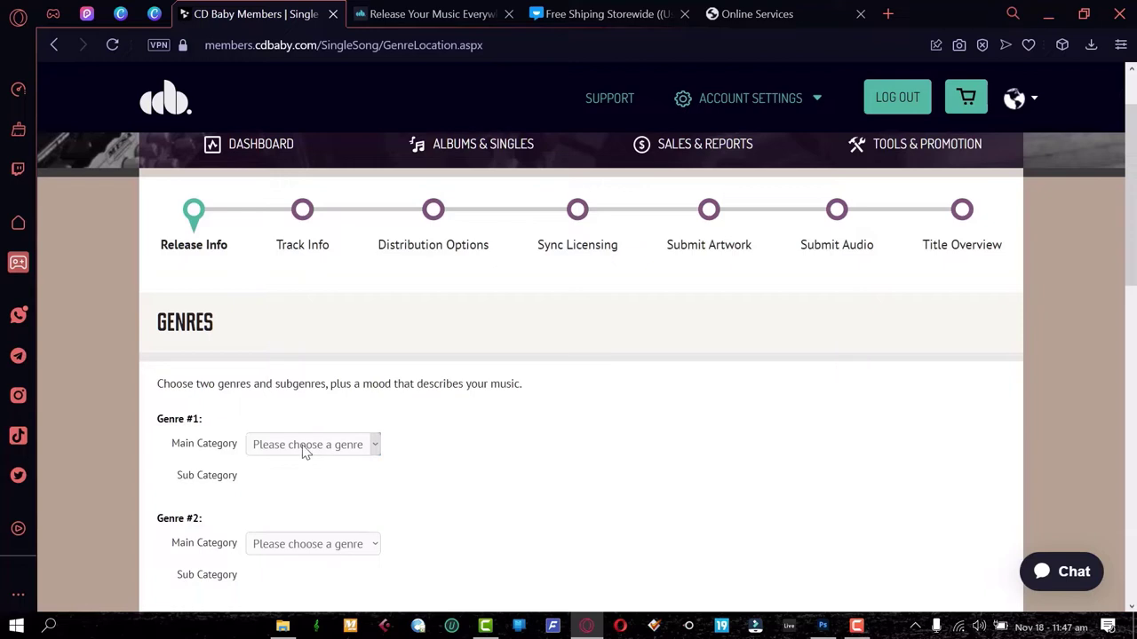
# Set Genre #1 to Spiritual with the Contemporary Christian subgenre.
pyautogui.click(311, 451)
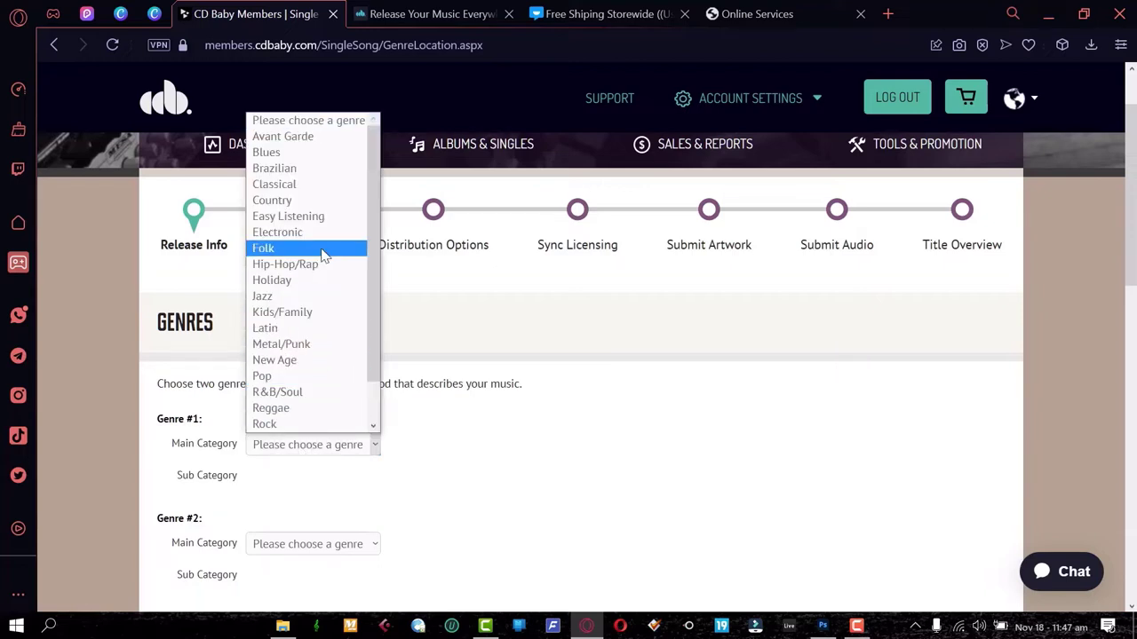
pyautogui.scroll(-1, 320, 257)
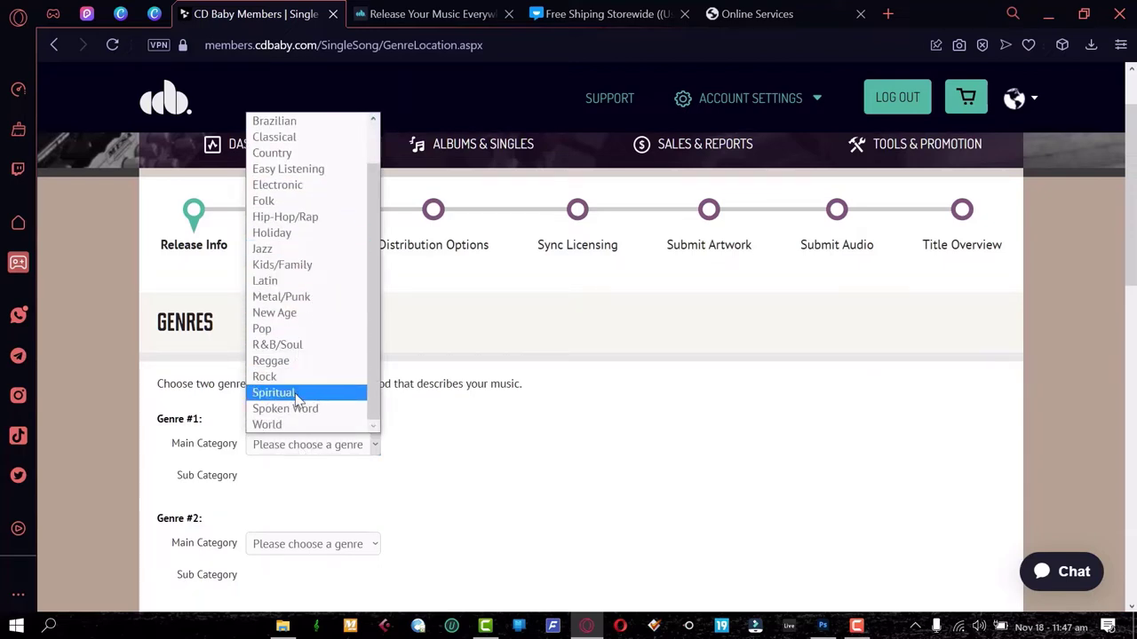
pyautogui.click(297, 393)
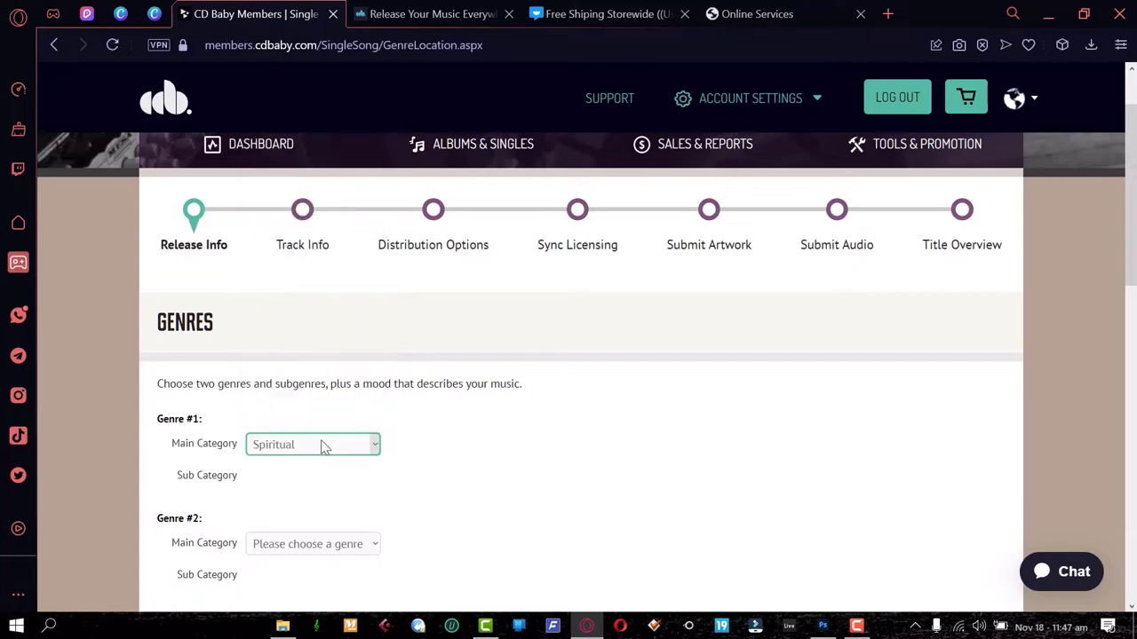
pyautogui.scroll(-1, 324, 455)
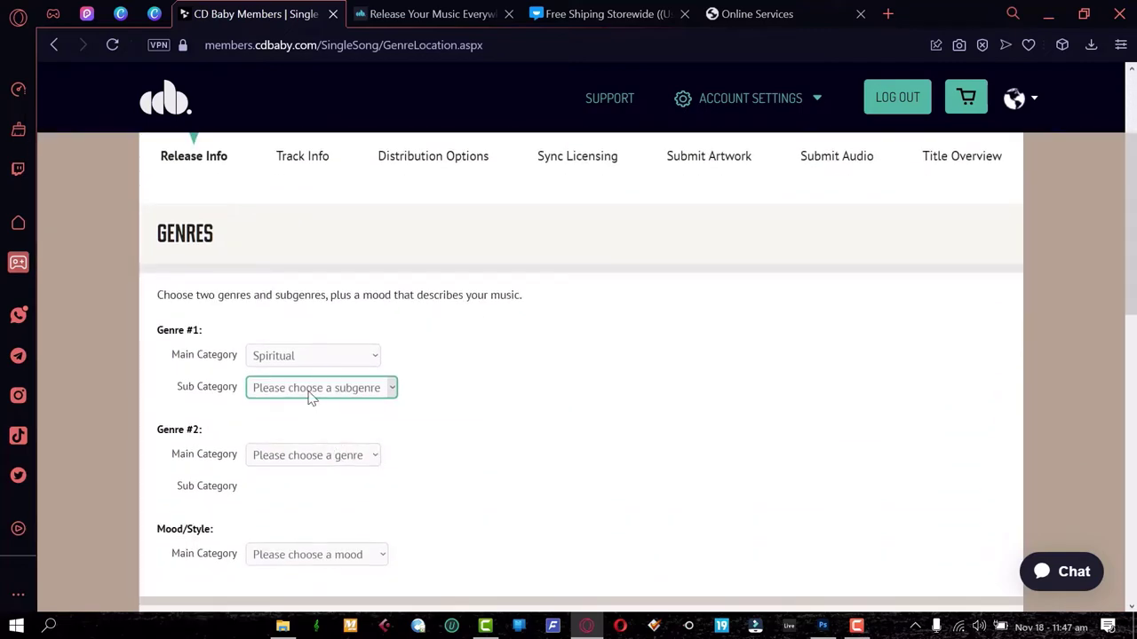
pyautogui.click(311, 392)
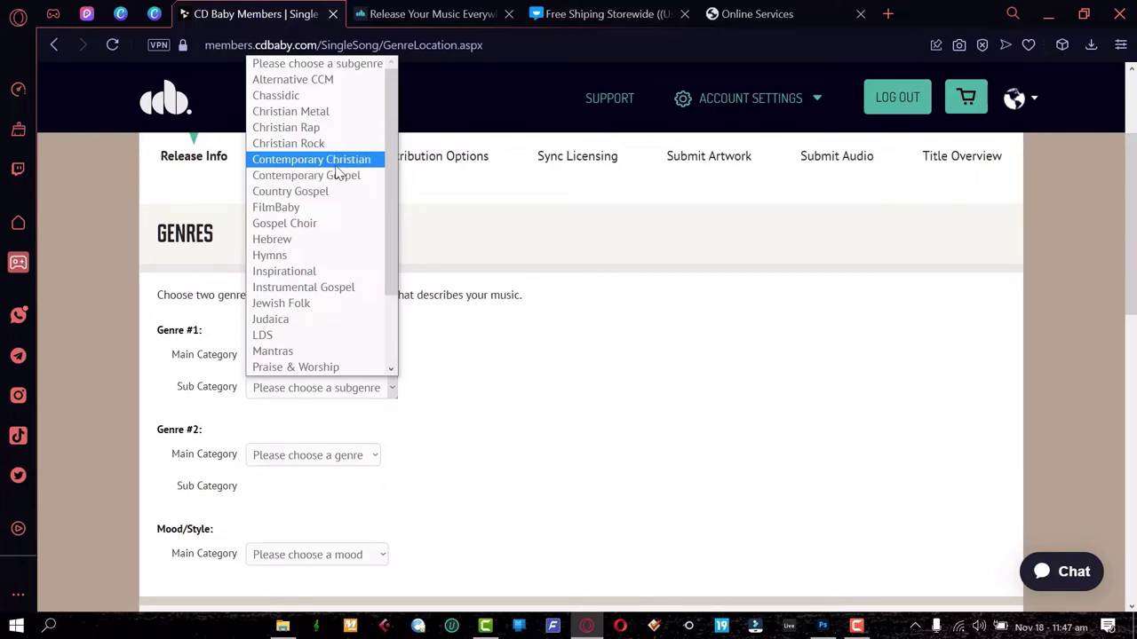
pyautogui.click(336, 163)
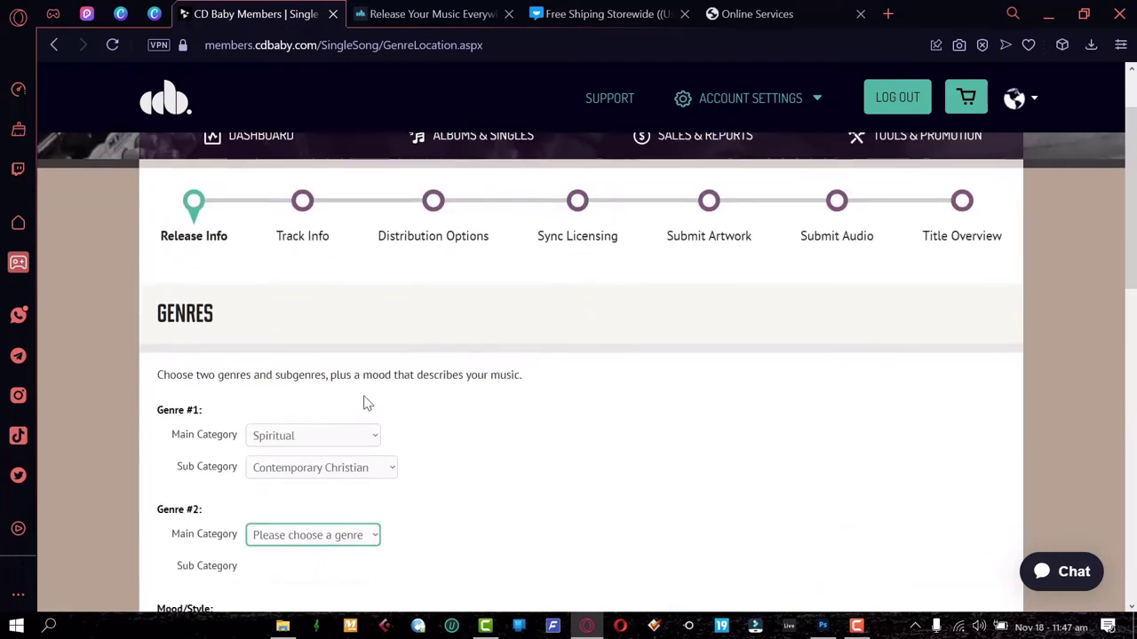
# Set Genre #2 to Spiritual with the Contemporary Gospel subgenre.
pyautogui.scroll(-1, 306, 480)
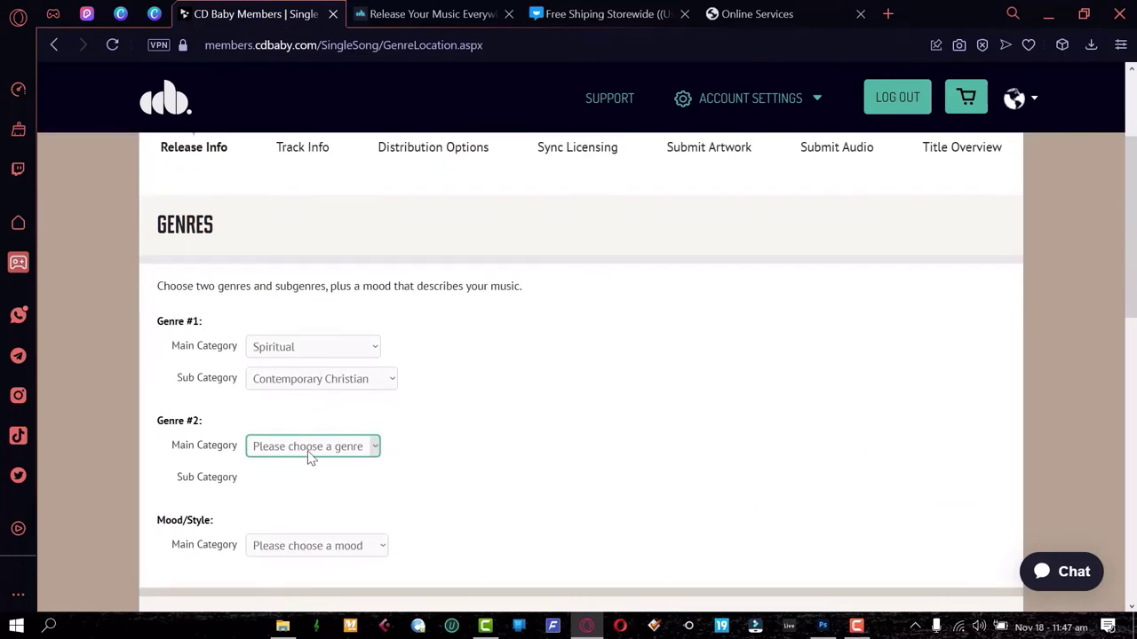
pyautogui.click(309, 451)
pyautogui.scroll(-1, 317, 333)
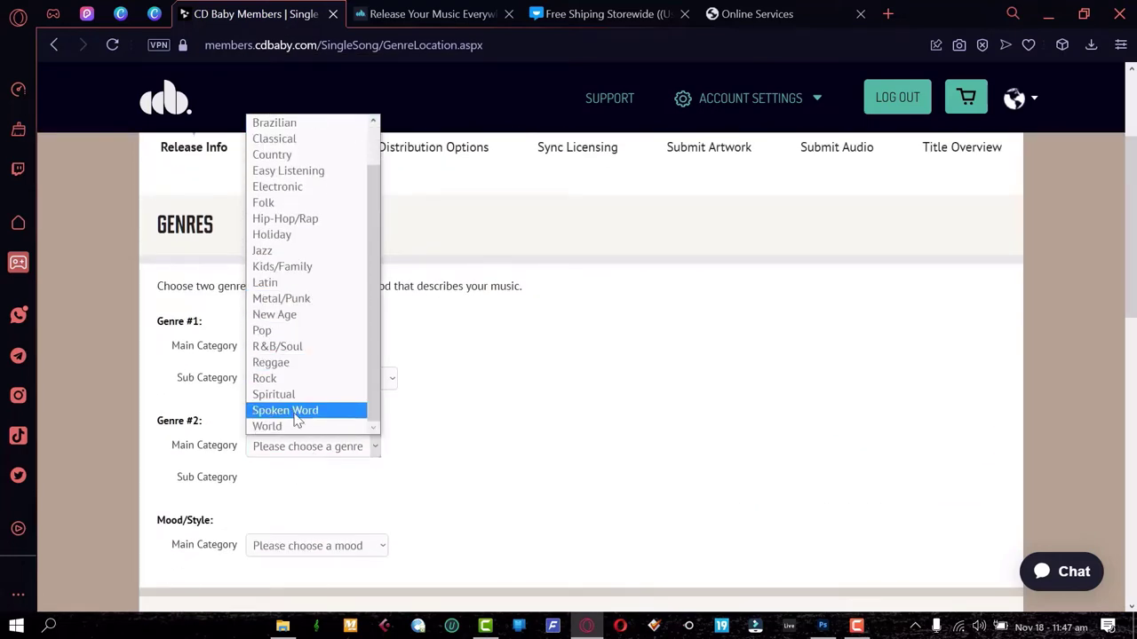
pyautogui.click(272, 395)
pyautogui.scroll(-2, 340, 452)
pyautogui.click(322, 425)
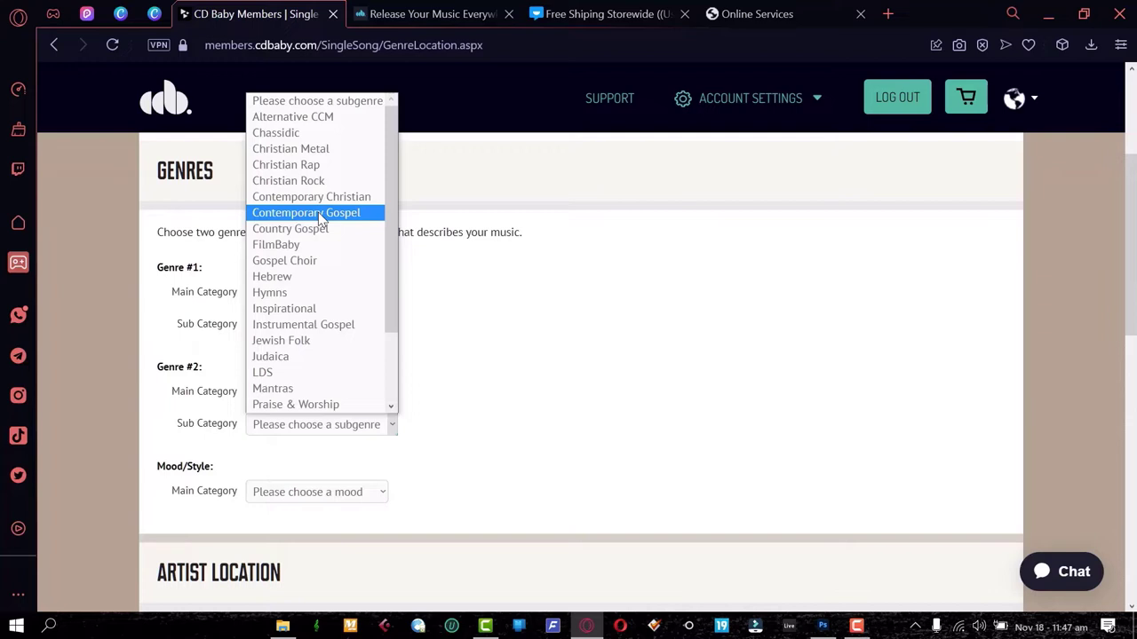
pyautogui.click(318, 213)
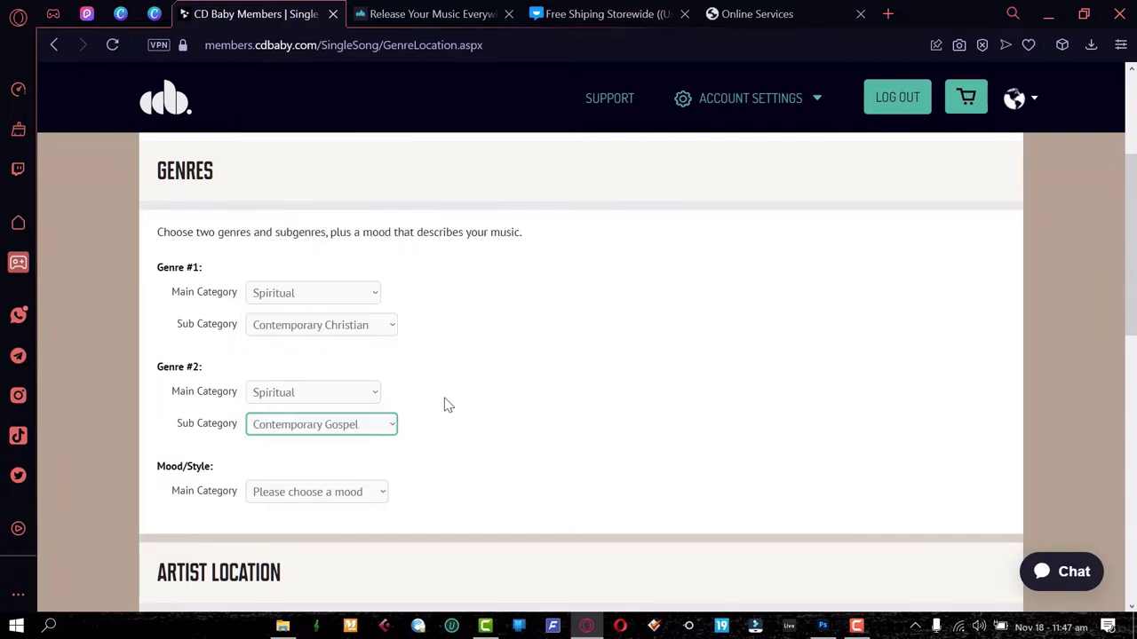
pyautogui.scroll(1, 444, 403)
pyautogui.scroll(-3, 408, 413)
# Set the artist location to Nigeria.
pyautogui.scroll(-2, 318, 399)
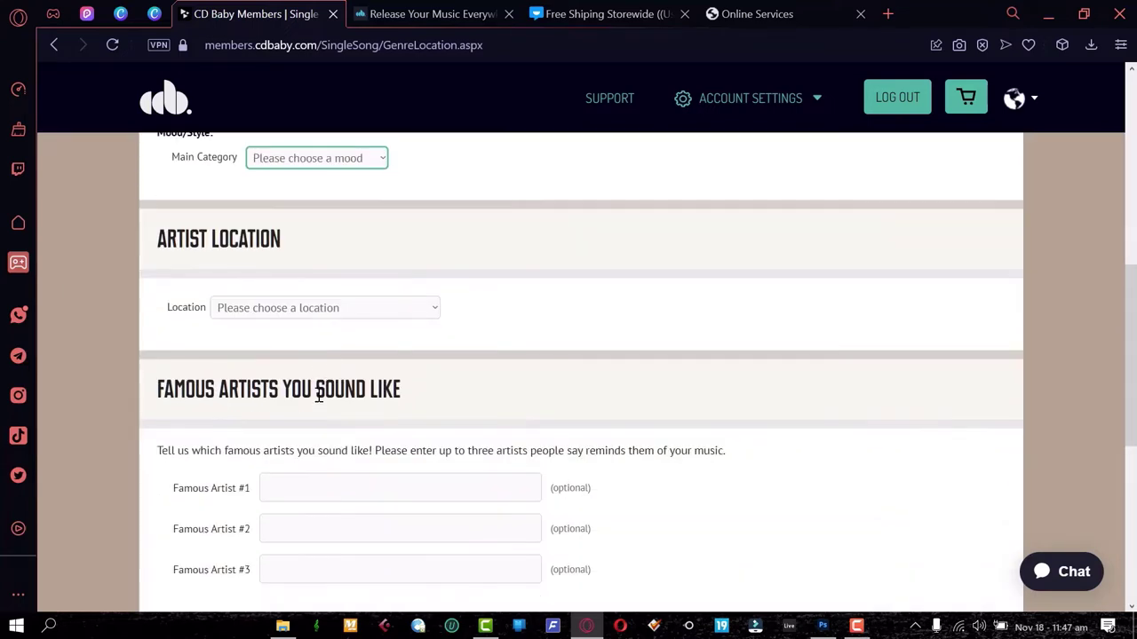
pyautogui.click(329, 311)
pyautogui.scroll(-5, 298, 182)
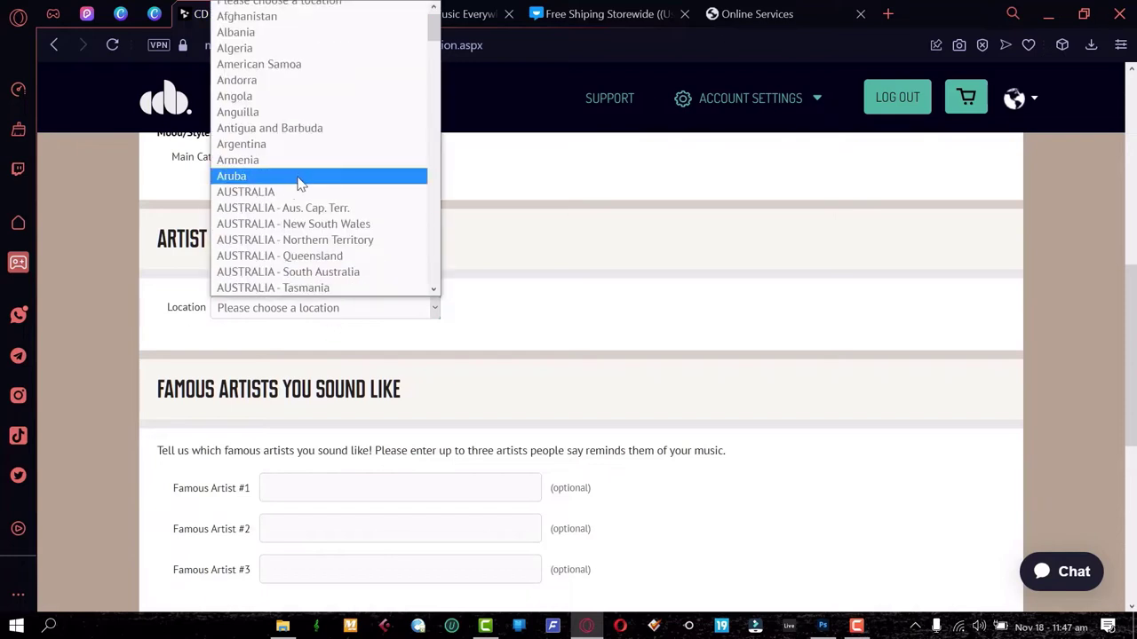
pyautogui.scroll(-20, 305, 195)
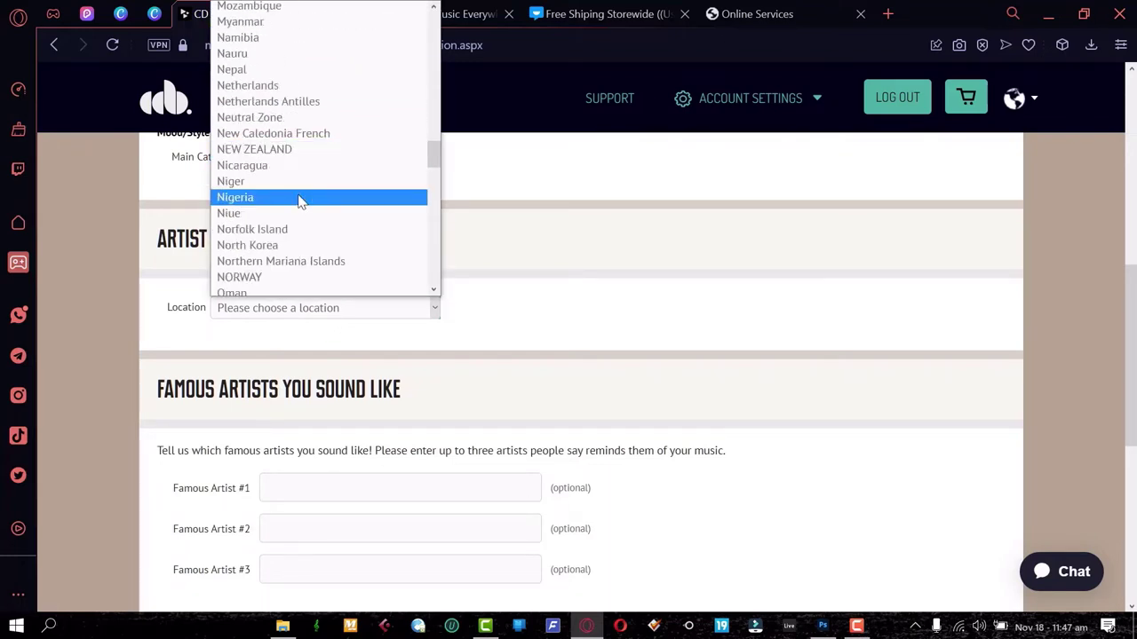
pyautogui.scroll(3, 300, 199)
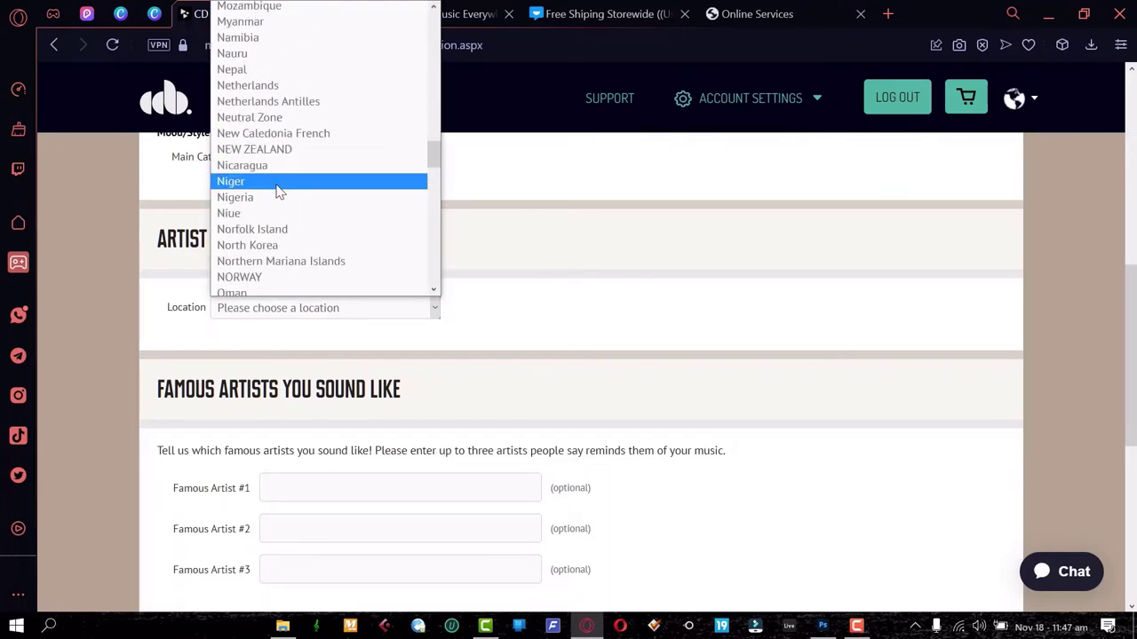
pyautogui.click(278, 198)
pyautogui.scroll(-1, 301, 389)
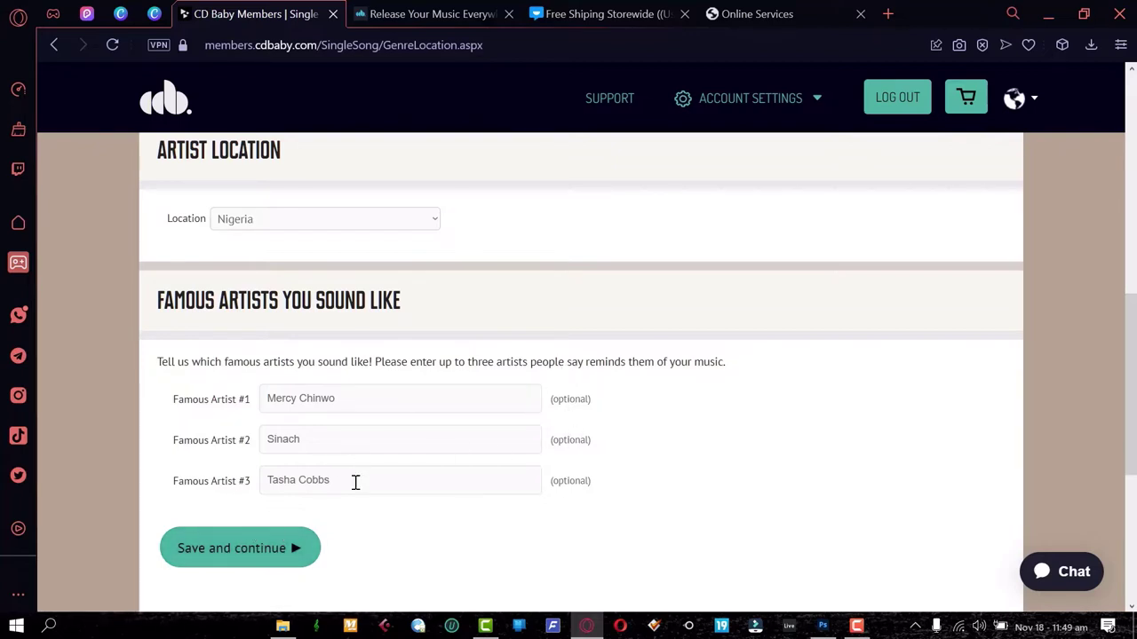
# Save the details, fixing the missing Mood/Style by choosing Christian, and continue to track info.
pyautogui.scroll(-1, 355, 489)
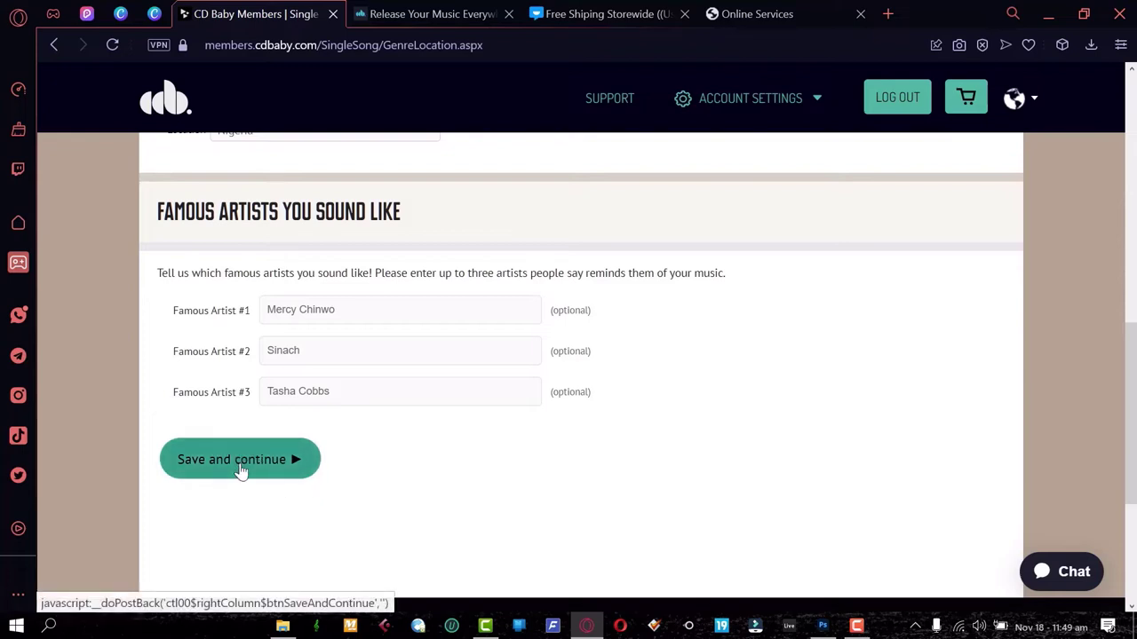
pyautogui.click(240, 459)
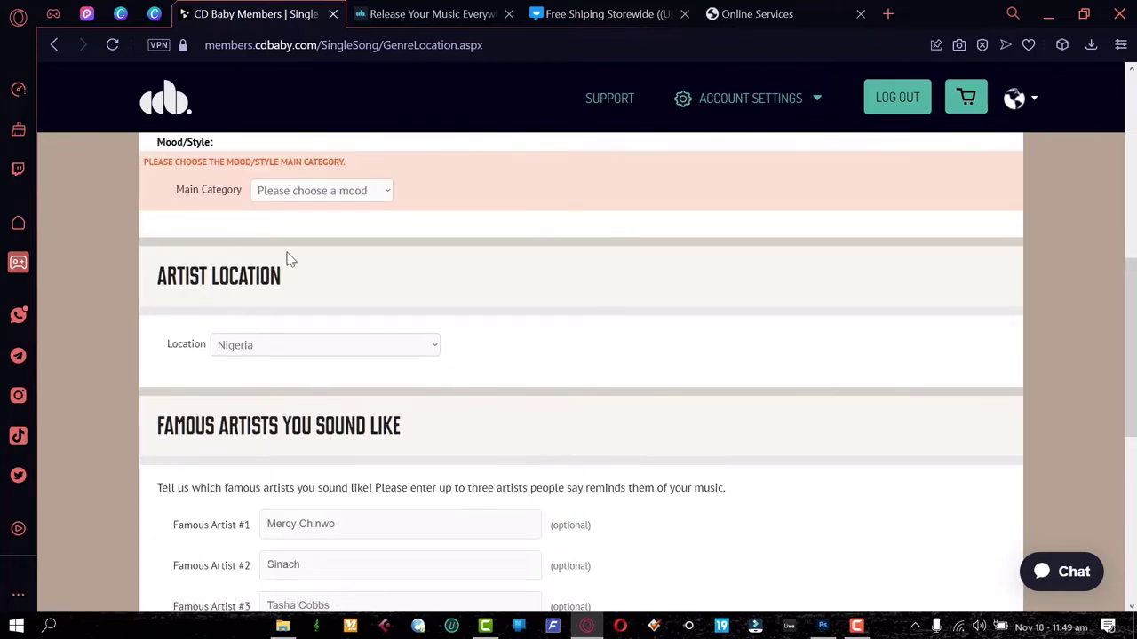
pyautogui.scroll(1, 406, 271)
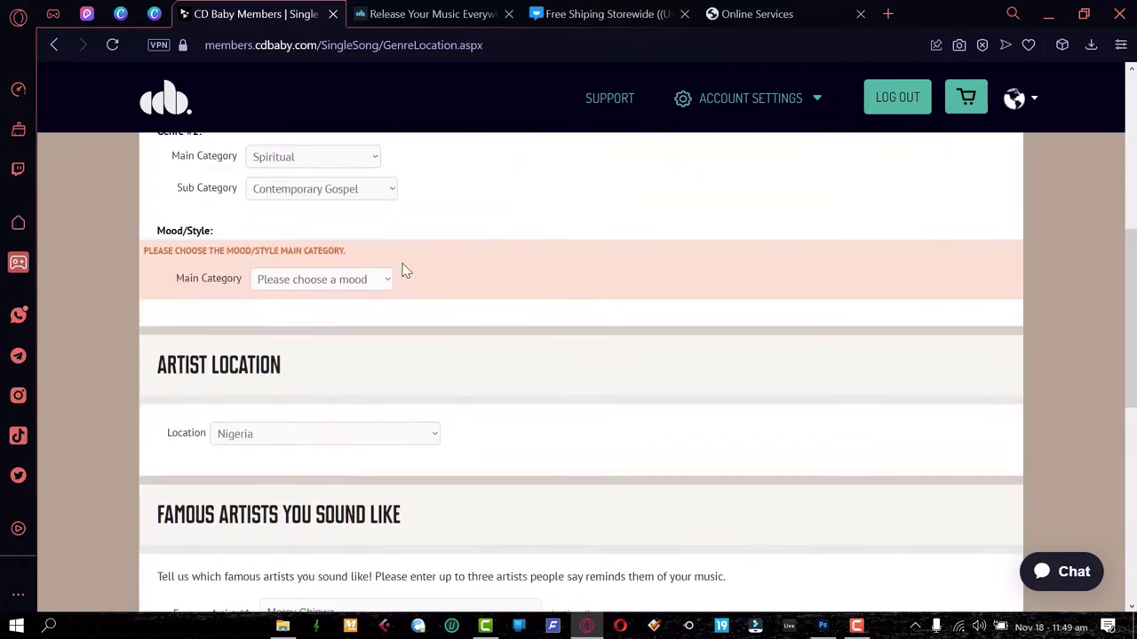
pyautogui.click(335, 282)
pyautogui.click(338, 330)
pyautogui.scroll(-3, 460, 388)
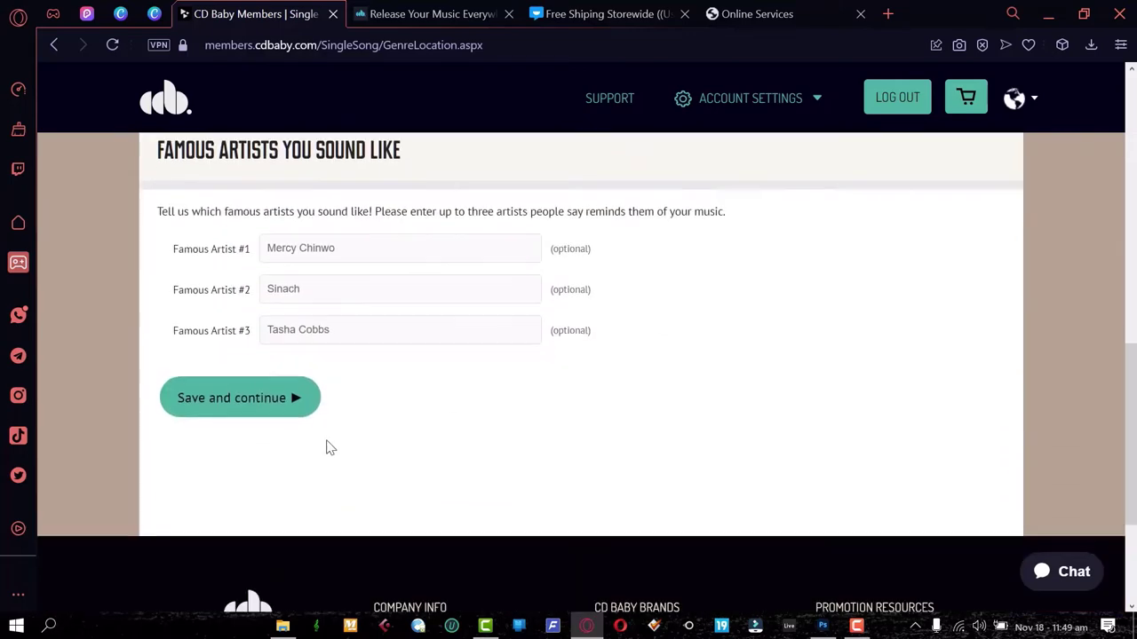
pyautogui.click(259, 396)
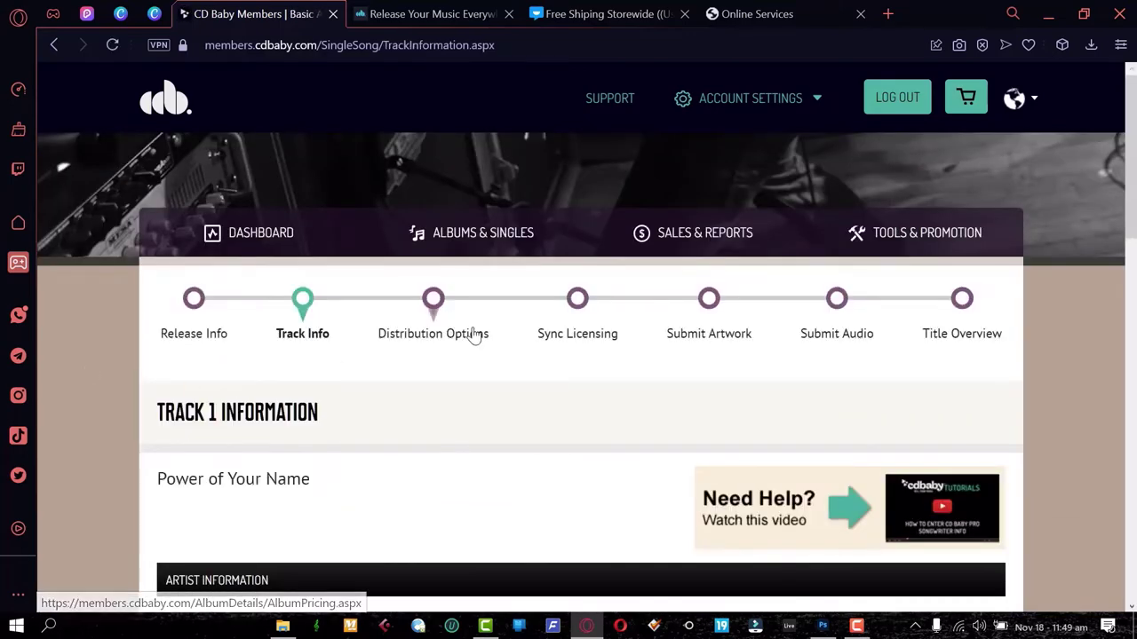
# Mark the track as non-explicit with English lyrics.
pyautogui.scroll(-1, 419, 390)
pyautogui.scroll(-3, 401, 376)
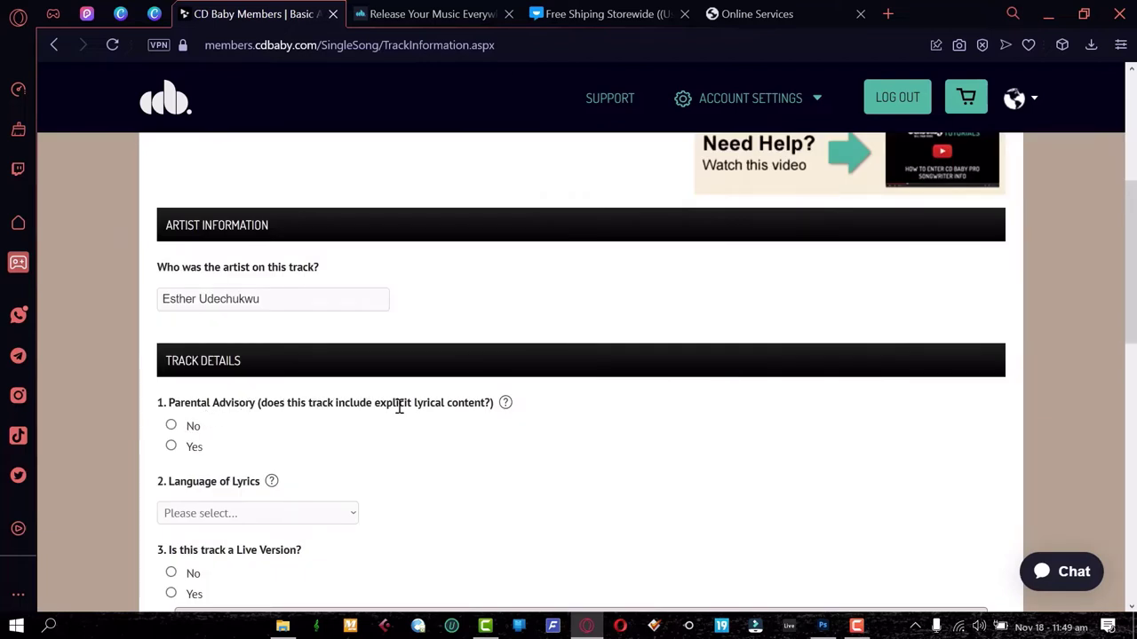
pyautogui.click(191, 426)
pyautogui.scroll(-1, 267, 440)
pyautogui.click(257, 426)
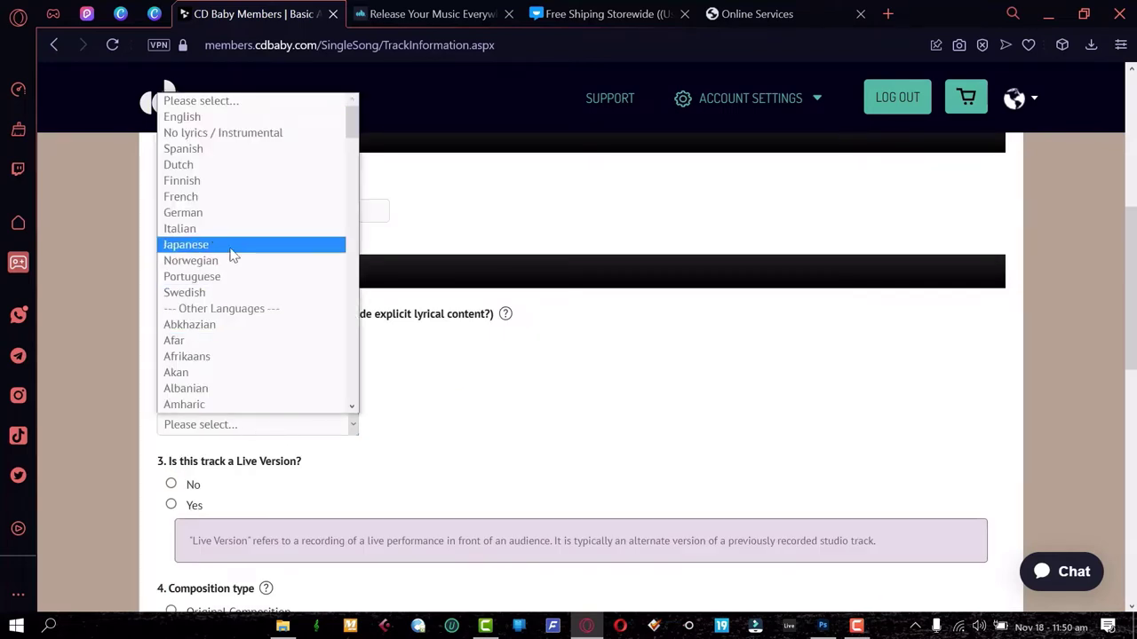
pyautogui.scroll(-1, 221, 218)
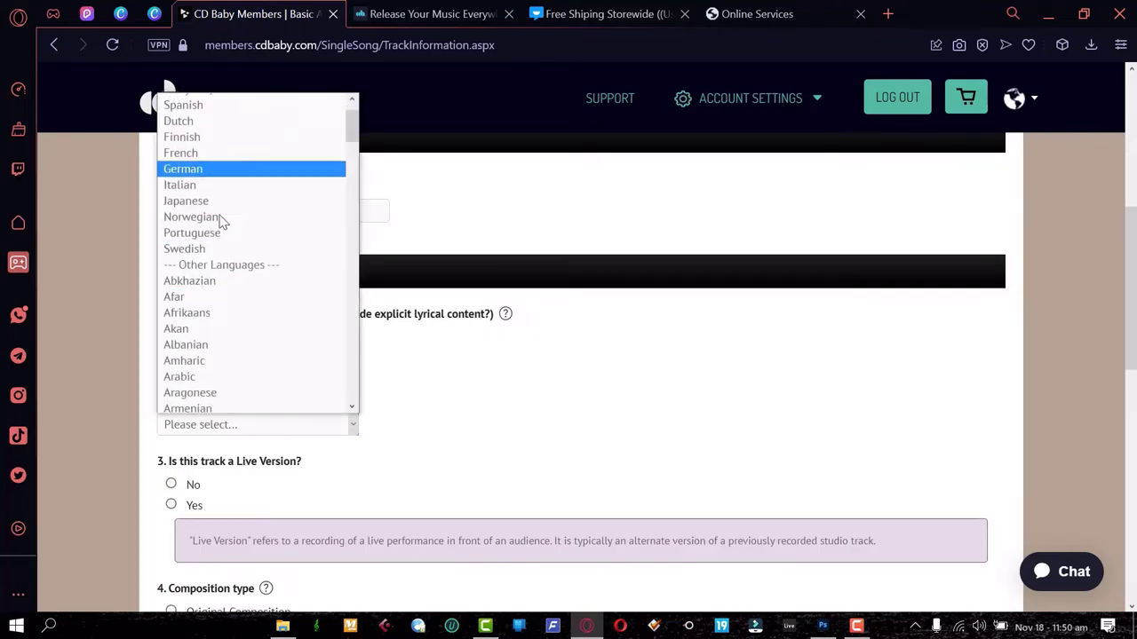
pyautogui.press('e')
pyautogui.press('Return')
# Mark the track as not a live version and an original composition.
pyautogui.scroll(-1, 213, 377)
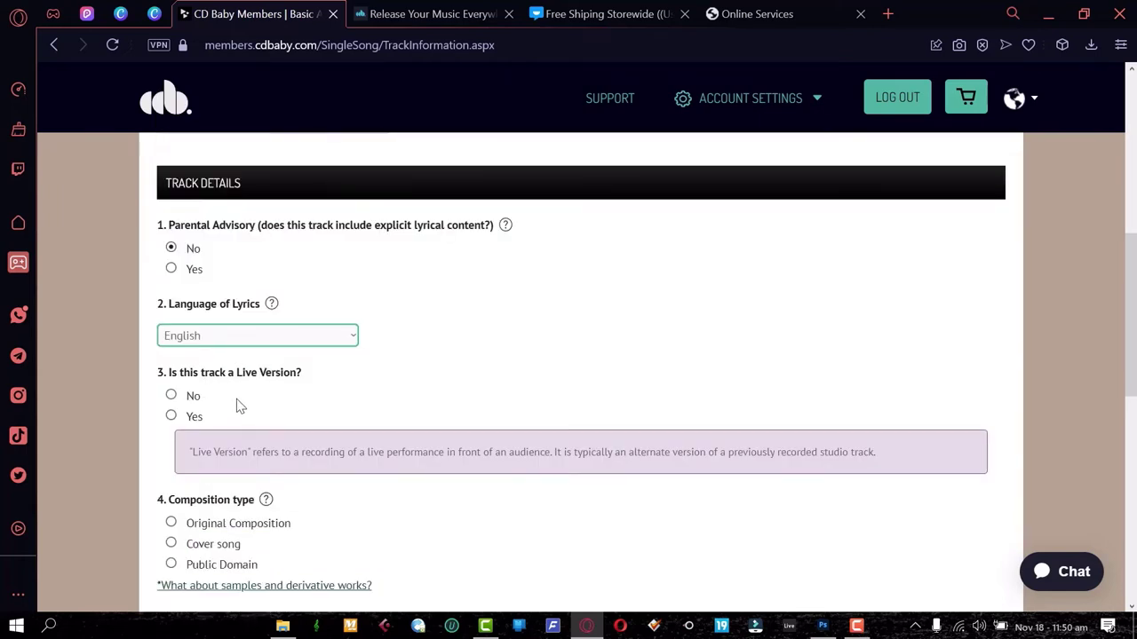
pyautogui.click(191, 399)
pyautogui.scroll(-2, 266, 407)
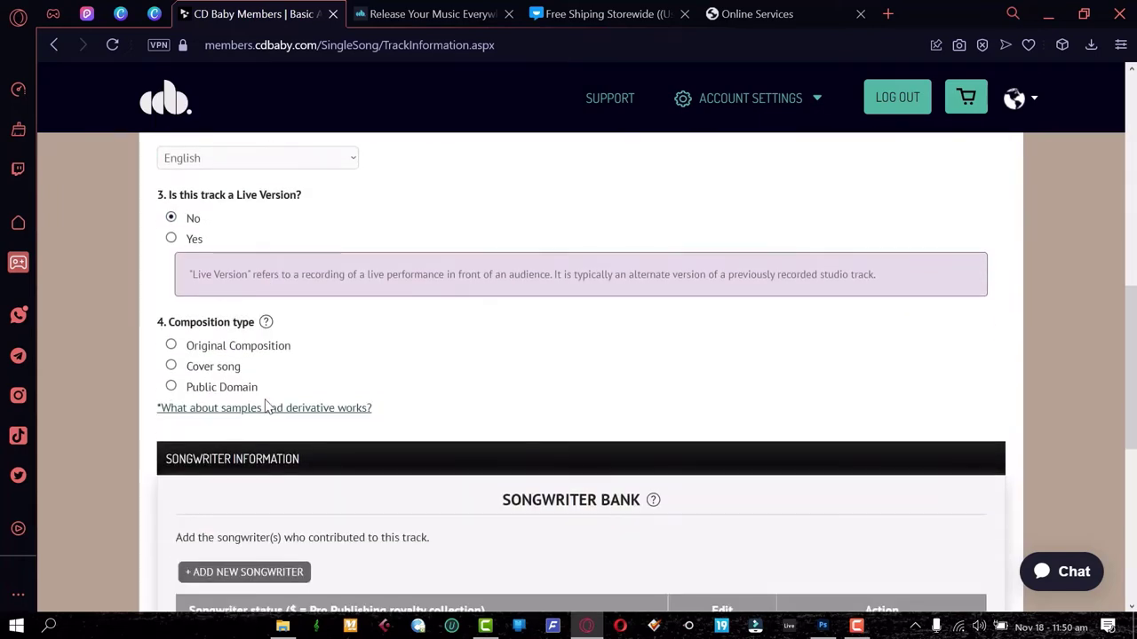
pyautogui.click(174, 348)
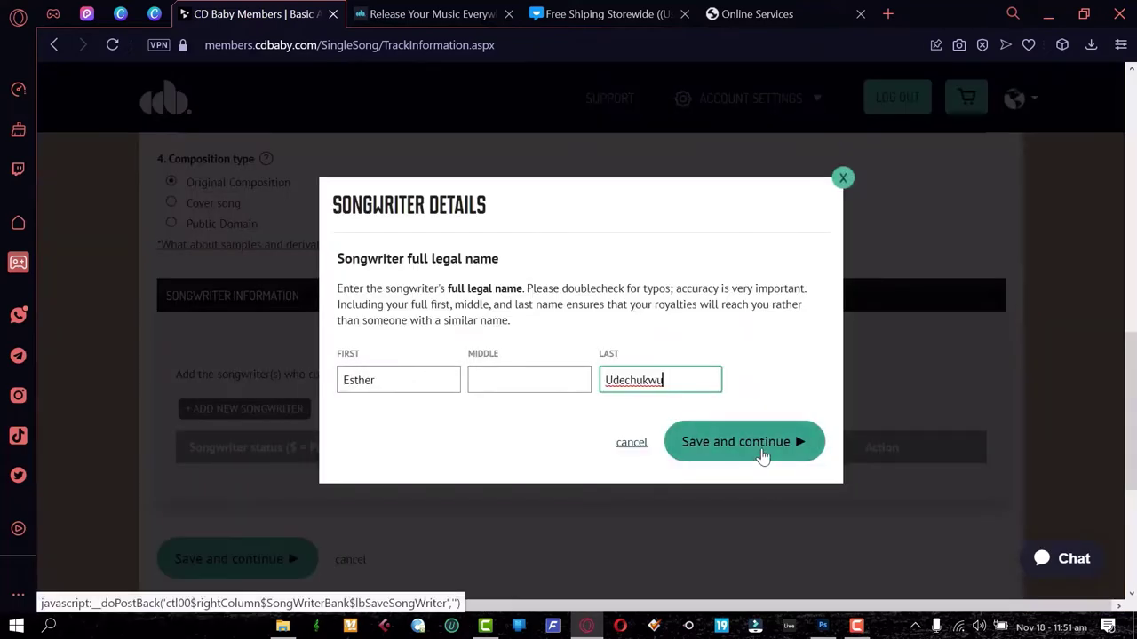
# Save the songwriter's legal name, credit them with the music, and save the track information.
pyautogui.click(819, 423)
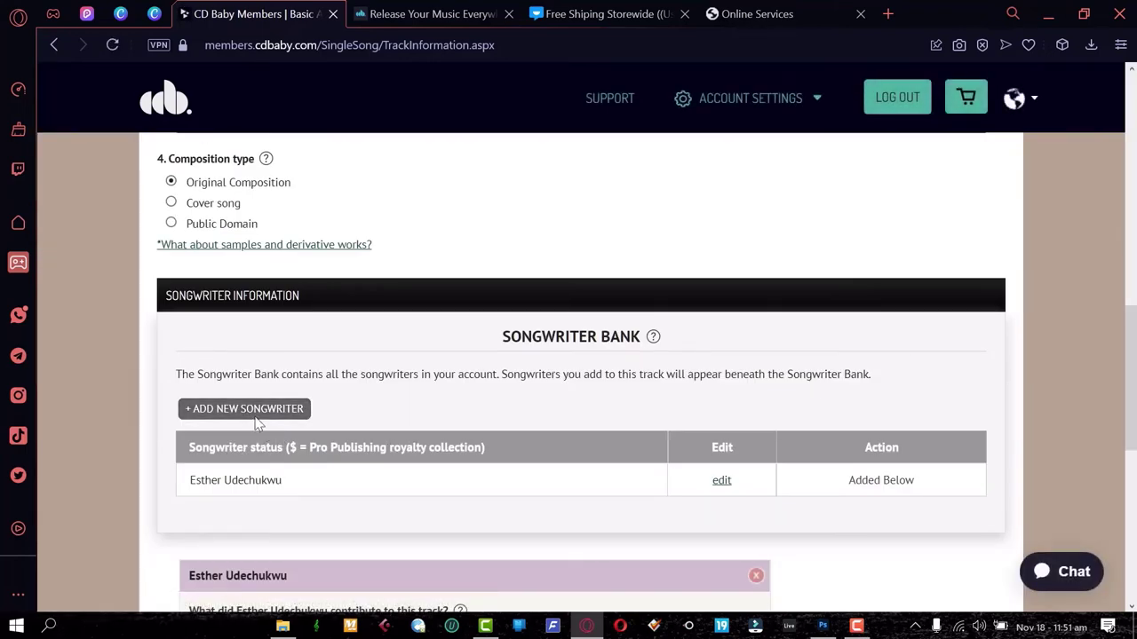
pyautogui.scroll(-1, 342, 414)
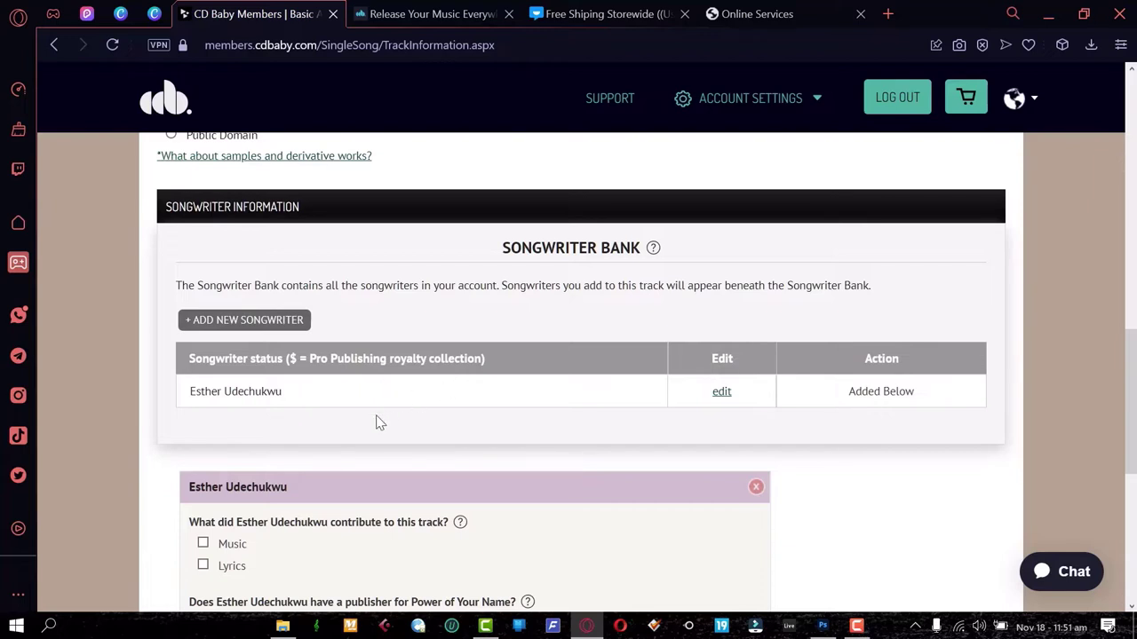
pyautogui.scroll(-2, 377, 416)
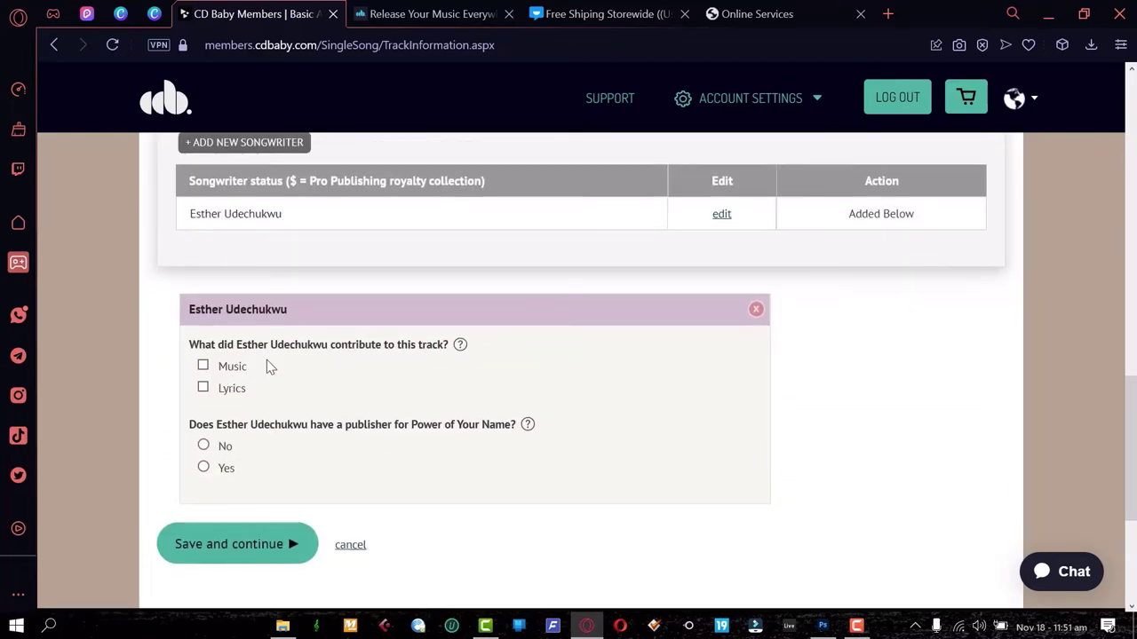
pyautogui.click(203, 365)
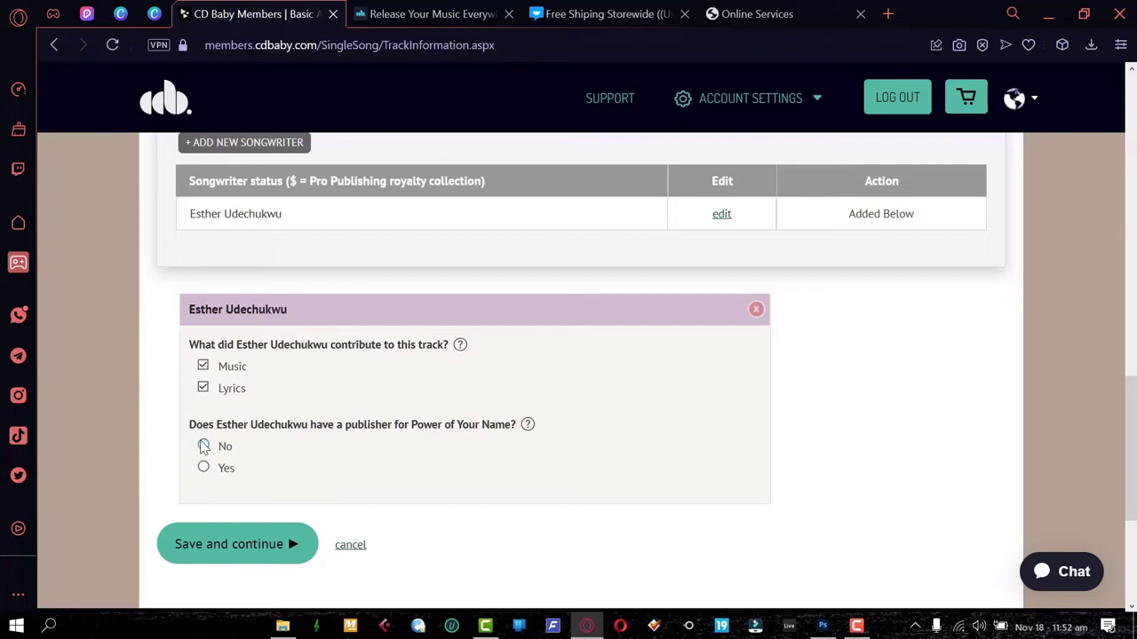
pyautogui.scroll(-1, 253, 448)
pyautogui.click(242, 463)
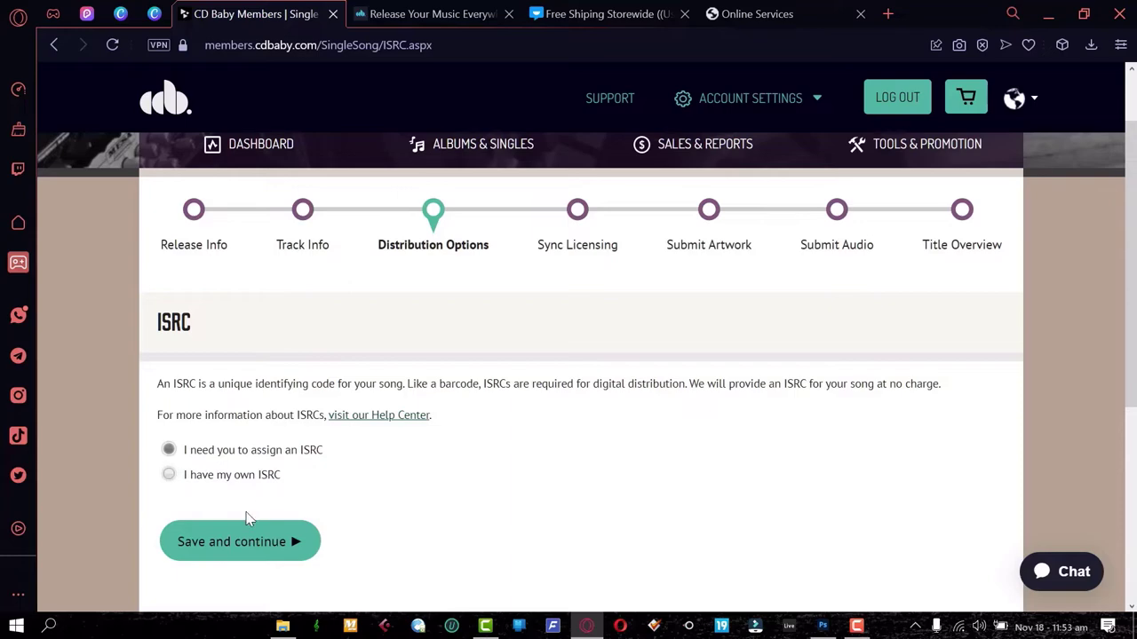
# Keep the CD Baby-assigned ISRC and choose the 'Do it all. Even unpaid.' distribution option.
pyautogui.click(236, 541)
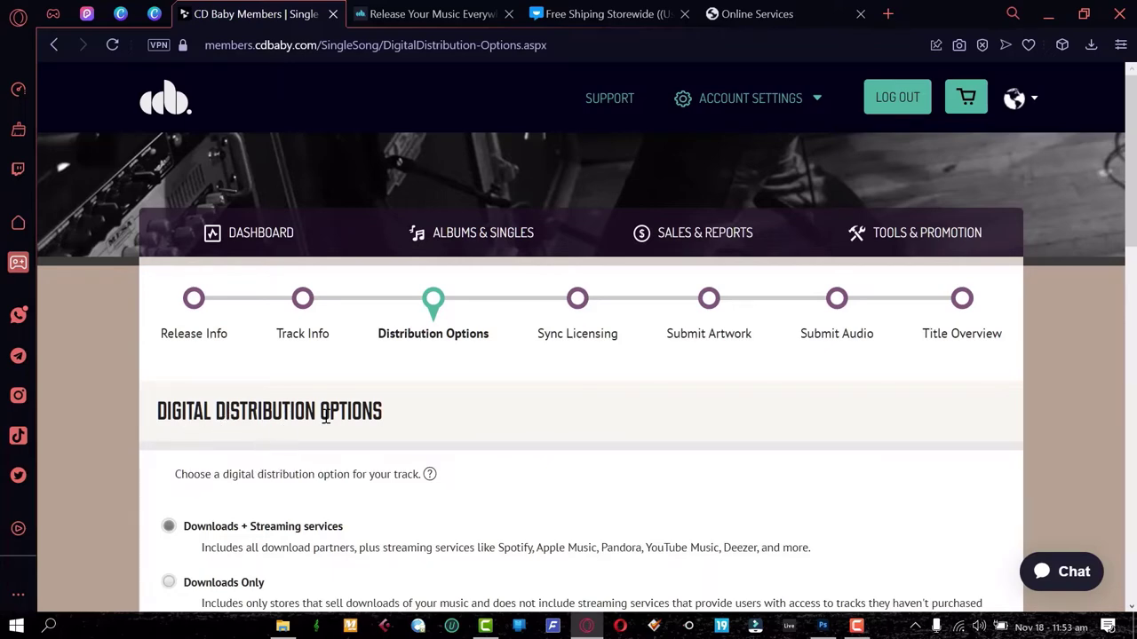
pyautogui.scroll(-1, 373, 424)
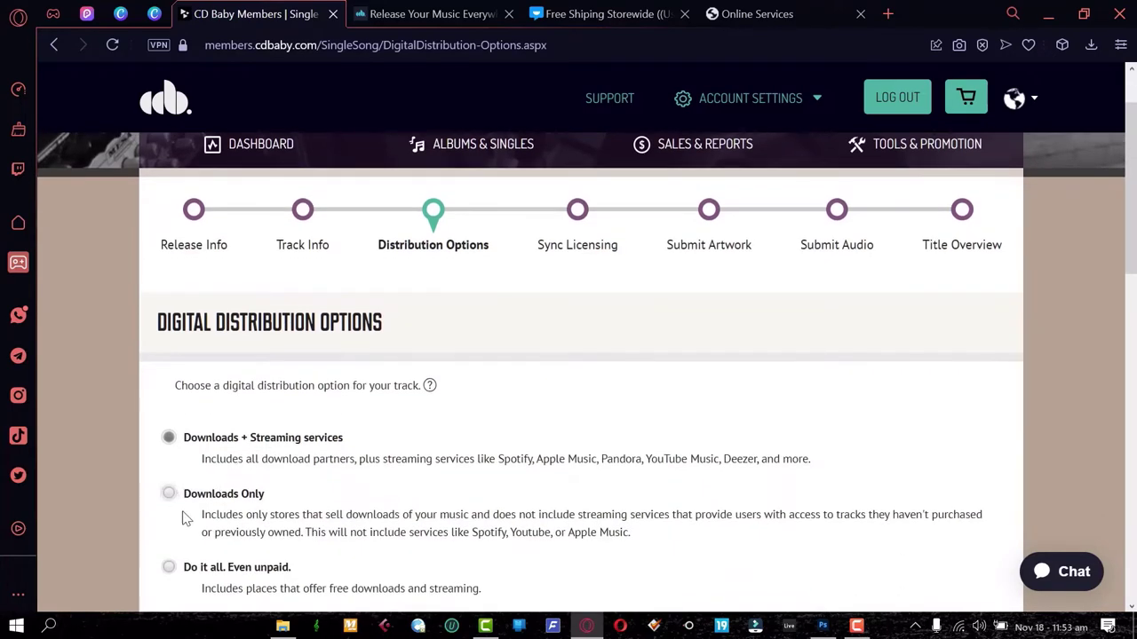
pyautogui.scroll(-1, 183, 501)
pyautogui.click(178, 485)
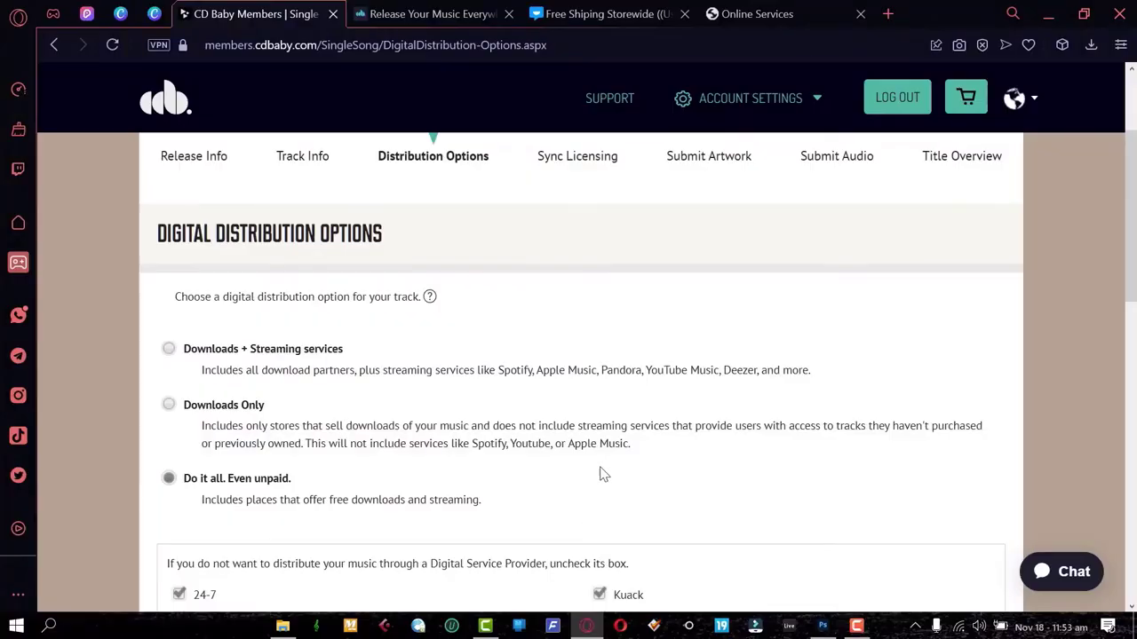
# Review the store list, leaving every store checked, and save the distribution options.
pyautogui.scroll(-3, 601, 474)
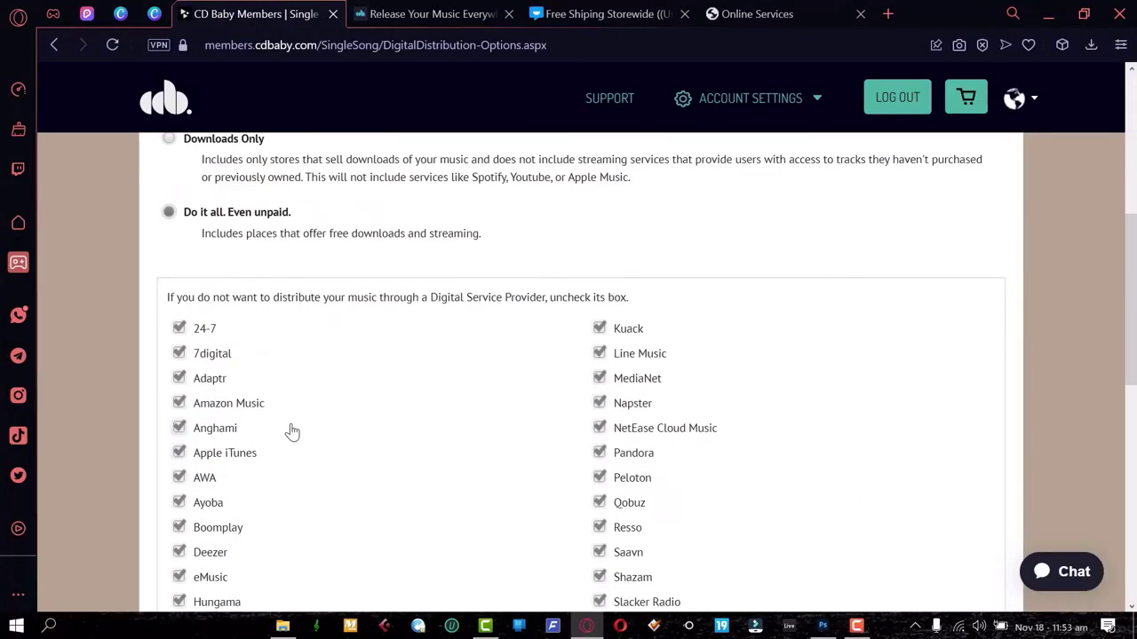
pyautogui.scroll(-1, 353, 378)
pyautogui.scroll(-2, 356, 379)
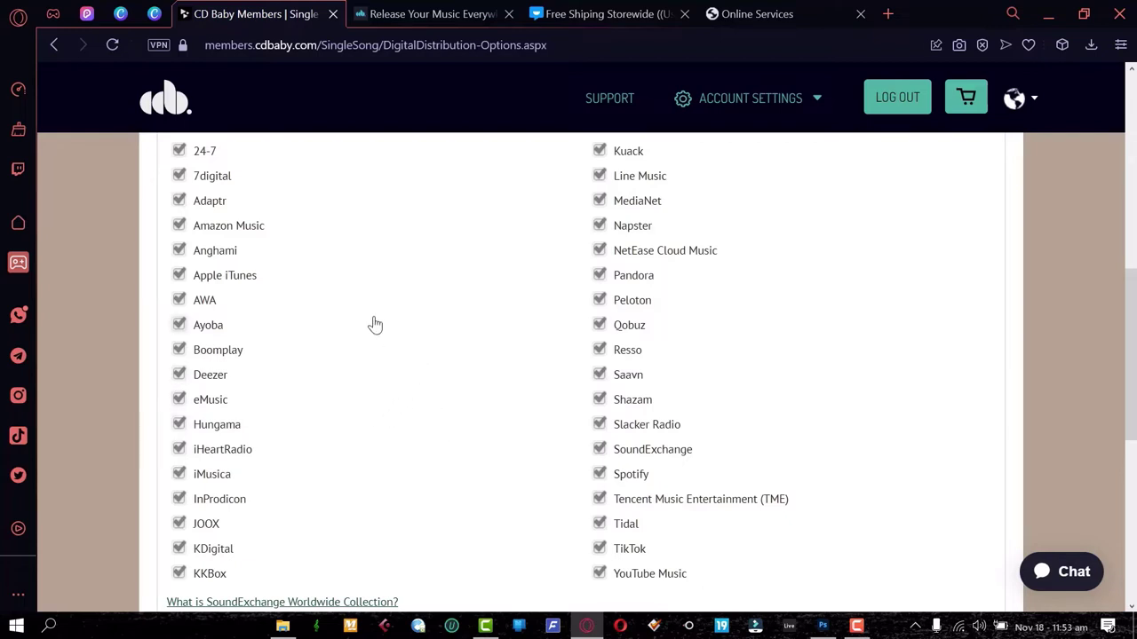
pyautogui.scroll(-1, 495, 258)
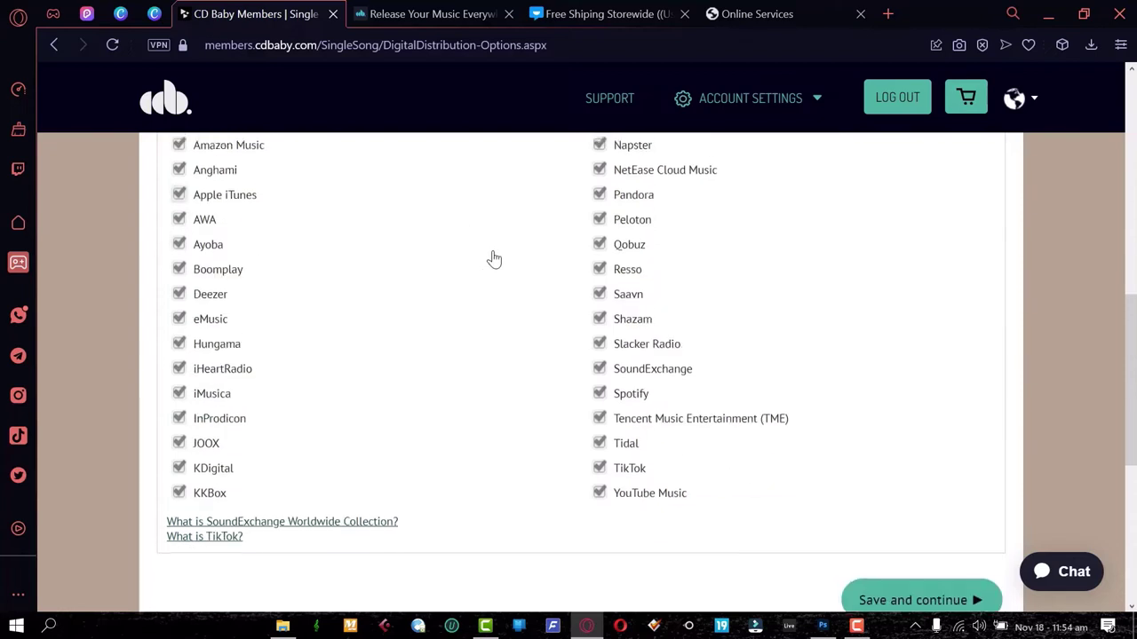
pyautogui.scroll(1, 327, 353)
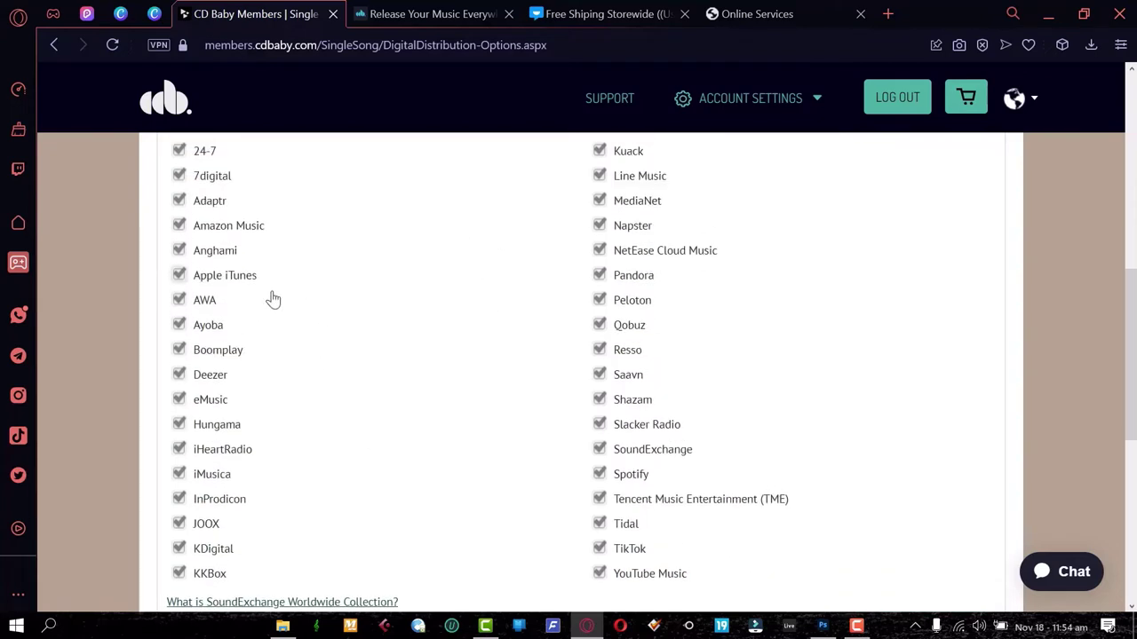
pyautogui.scroll(1, 244, 245)
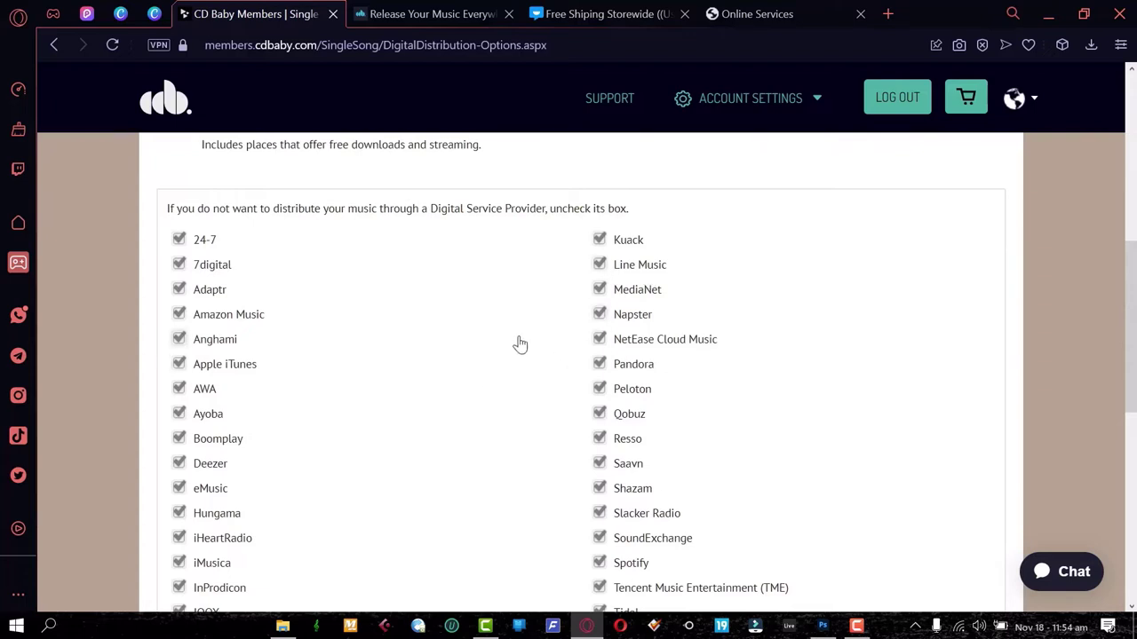
pyautogui.scroll(-1, 533, 364)
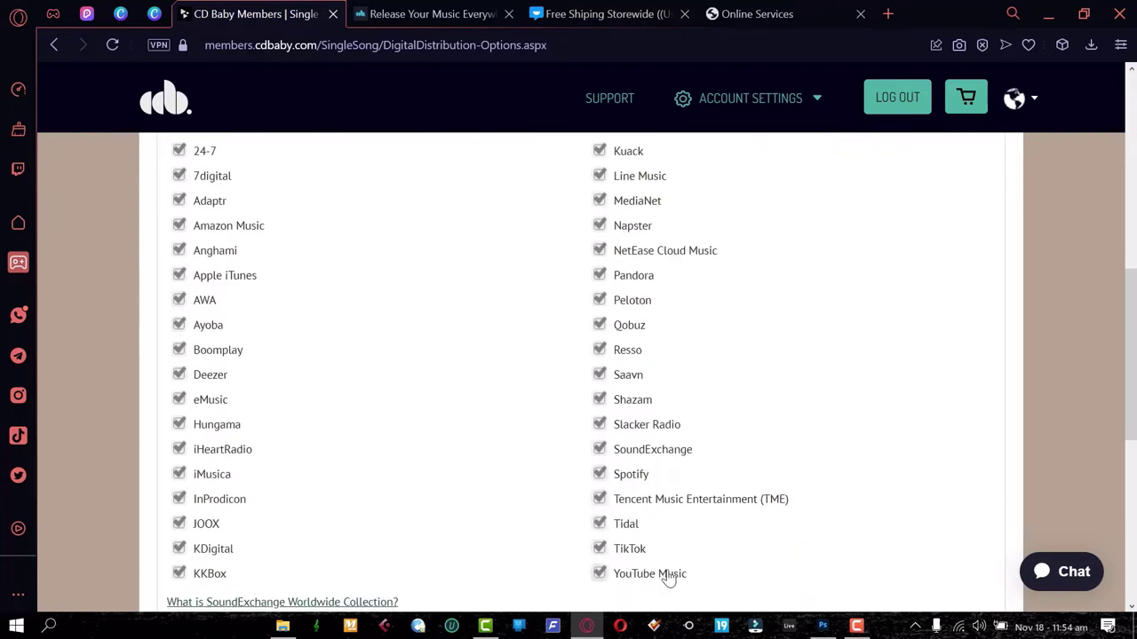
pyautogui.scroll(1, 236, 414)
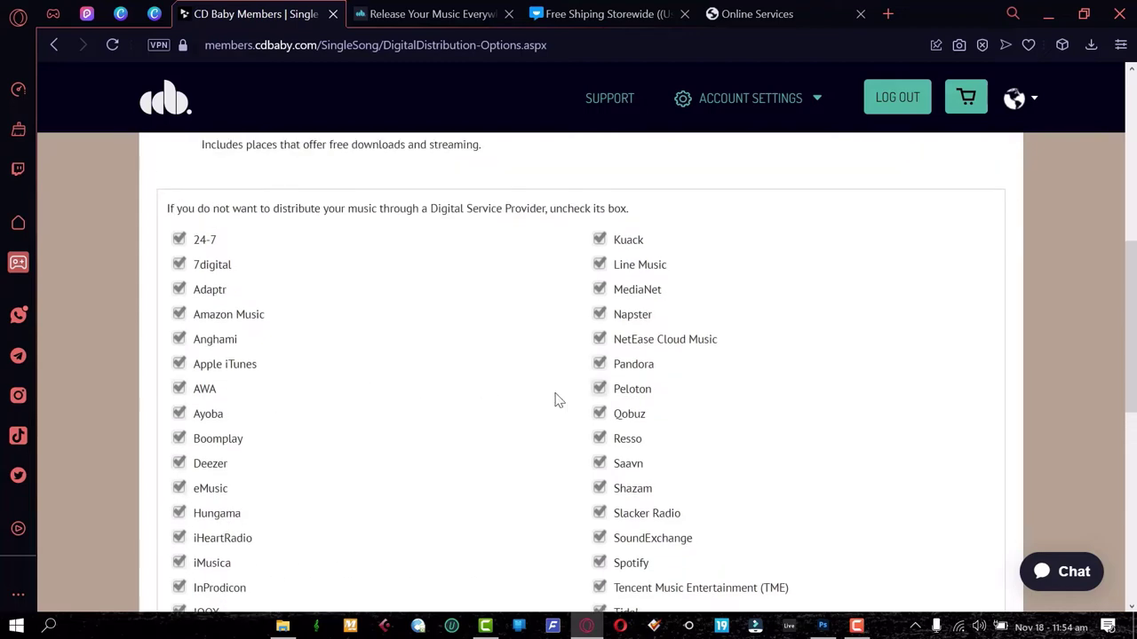
pyautogui.scroll(-1, 520, 405)
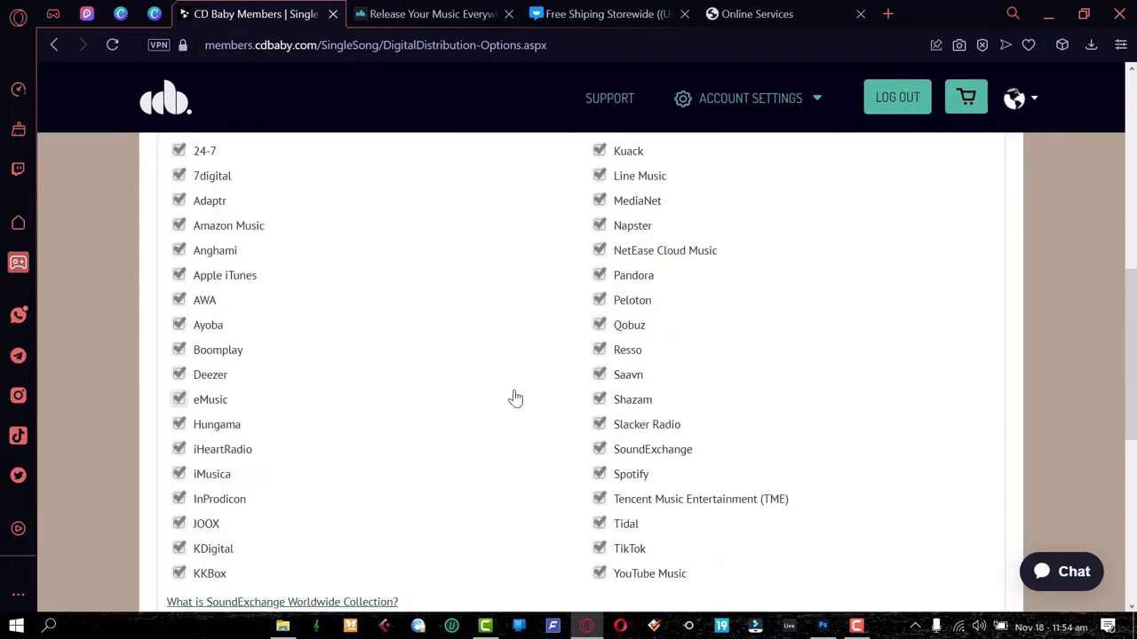
pyautogui.scroll(-2, 494, 401)
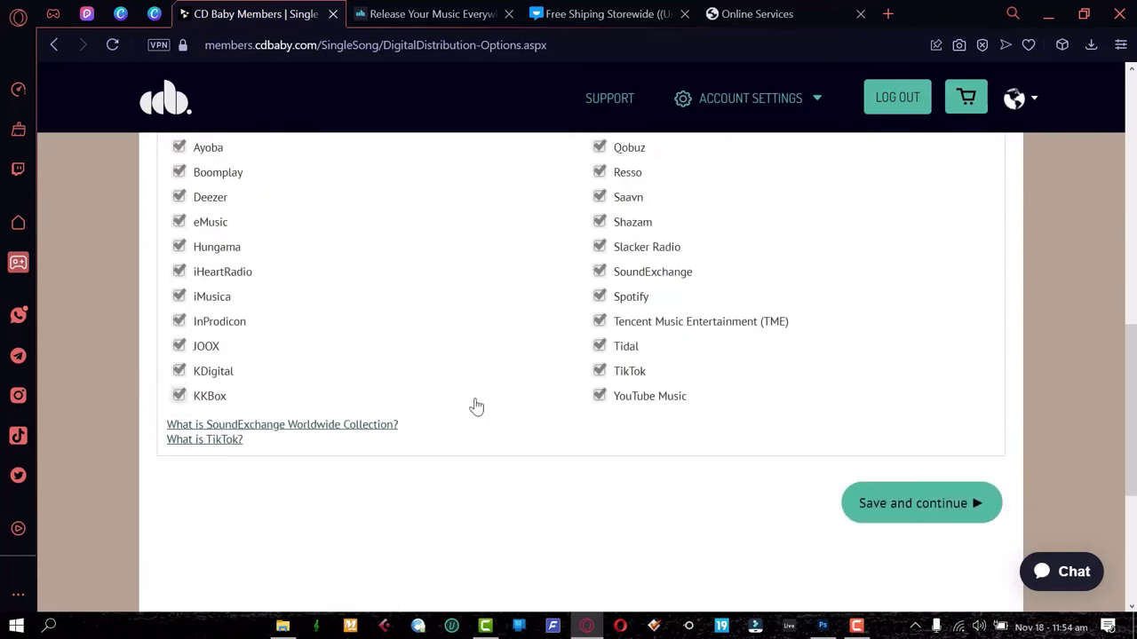
pyautogui.scroll(4, 774, 462)
pyautogui.scroll(-3, 804, 489)
pyautogui.scroll(6, 807, 520)
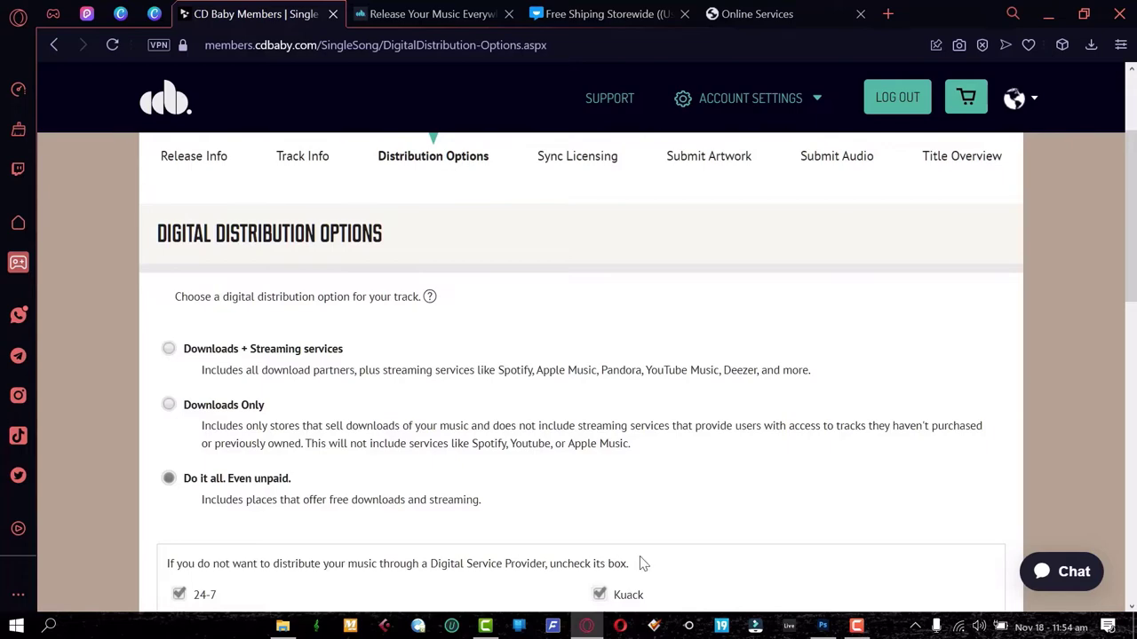
pyautogui.scroll(-5, 601, 592)
pyautogui.scroll(-1, 667, 502)
pyautogui.click(915, 592)
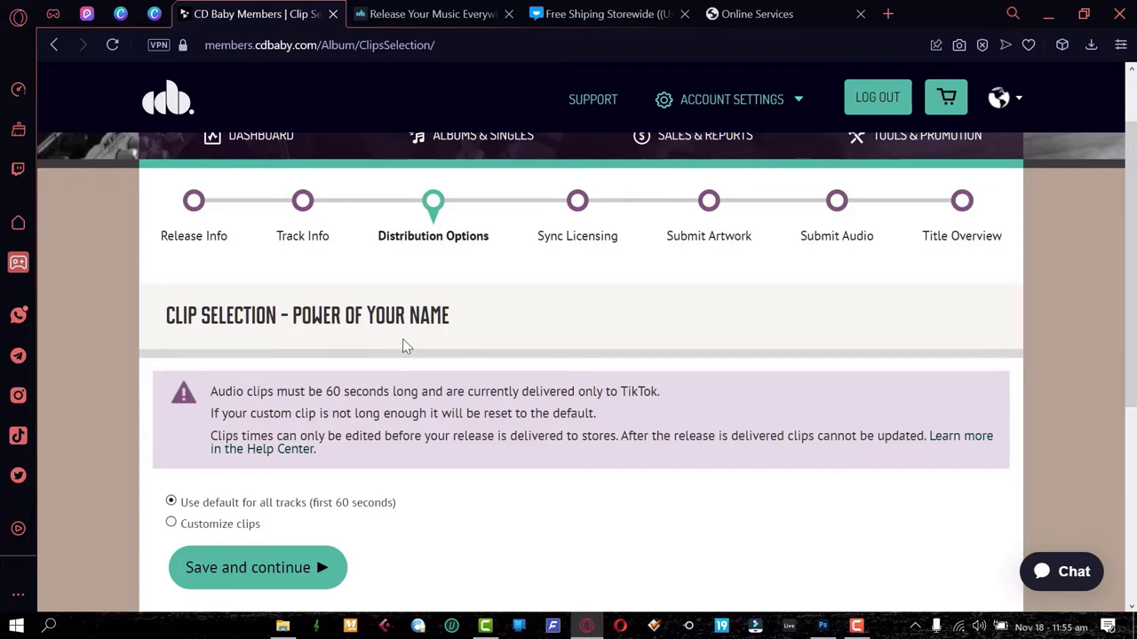
# Switch from customized clips back to the default first 60 seconds for all tracks and save.
pyautogui.click(204, 527)
pyautogui.scroll(-1, 311, 503)
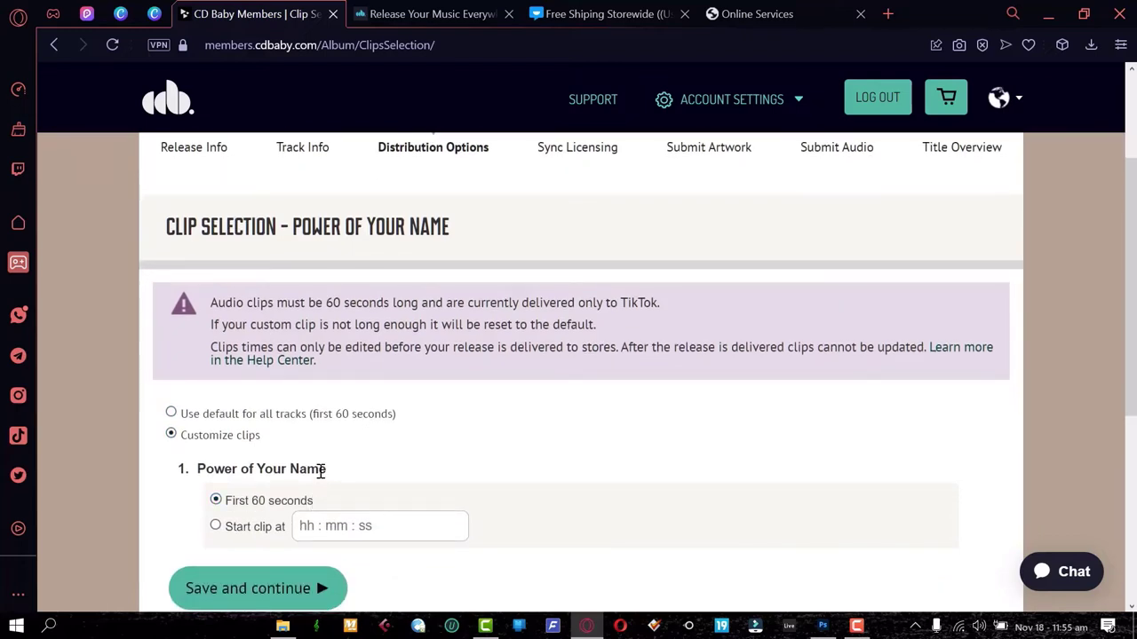
pyautogui.click(207, 414)
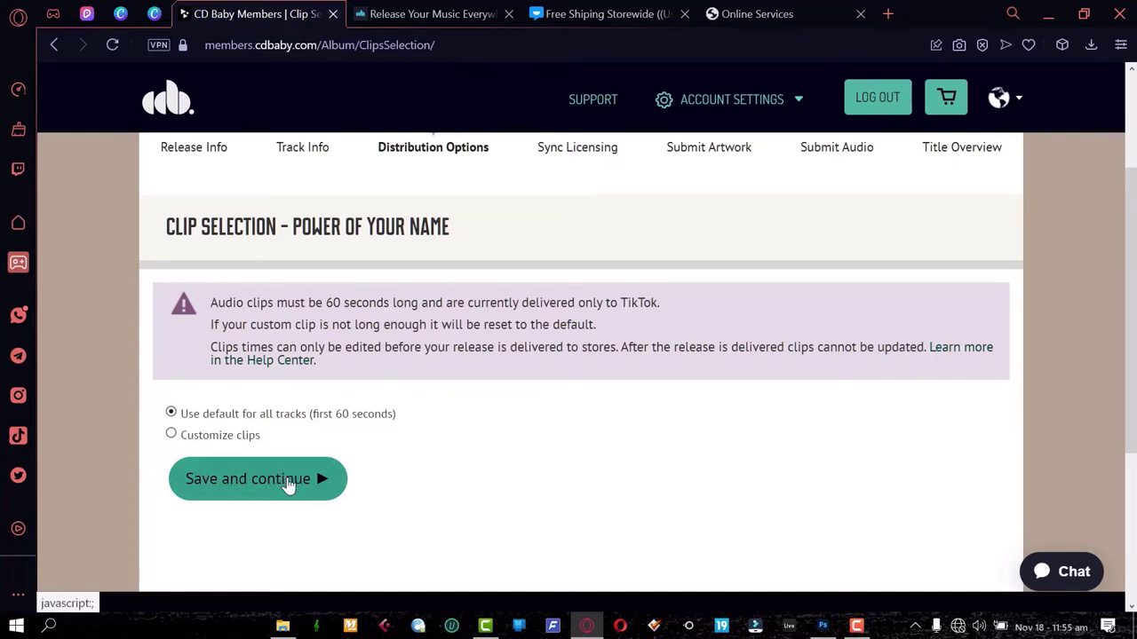
pyautogui.click(288, 484)
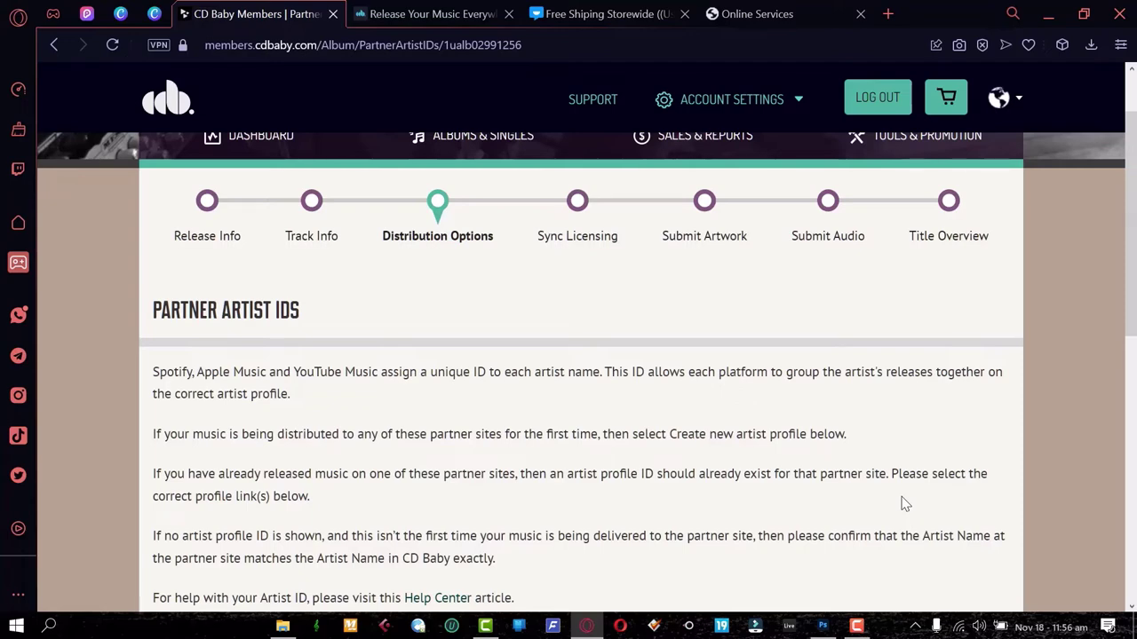
# Look over the partner profile options, then skip the Apple Music, Spotify and YouTube artist IDs.
pyautogui.scroll(-2, 866, 439)
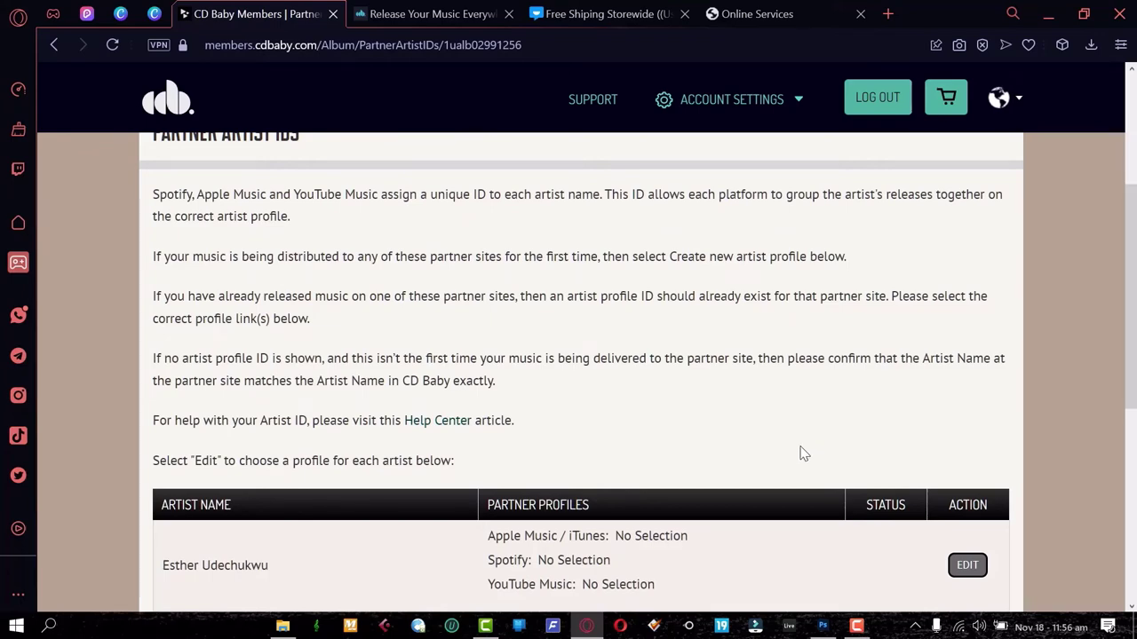
pyautogui.scroll(-1, 511, 528)
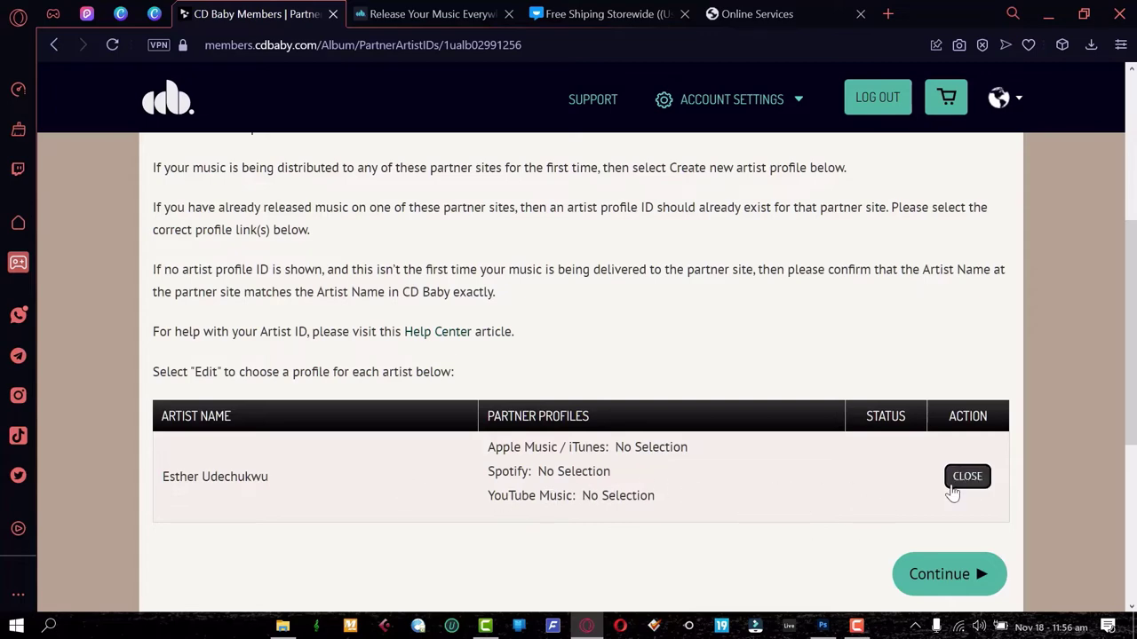
pyautogui.click(968, 476)
pyautogui.scroll(-2, 532, 400)
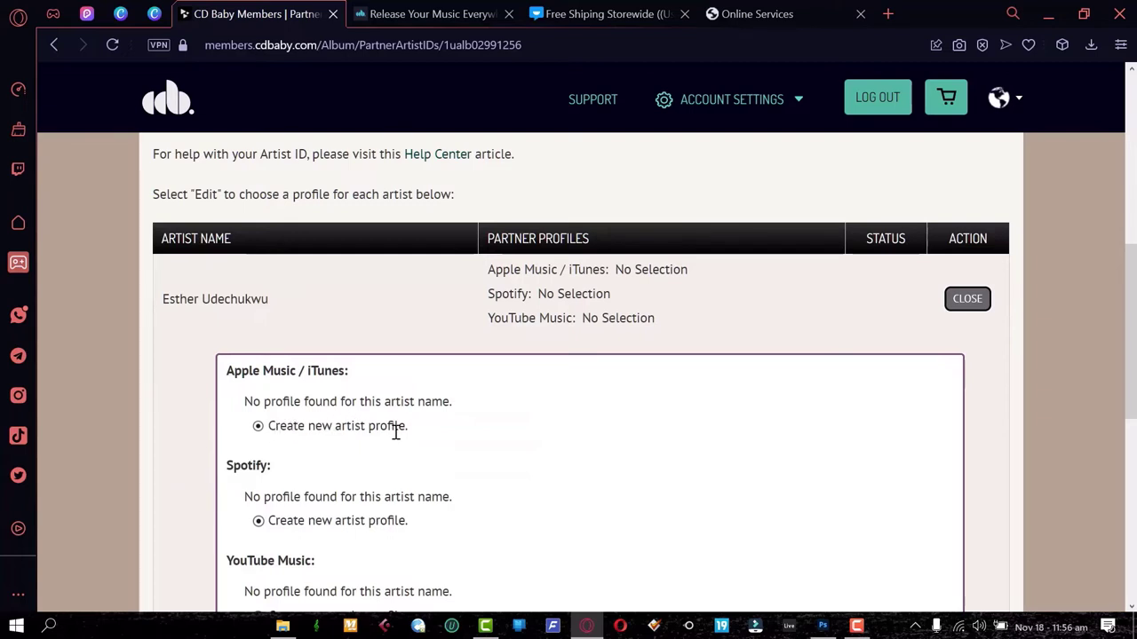
pyautogui.scroll(-1, 302, 480)
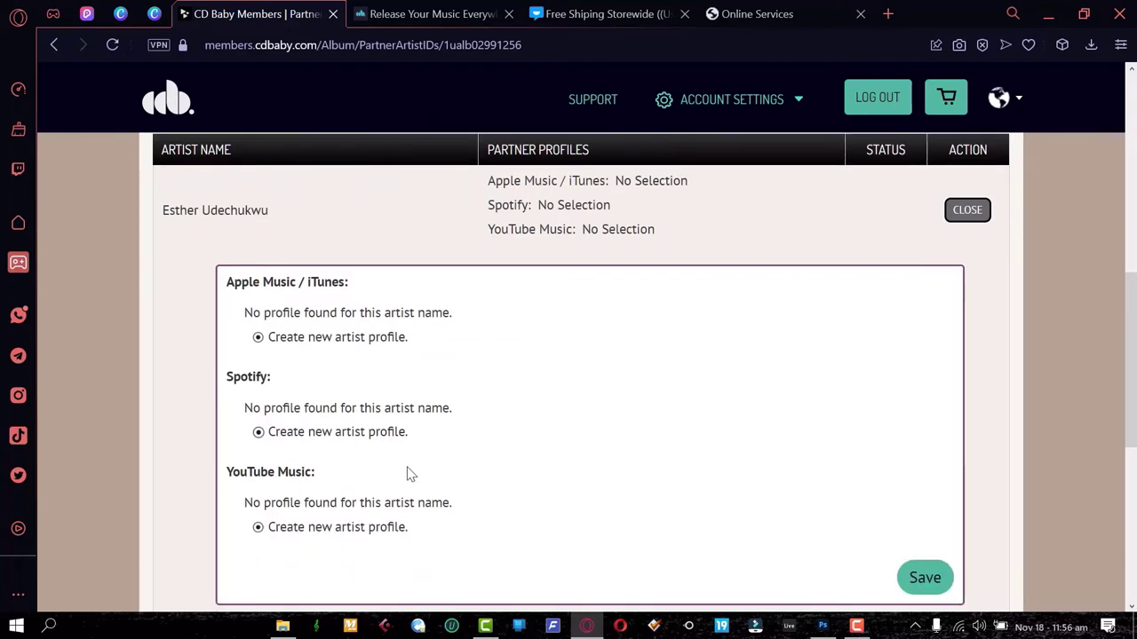
pyautogui.click(967, 210)
pyautogui.scroll(2, 835, 302)
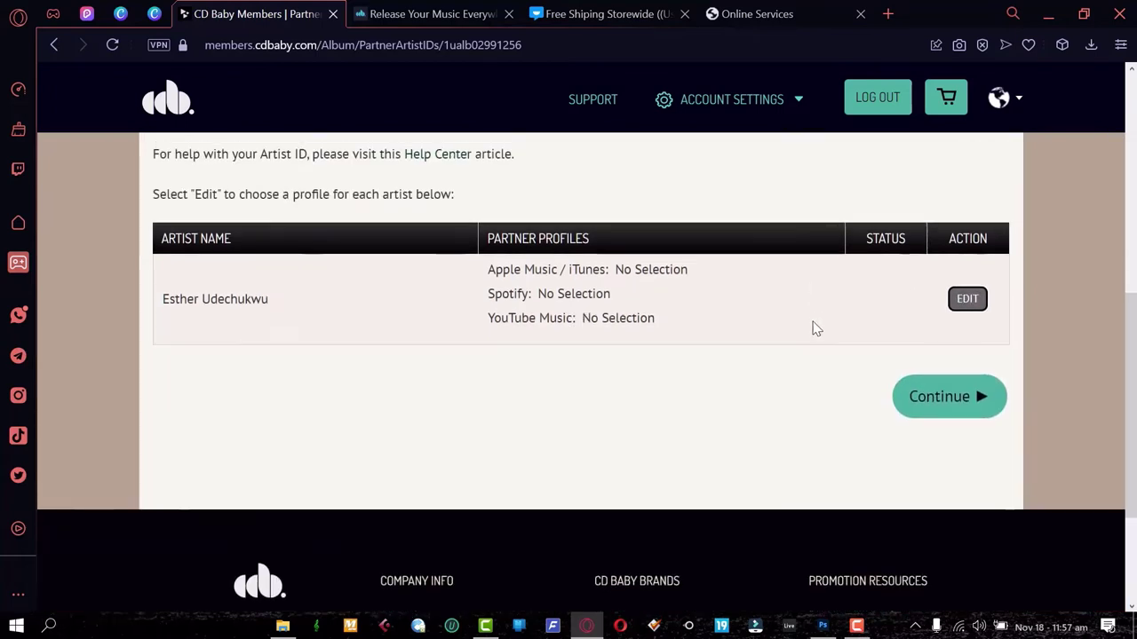
pyautogui.click(935, 497)
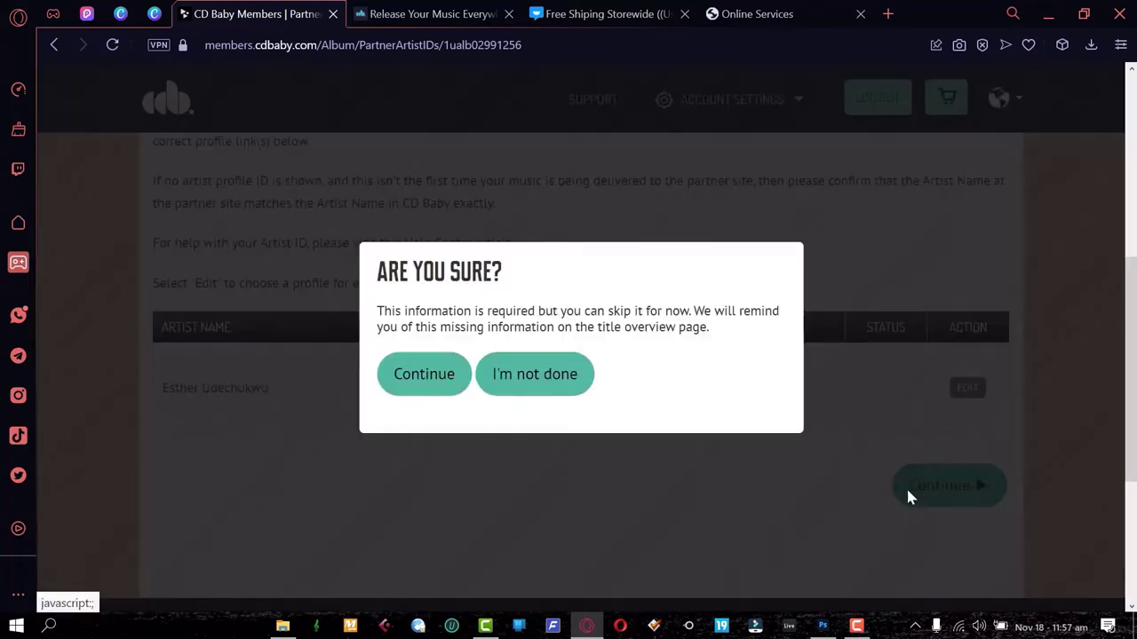
pyautogui.click(421, 396)
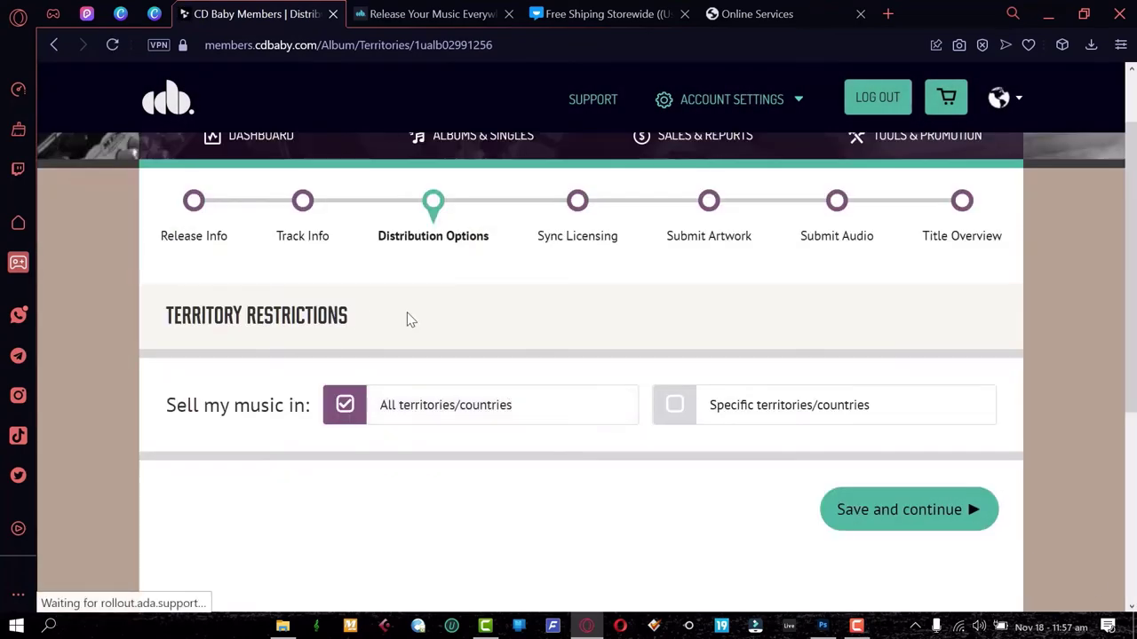
# Leave sales set to all territories/countries instead of specific territories and save.
pyautogui.scroll(-1, 468, 369)
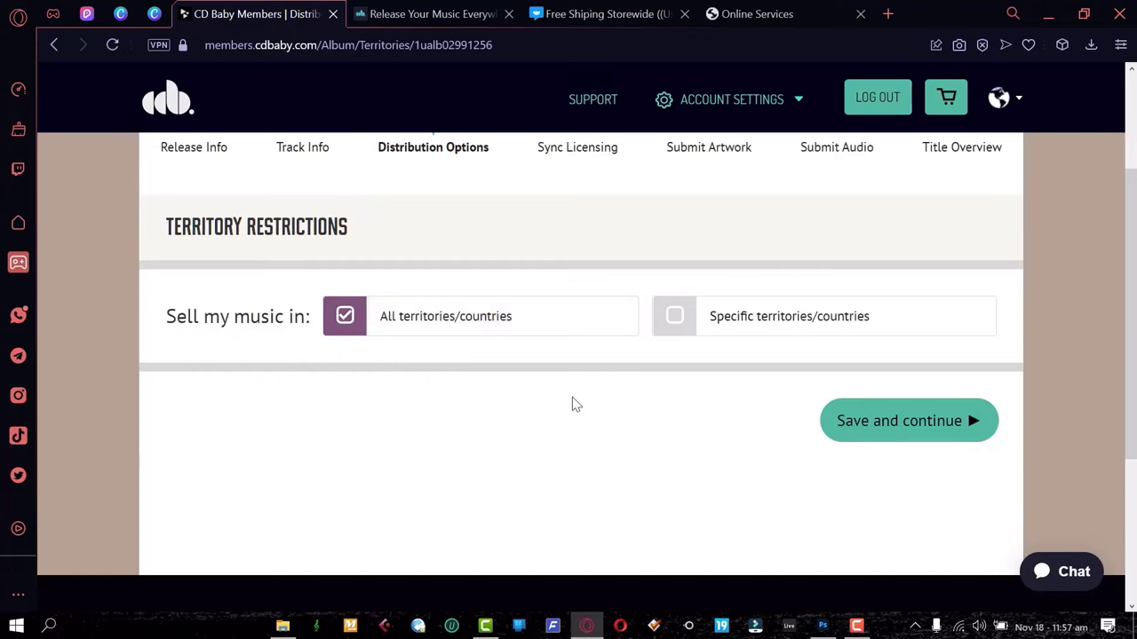
pyautogui.click(729, 316)
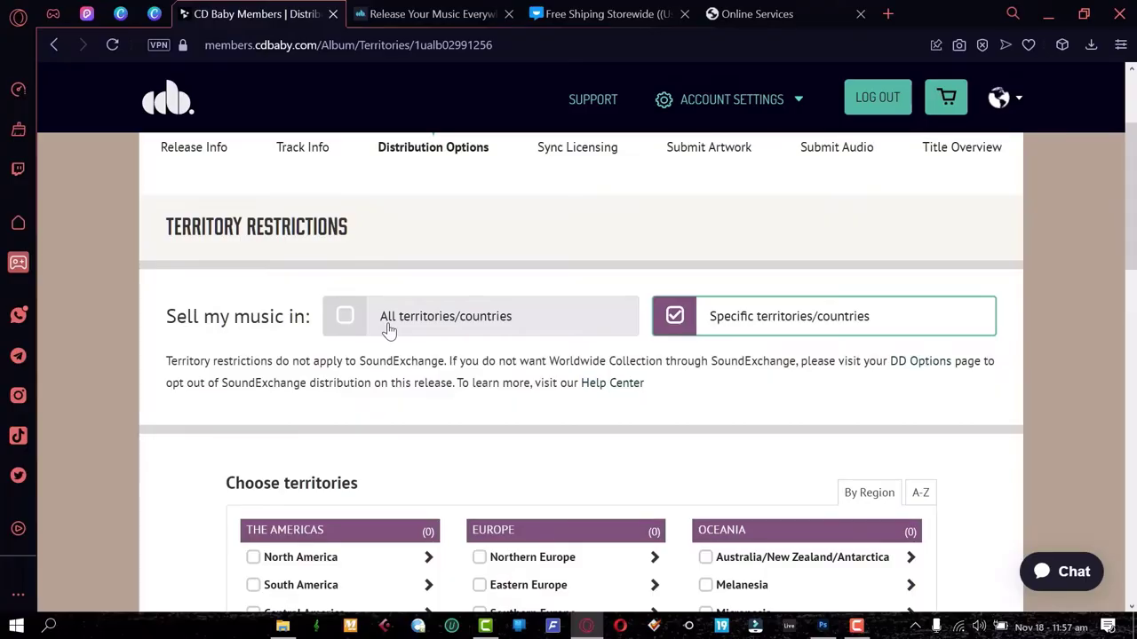
pyautogui.click(391, 331)
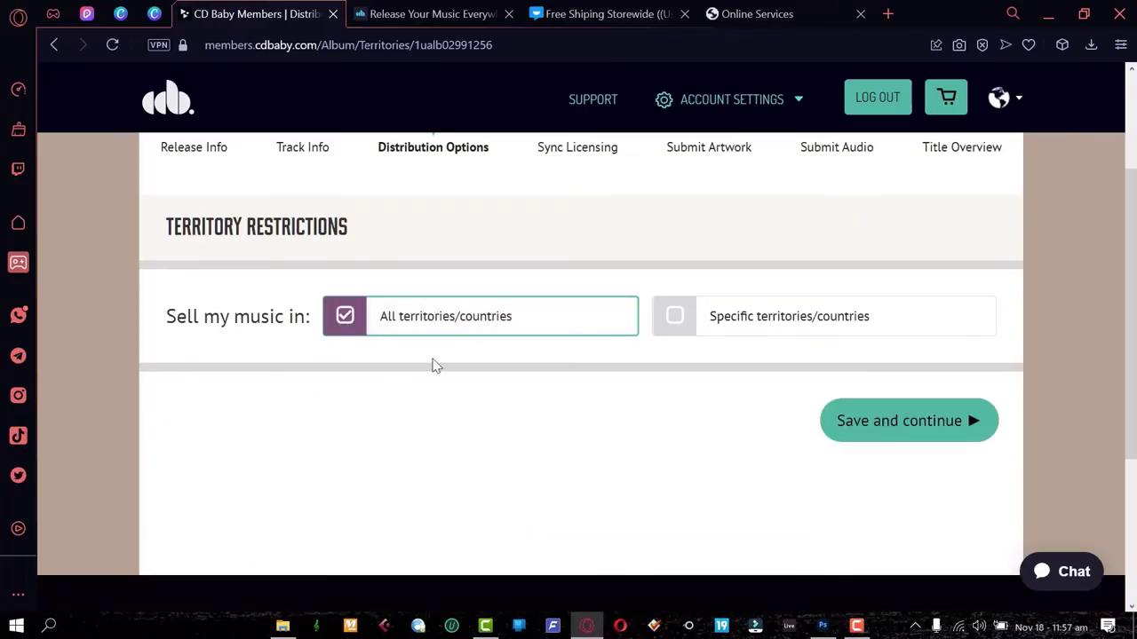
pyautogui.click(884, 431)
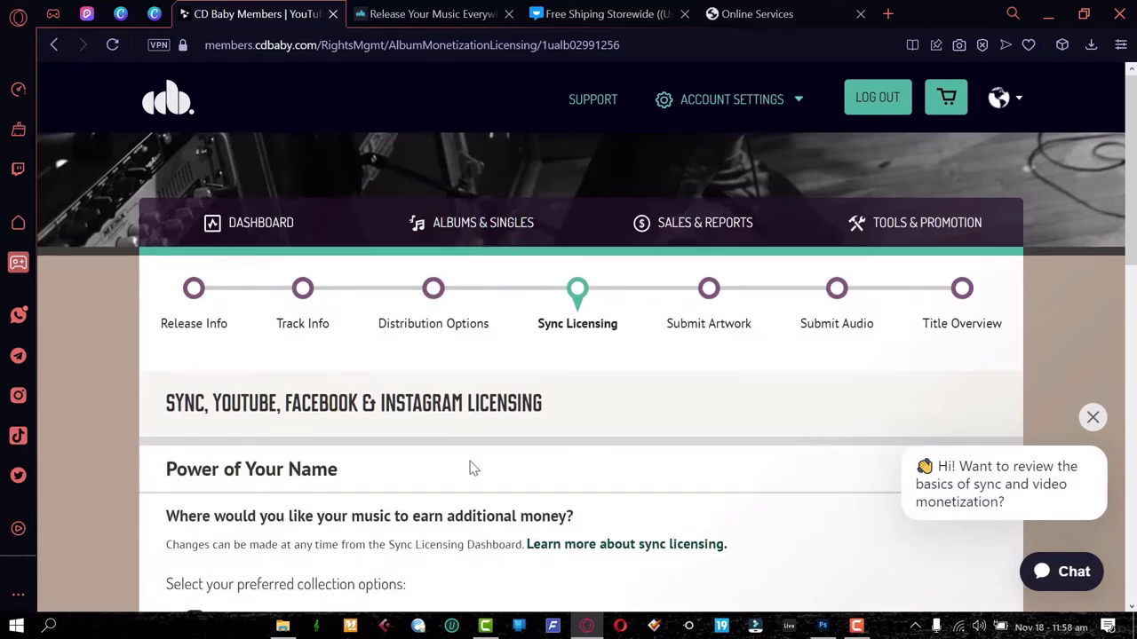
# Opt in to all sync, YouTube and Facebook & Instagram monetization options.
pyautogui.scroll(-2, 470, 467)
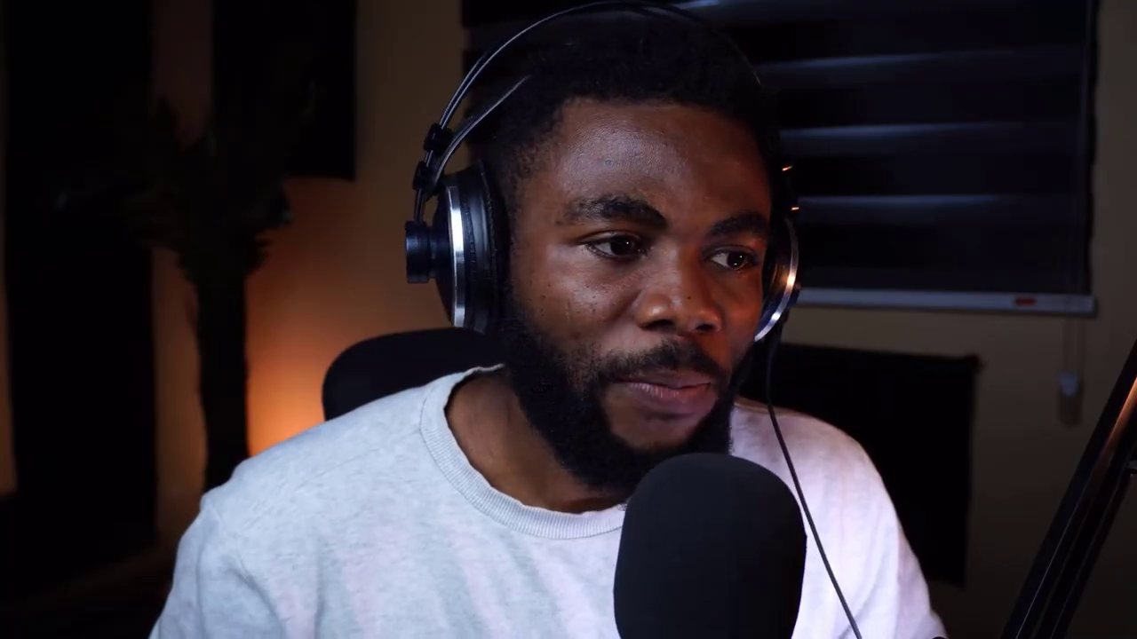
pyautogui.click(195, 443)
pyautogui.scroll(-2, 261, 471)
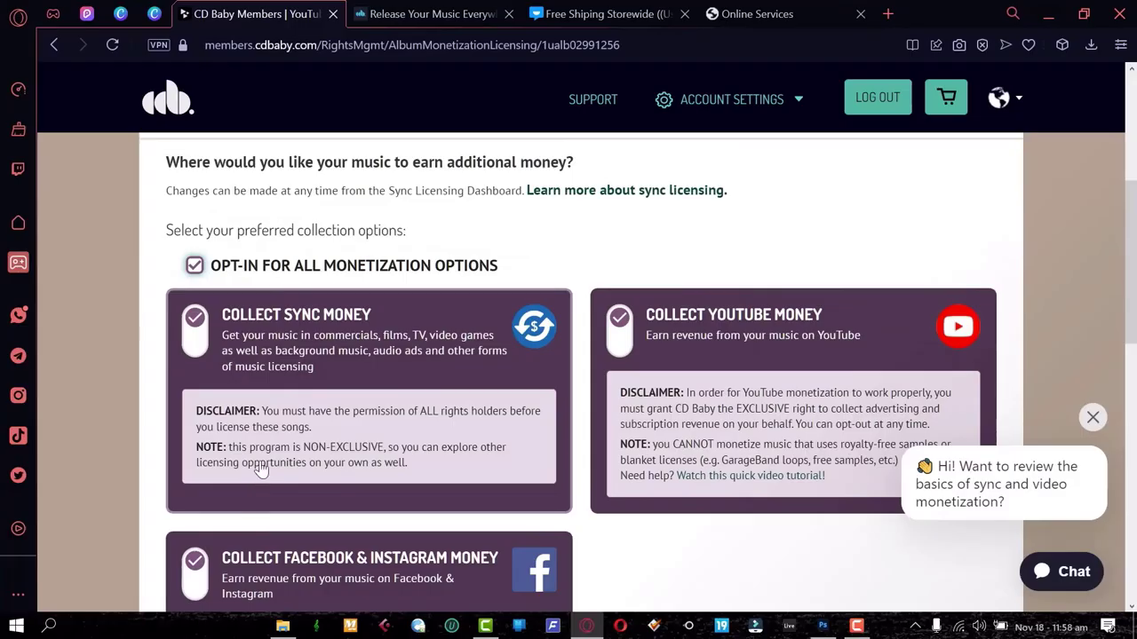
pyautogui.scroll(-1, 261, 470)
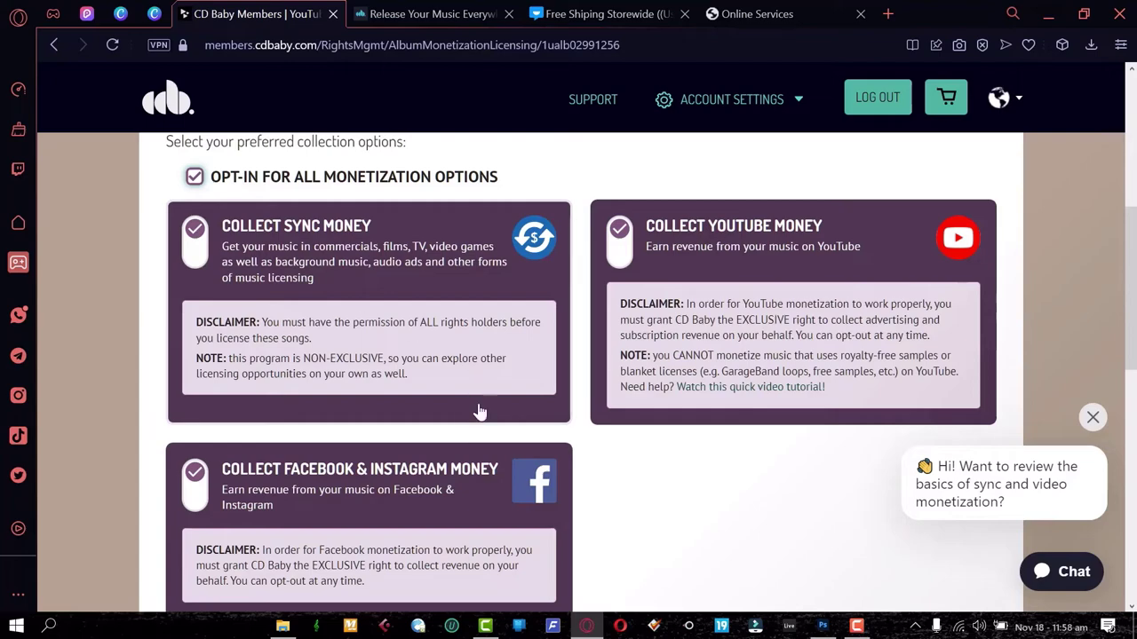
pyautogui.scroll(-3, 498, 391)
pyautogui.scroll(4, 471, 286)
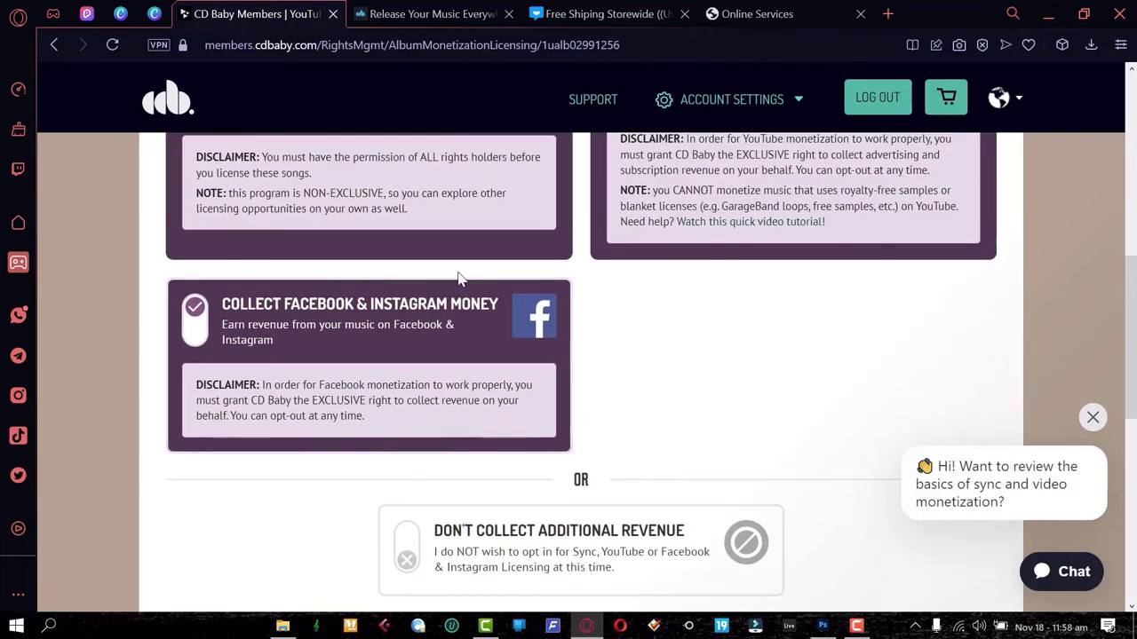
pyautogui.scroll(-6, 482, 435)
# Agree to the Sync Addendum, save, and accept the YouTube conflict notice.
pyautogui.click(814, 424)
pyautogui.click(858, 491)
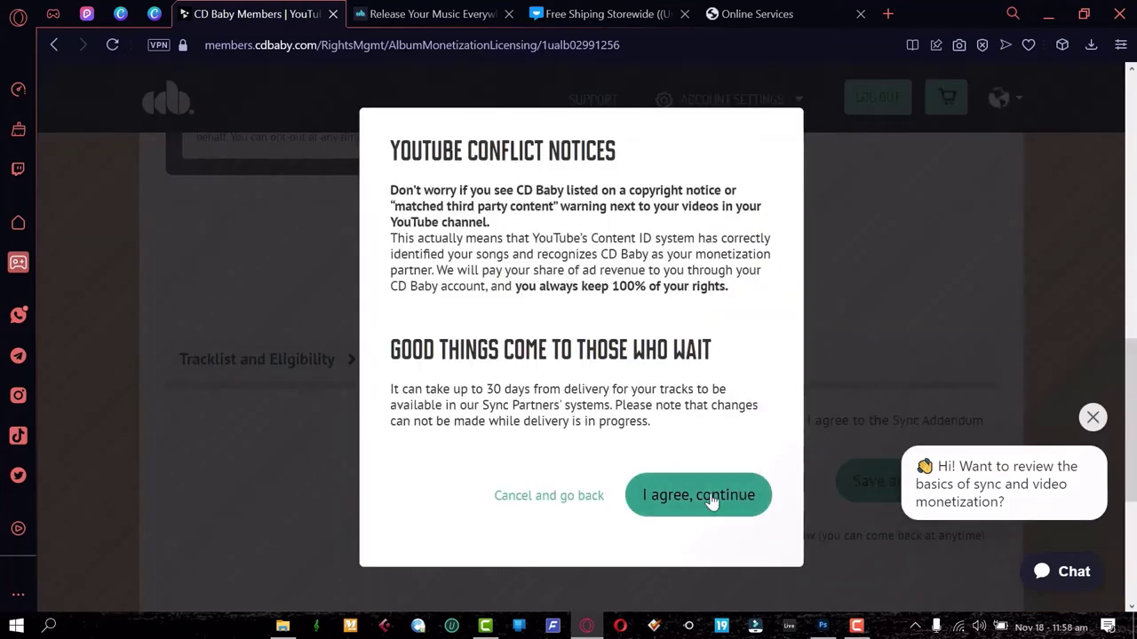
pyautogui.click(729, 495)
pyautogui.scroll(-2, 418, 337)
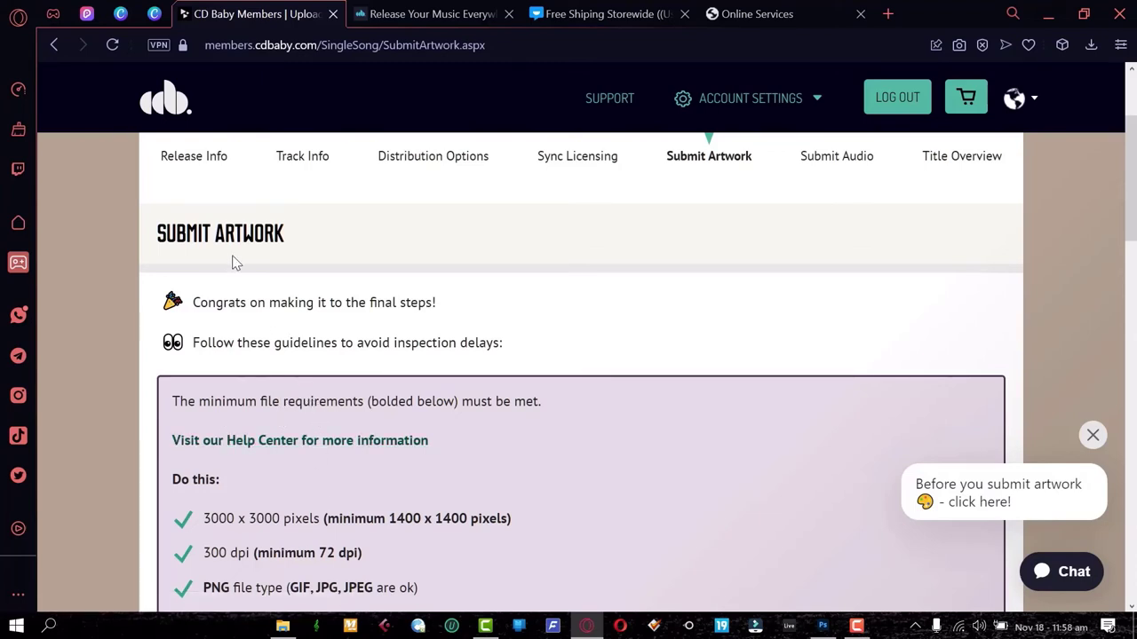
pyautogui.scroll(-1, 325, 394)
pyautogui.scroll(-1, 325, 394)
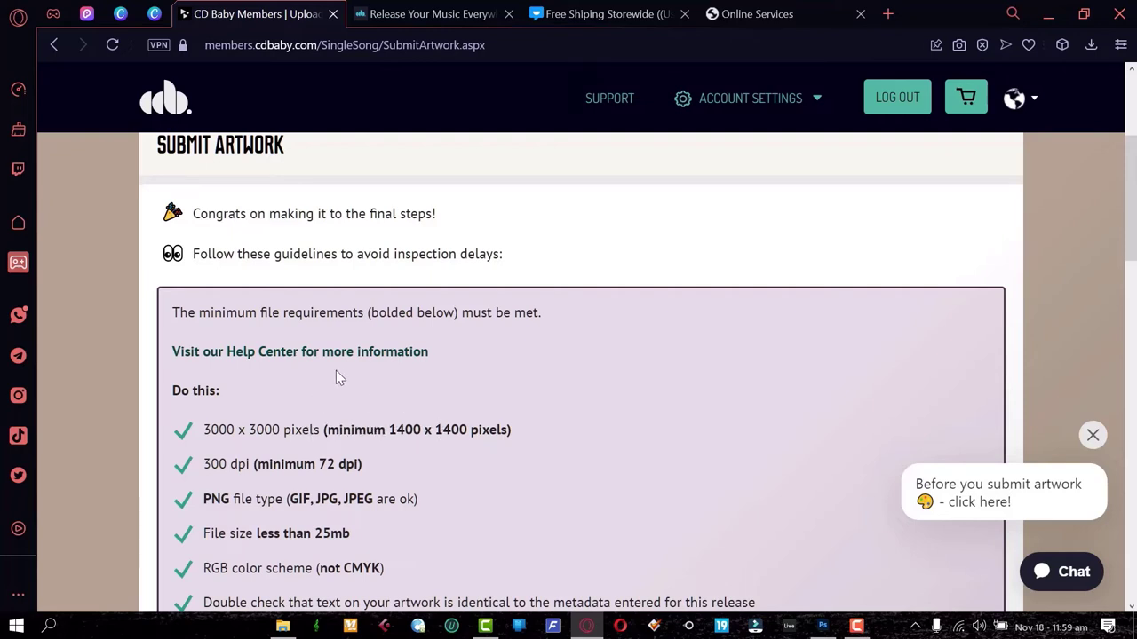
pyautogui.scroll(-1, 345, 533)
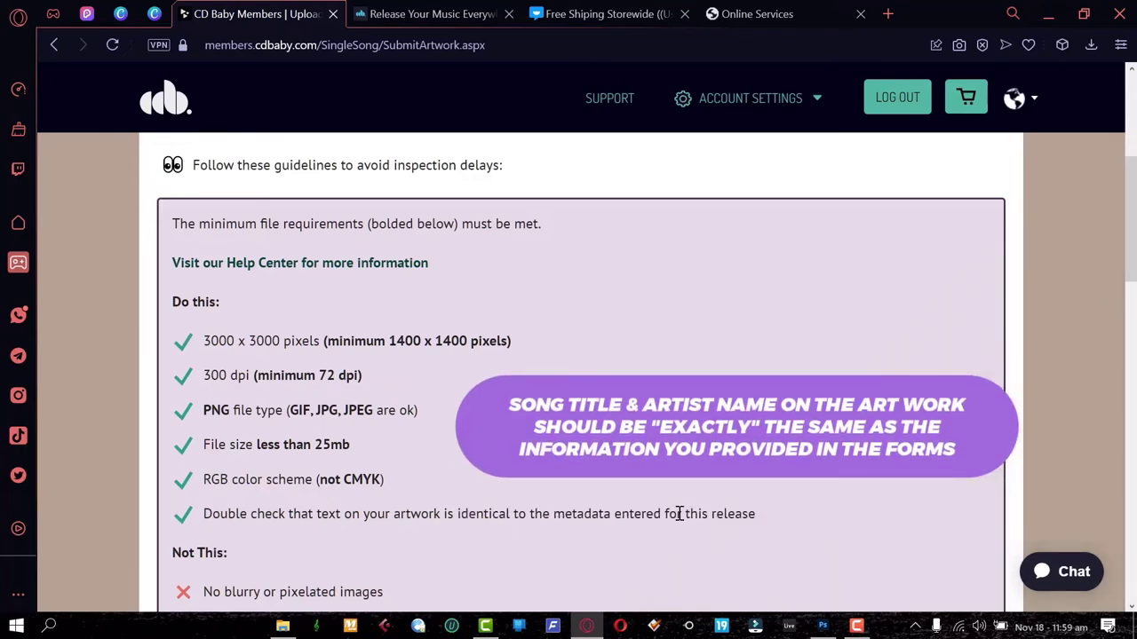
pyautogui.scroll(-3, 708, 514)
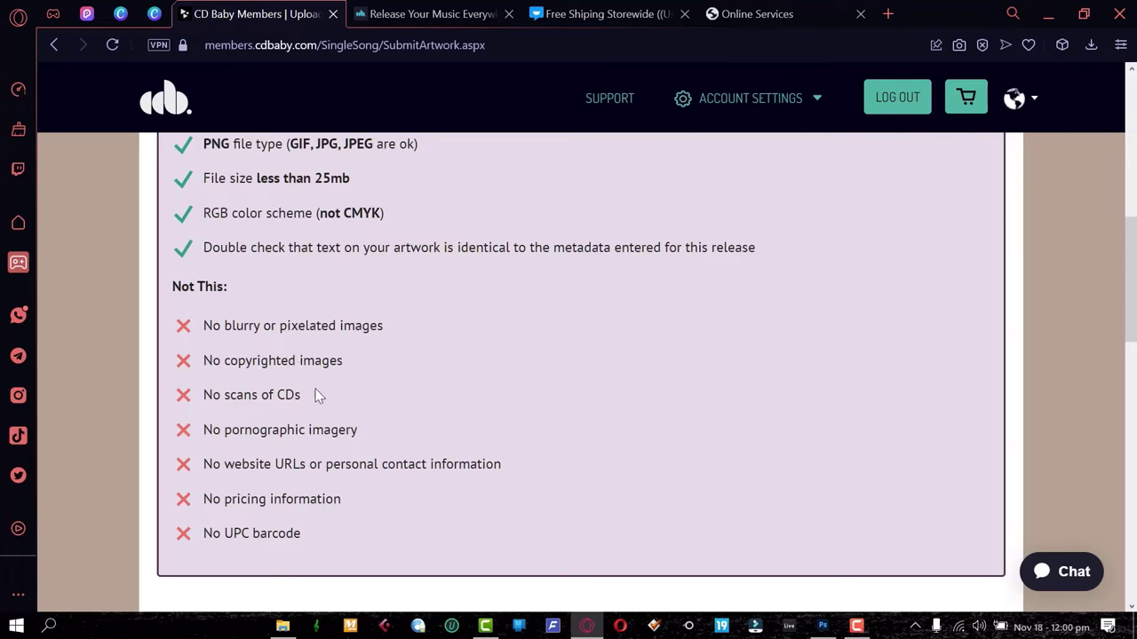
pyautogui.scroll(-4, 336, 404)
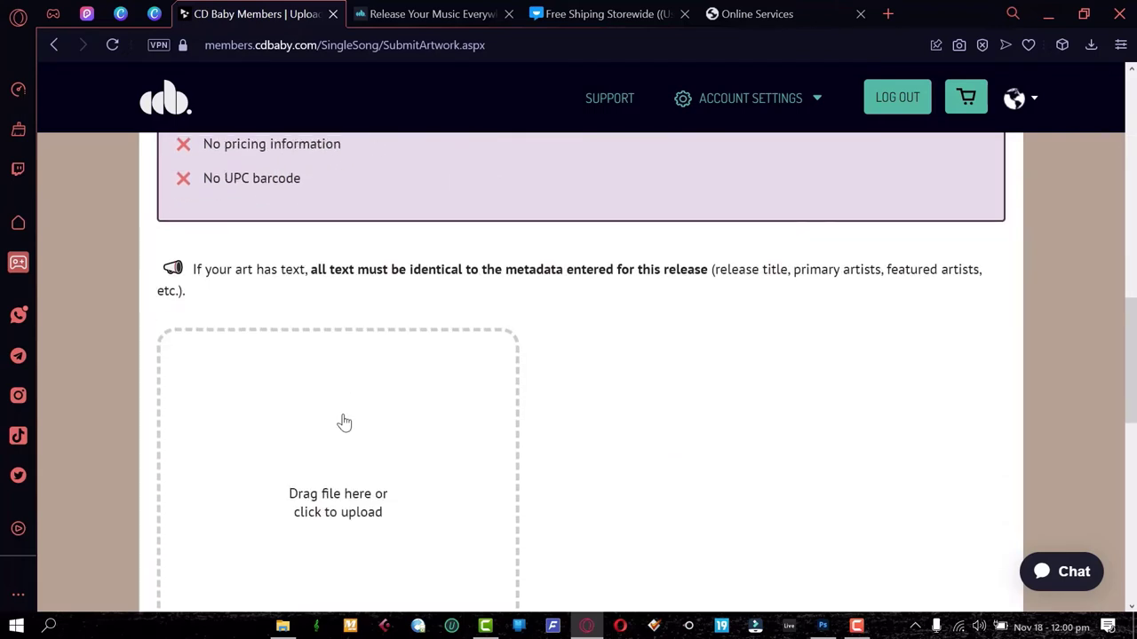
pyautogui.scroll(2, 371, 384)
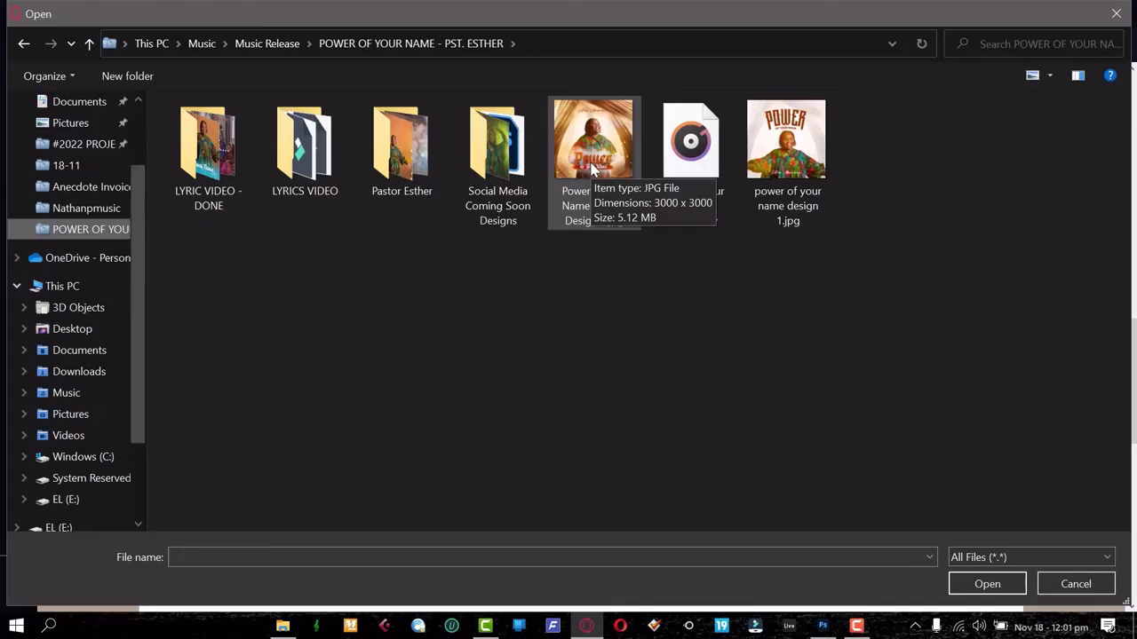
# Upload the Power of Your Name cover JPG as the album art and save it.
pyautogui.doubleClick(593, 169)
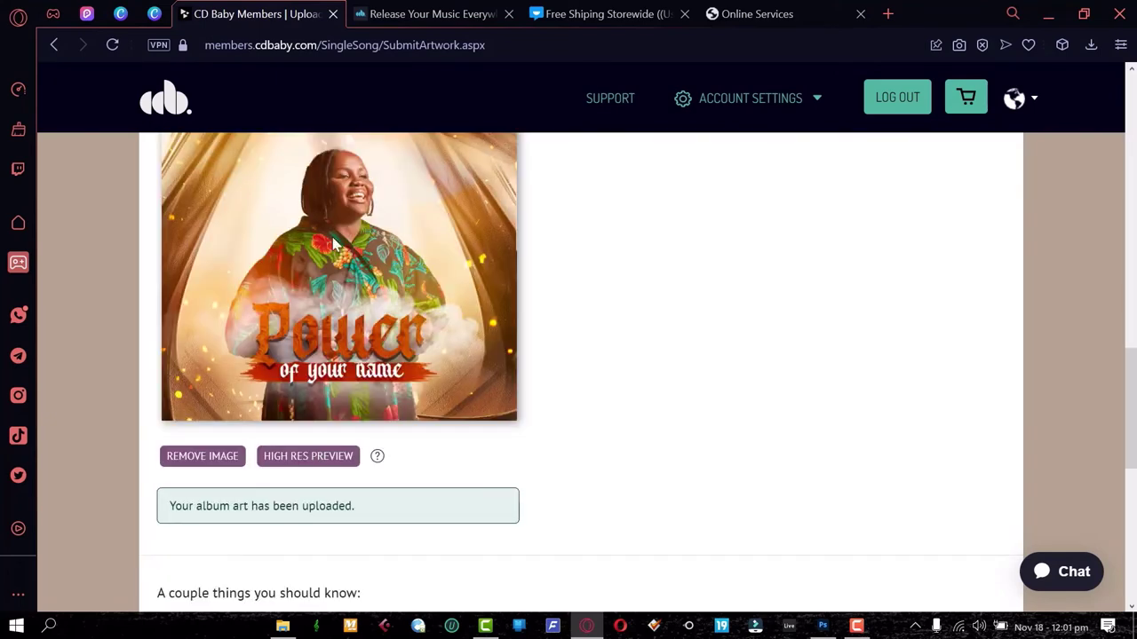
pyautogui.scroll(1, 356, 293)
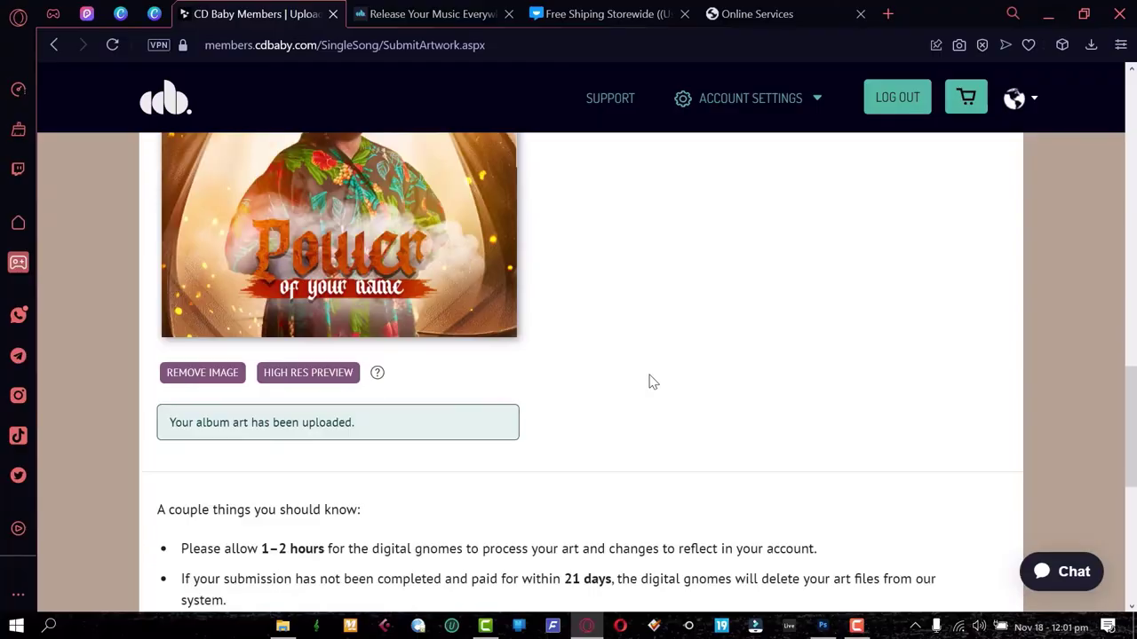
pyautogui.scroll(-1, 619, 442)
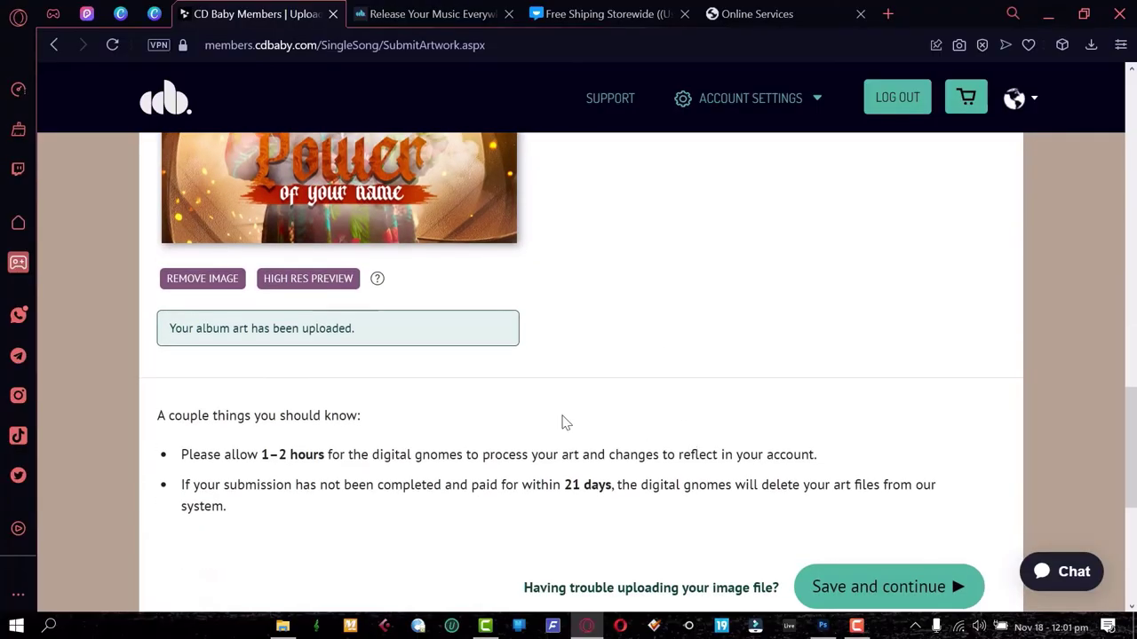
pyautogui.click(868, 587)
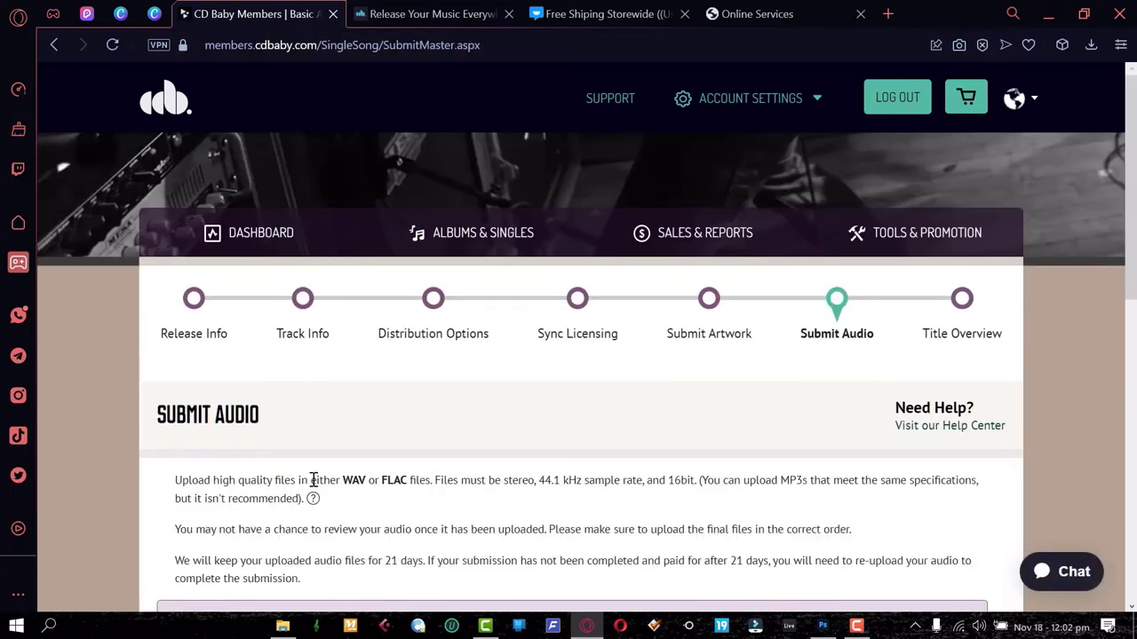
# Upload '01-CDB-Power of your name.wav' as the audio for the track Power of Your Name.
pyautogui.scroll(-1, 294, 458)
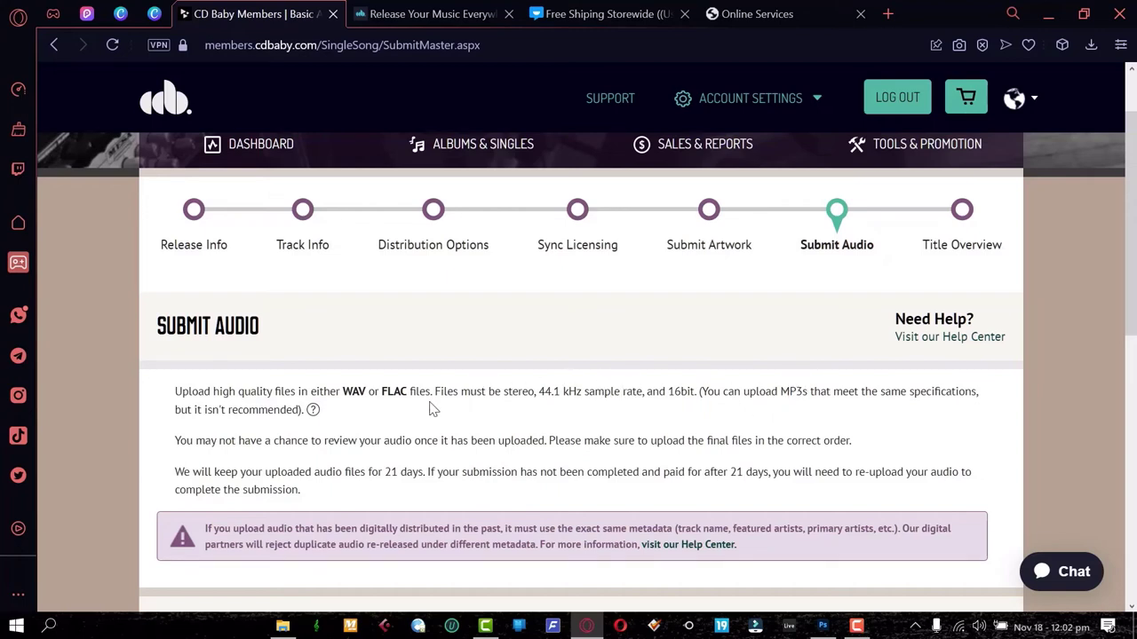
pyautogui.scroll(-3, 247, 426)
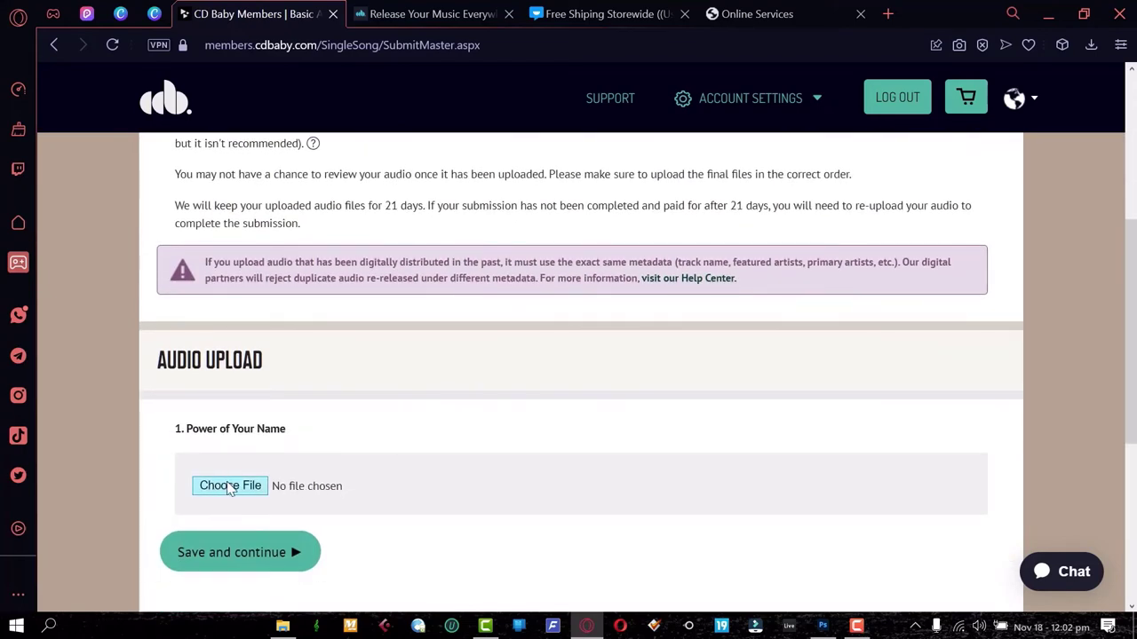
pyautogui.click(223, 485)
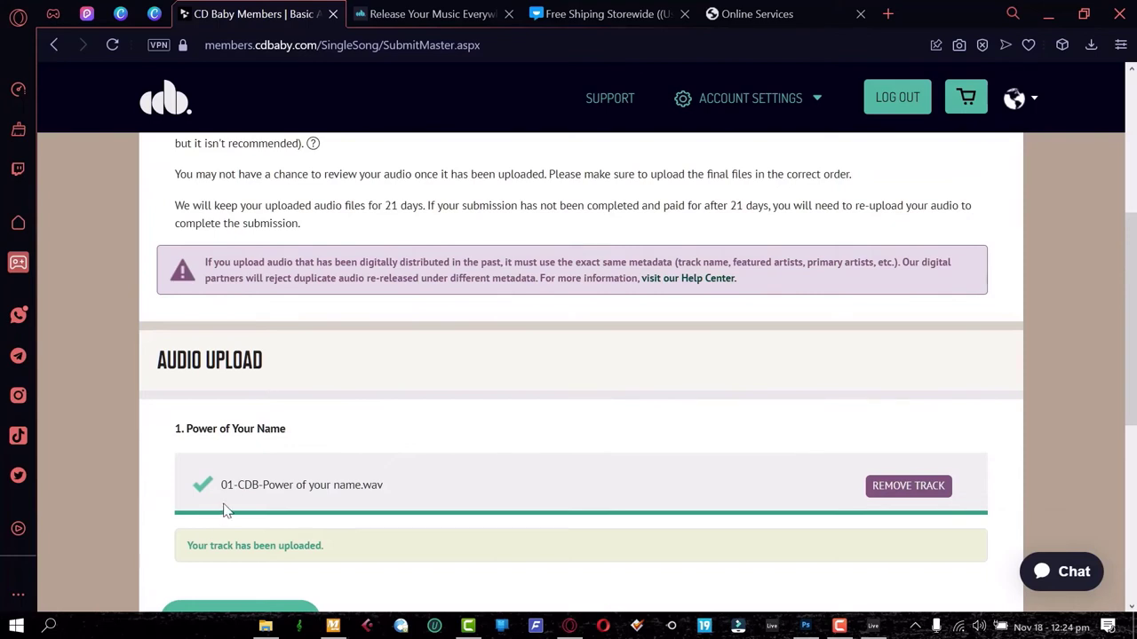
pyautogui.scroll(-2, 330, 494)
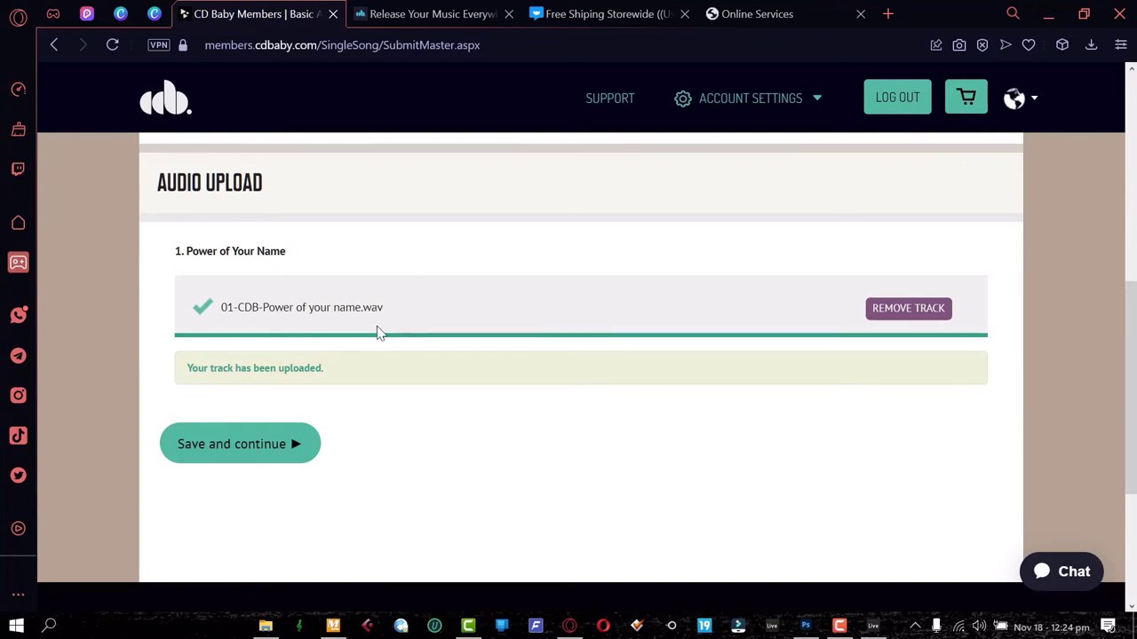
# Save the uploaded audio and dismiss the Title Overview tour prompt.
pyautogui.click(238, 447)
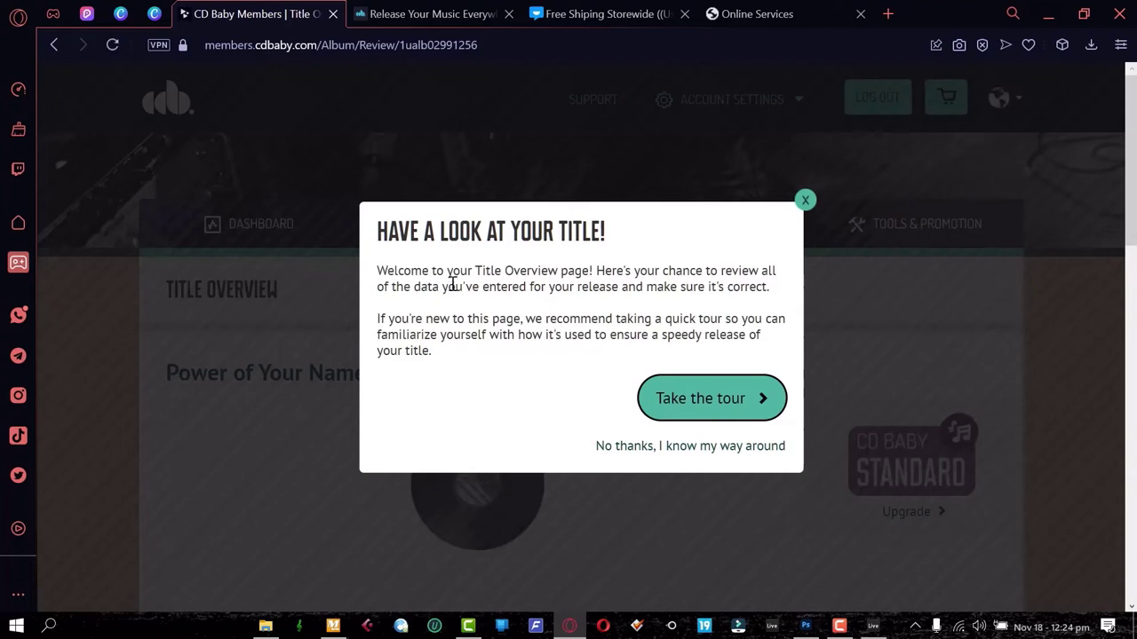
pyautogui.click(803, 203)
pyautogui.scroll(-3, 614, 426)
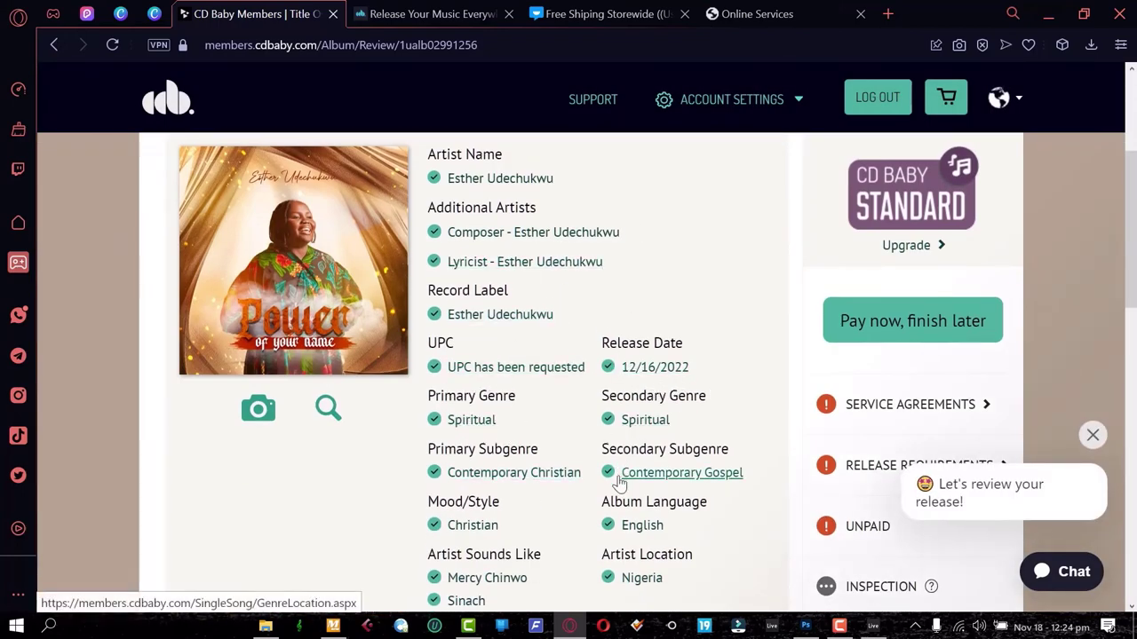
pyautogui.scroll(-2, 612, 471)
pyautogui.scroll(-1, 618, 414)
pyautogui.scroll(4, 921, 263)
pyautogui.scroll(-2, 837, 360)
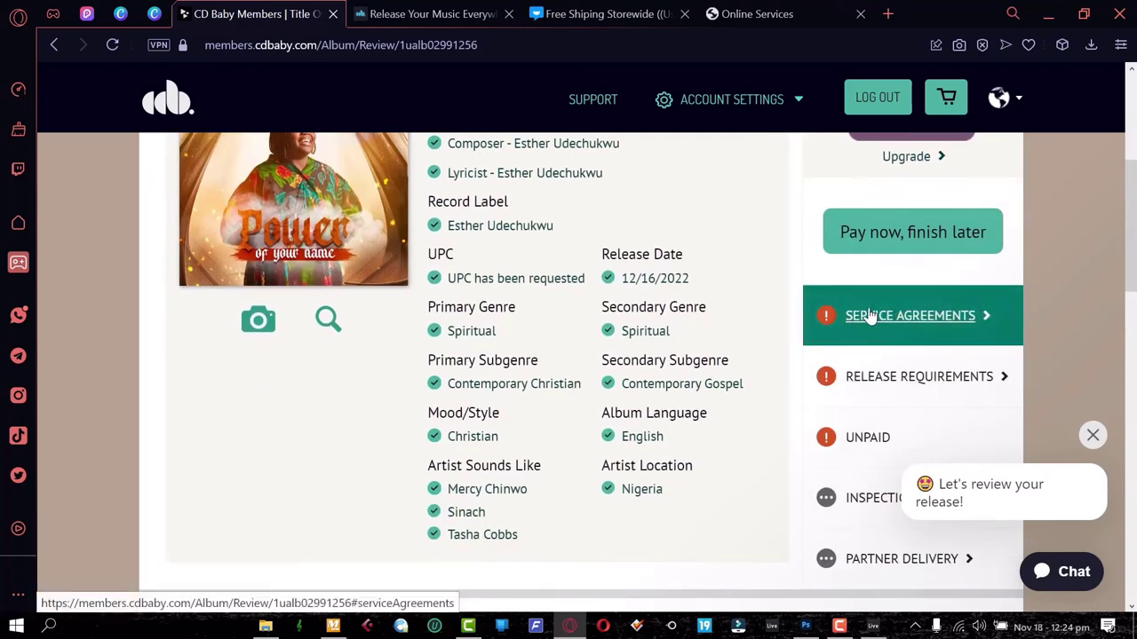
# Jump to Service Agreements and expand the Distribution details.
pyautogui.click(876, 317)
pyautogui.scroll(-5, 358, 413)
pyautogui.scroll(1, 329, 392)
pyautogui.click(311, 441)
# Save new Apple Music, Spotify and YouTube Music artist profiles, keeping all territories selected.
pyautogui.scroll(-2, 452, 391)
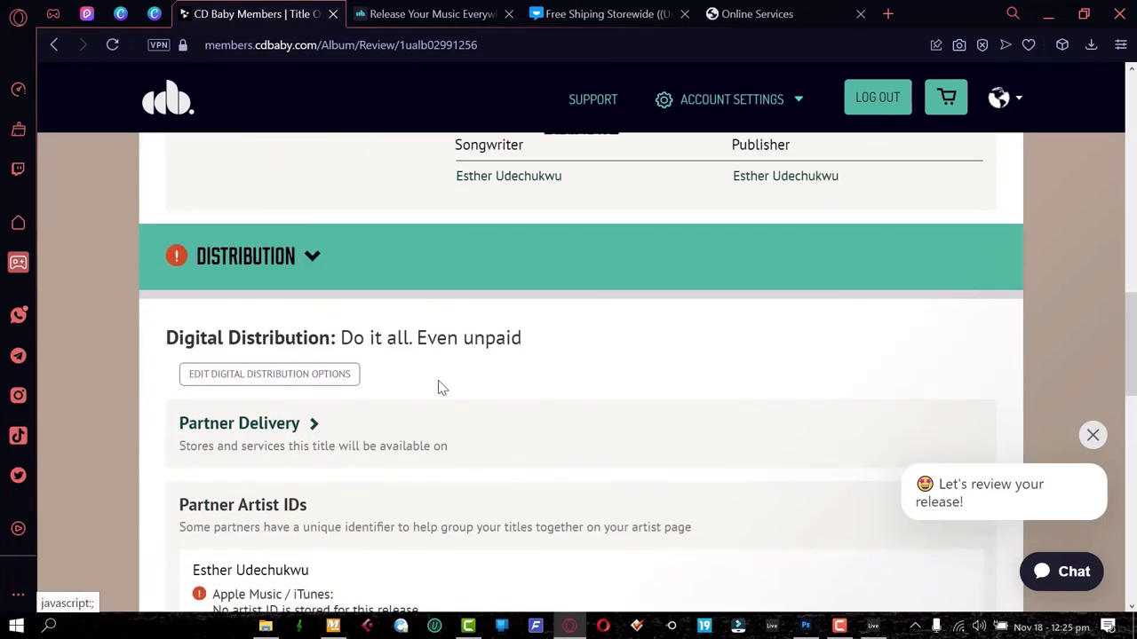
pyautogui.click(459, 452)
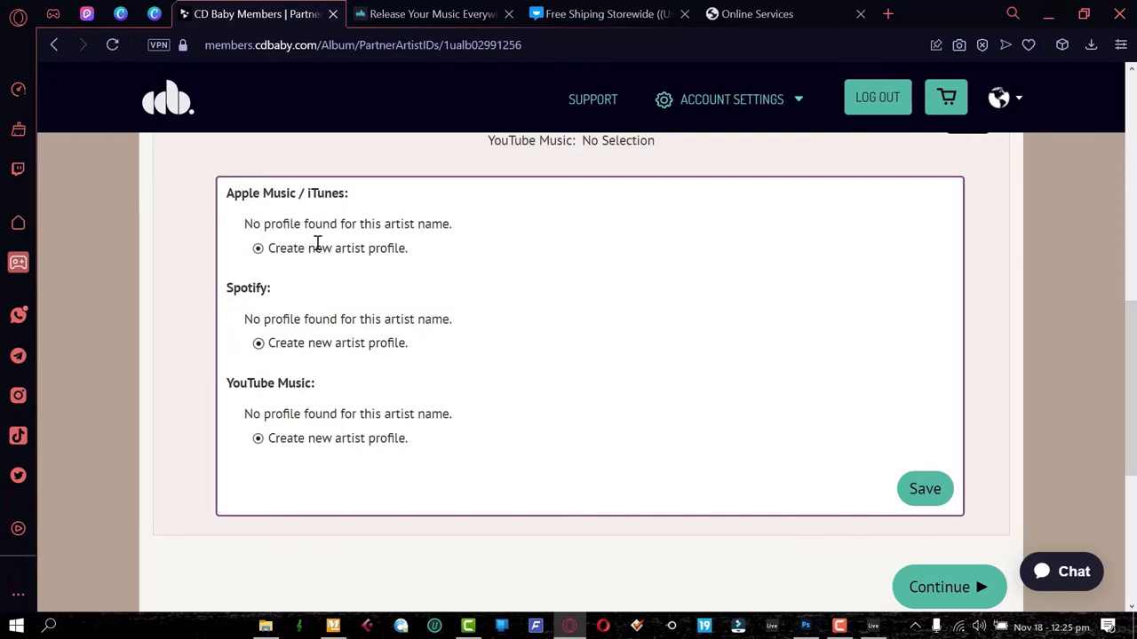
pyautogui.click(921, 490)
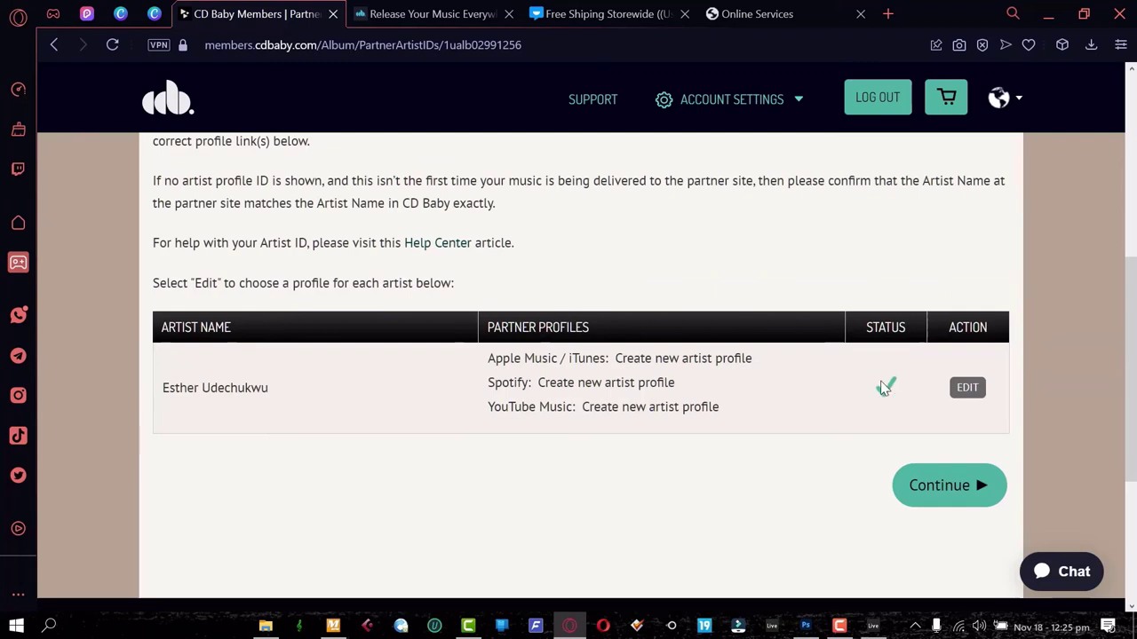
pyautogui.click(926, 488)
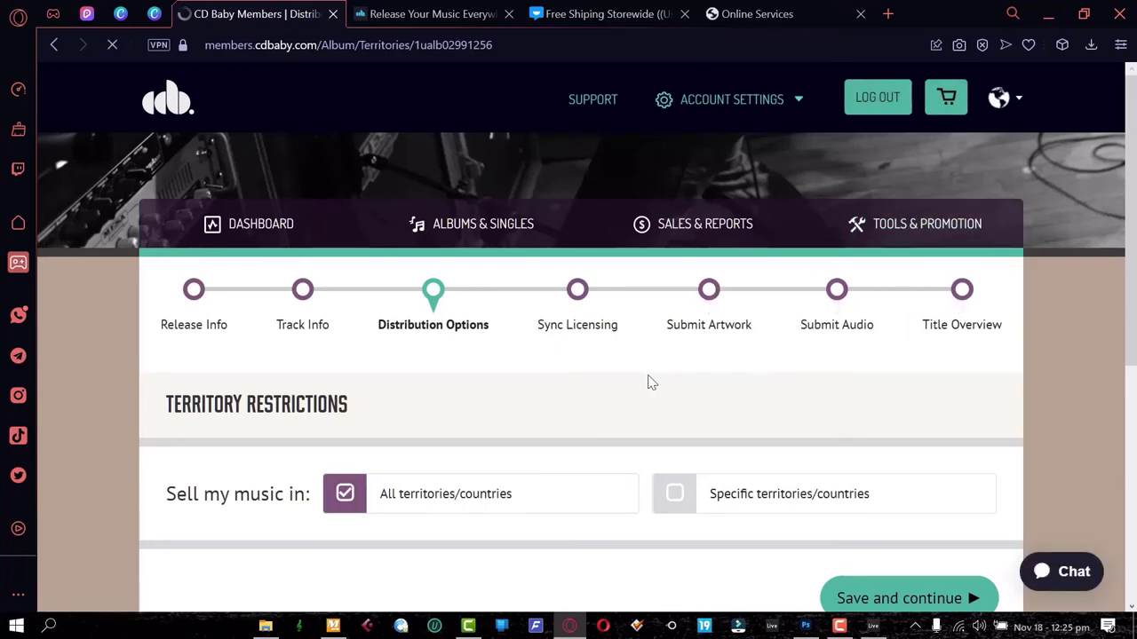
# Agree to the Digital Distribution Agreement, paste the artist's name as signature, and save.
pyautogui.scroll(-10, 857, 427)
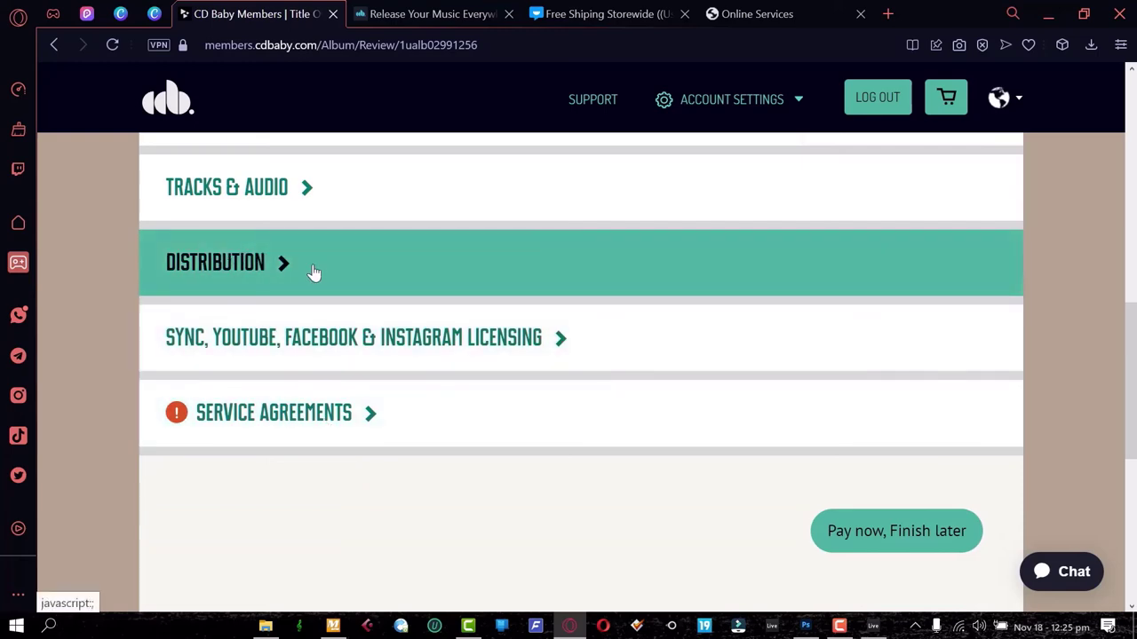
pyautogui.click(297, 269)
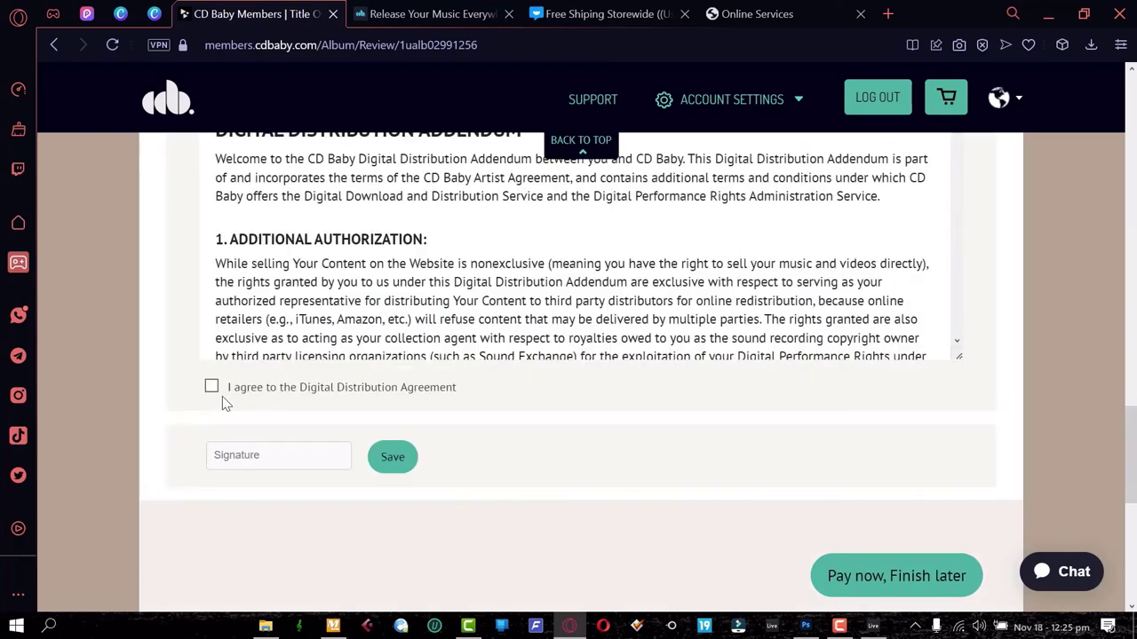
pyautogui.scroll(4, 223, 400)
pyautogui.scroll(-3, 275, 373)
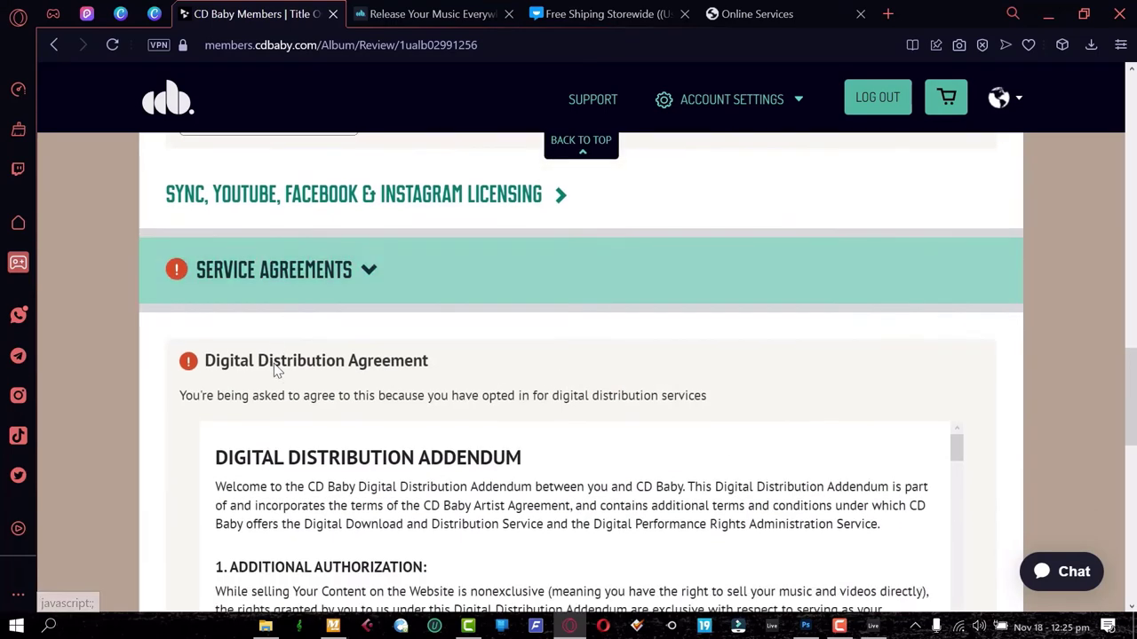
pyautogui.click(334, 543)
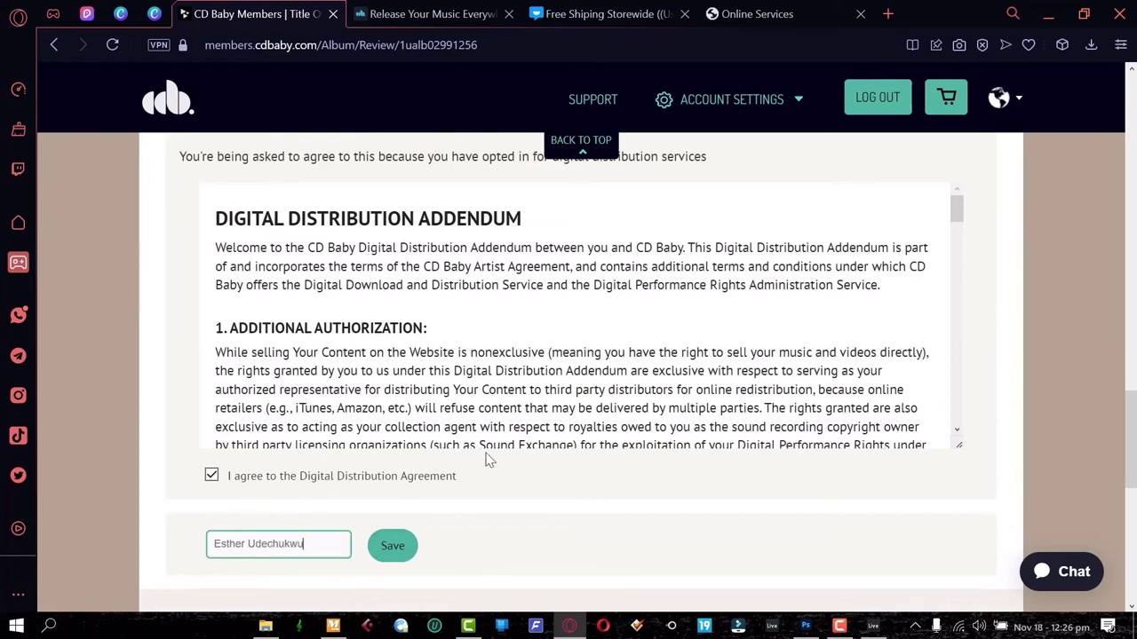
pyautogui.click(394, 546)
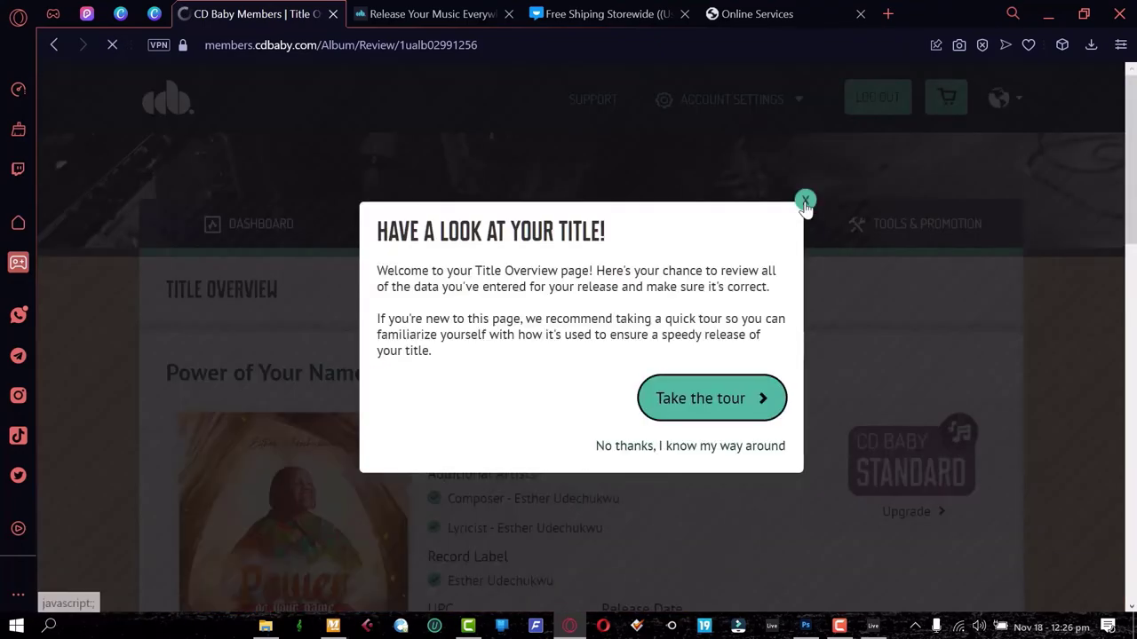
# Dismiss the welcome message, review the Title Overview, and add the single to the cart.
pyautogui.click(826, 399)
pyautogui.scroll(-2, 906, 452)
pyautogui.scroll(-2, 903, 526)
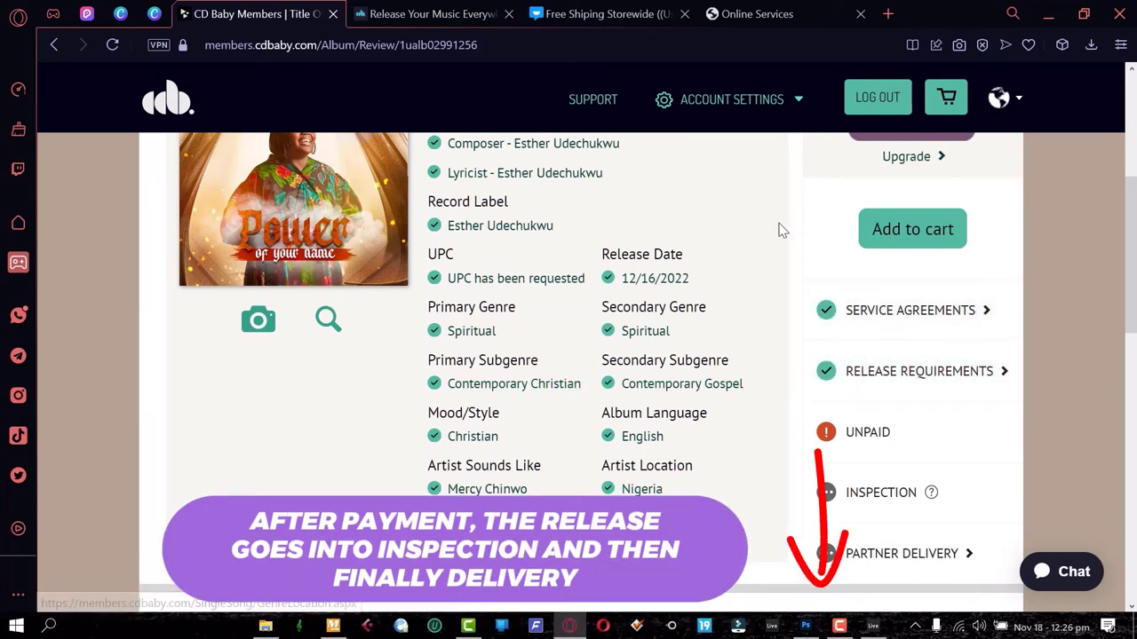
pyautogui.scroll(-3, 622, 334)
pyautogui.scroll(3, 568, 329)
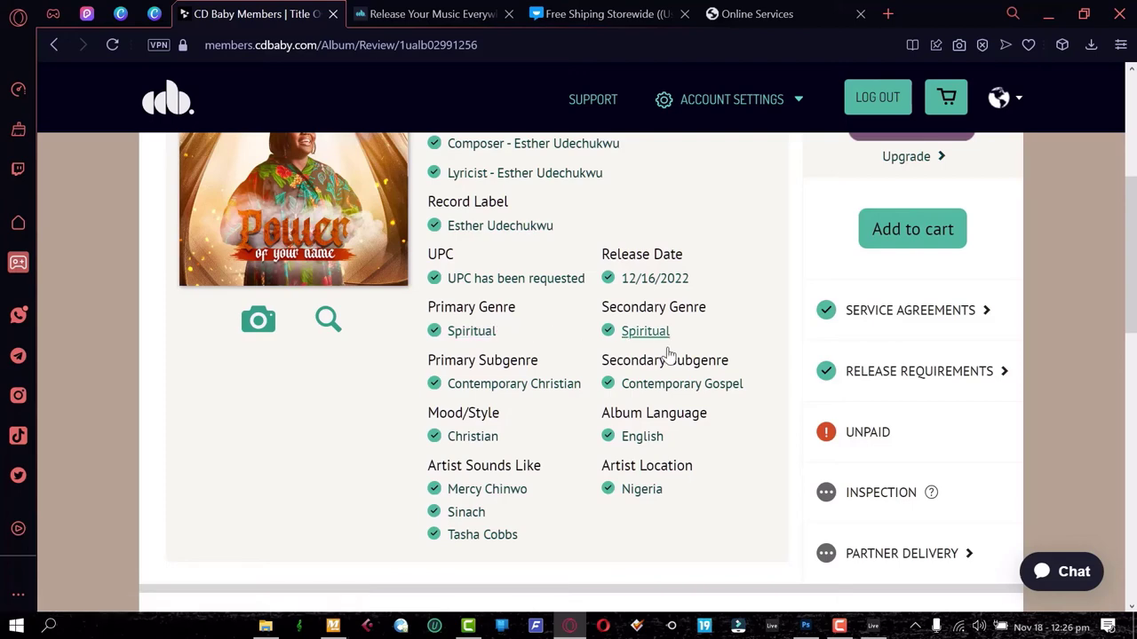
pyautogui.scroll(-4, 702, 427)
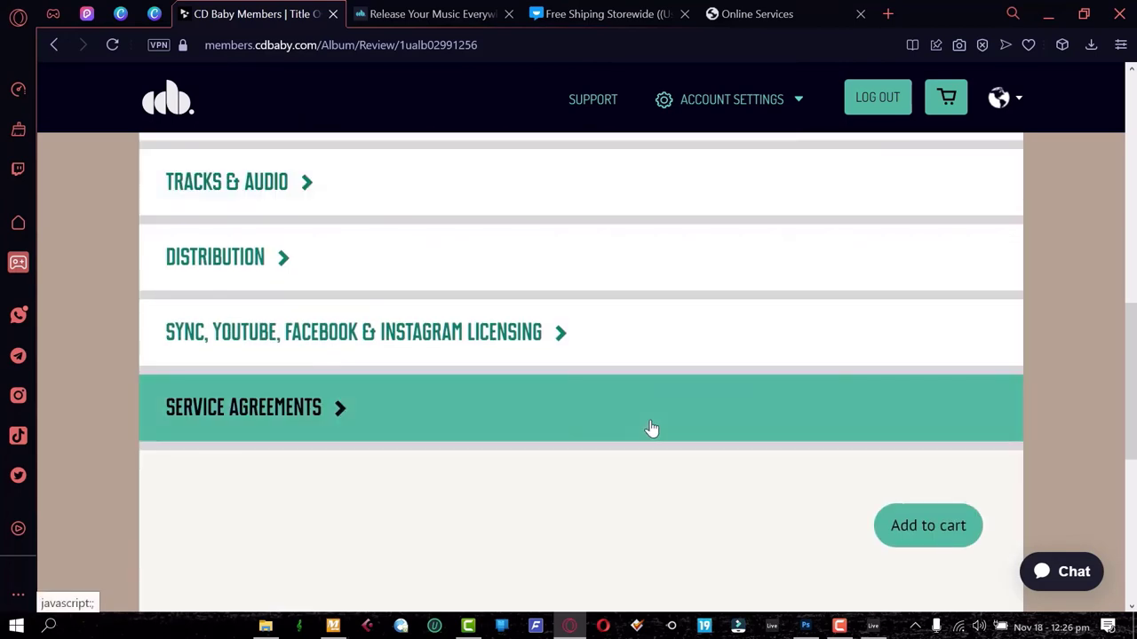
pyautogui.click(886, 535)
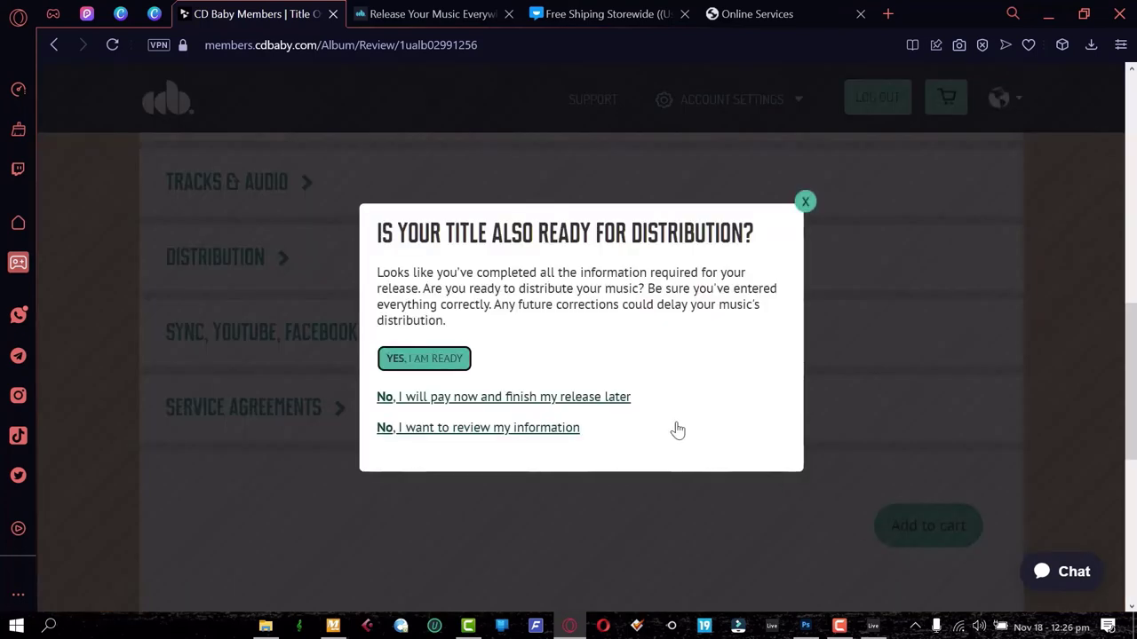
# Confirm the single is ready for distribution and decline the HearNow offer.
pyautogui.click(425, 359)
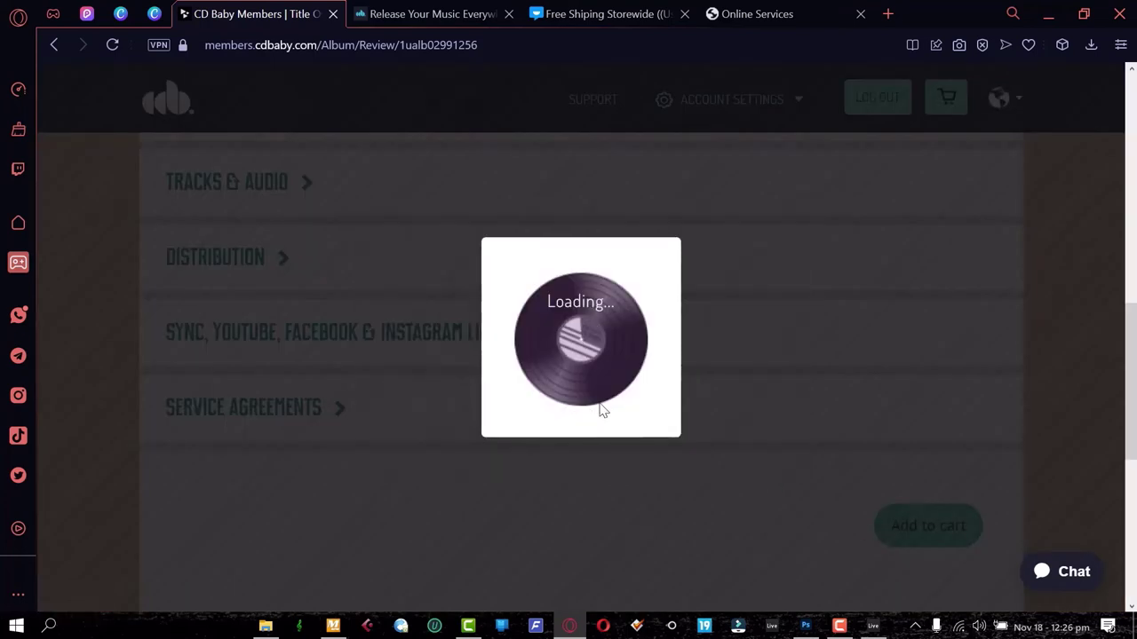
pyautogui.scroll(-6, 622, 364)
pyautogui.scroll(-3, 613, 369)
pyautogui.scroll(2, 550, 267)
pyautogui.scroll(5, 579, 273)
pyautogui.scroll(1, 551, 238)
pyautogui.scroll(-5, 568, 356)
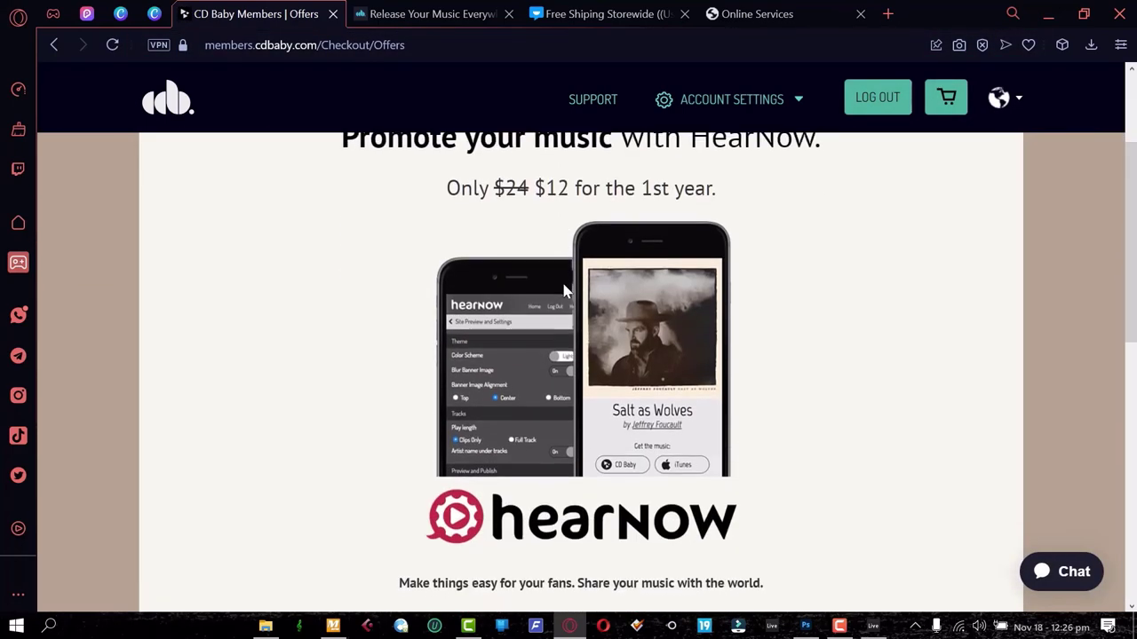
pyautogui.click(563, 530)
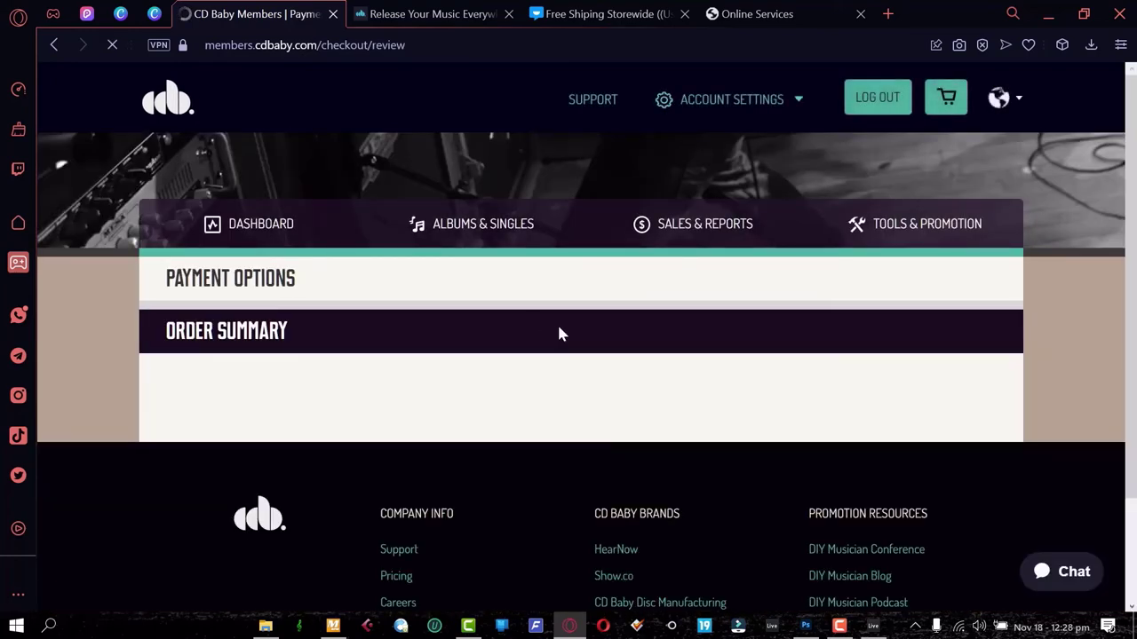
# Choose Credit or Debit Card as the payment method for the $4.99 order.
pyautogui.scroll(-2, 568, 331)
pyautogui.scroll(2, 368, 343)
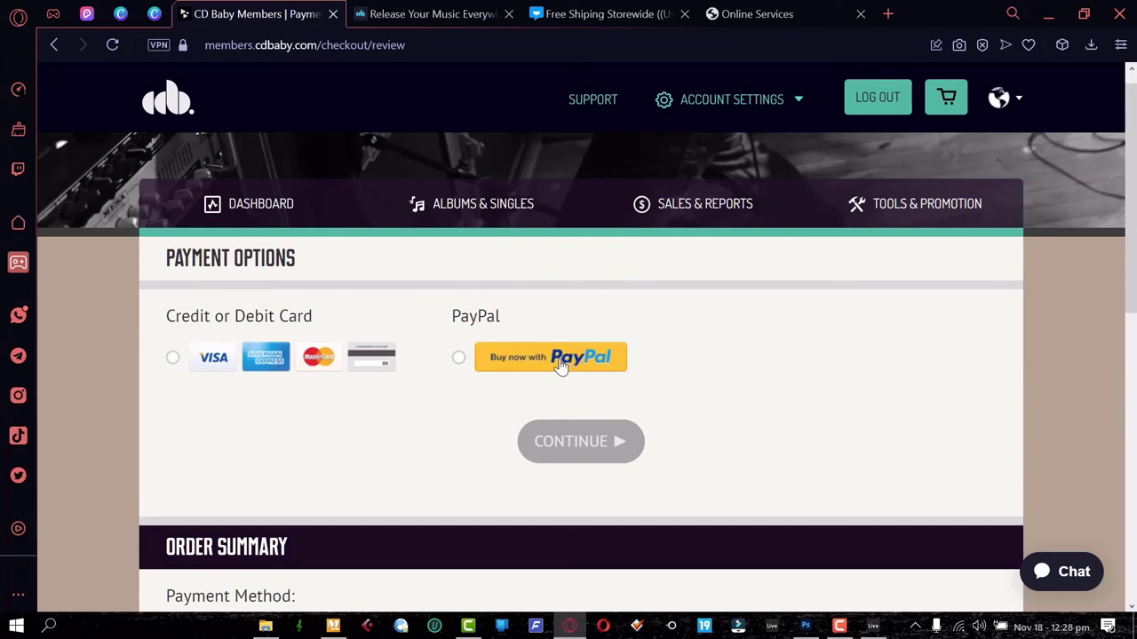
pyautogui.scroll(-1, 461, 387)
pyautogui.scroll(-2, 538, 385)
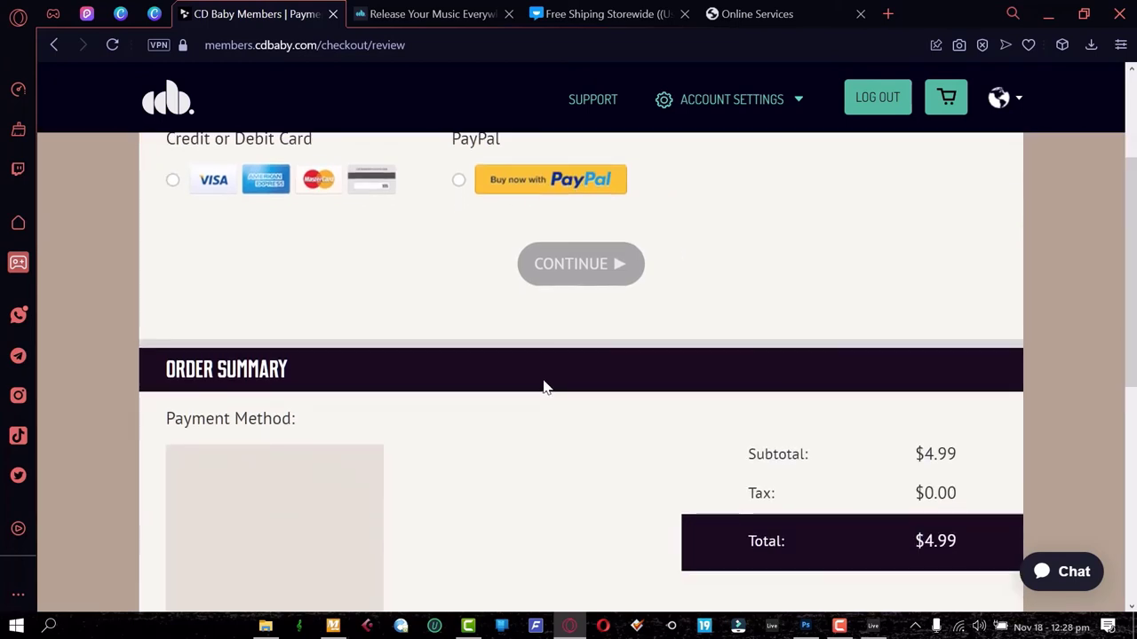
pyautogui.scroll(2, 543, 385)
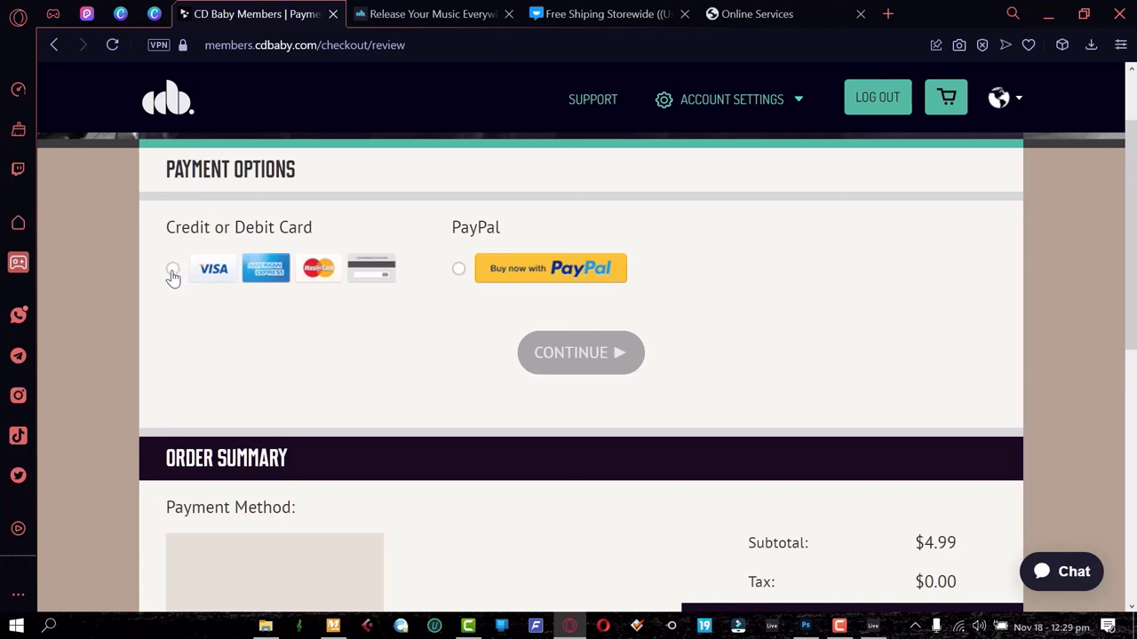
pyautogui.click(170, 270)
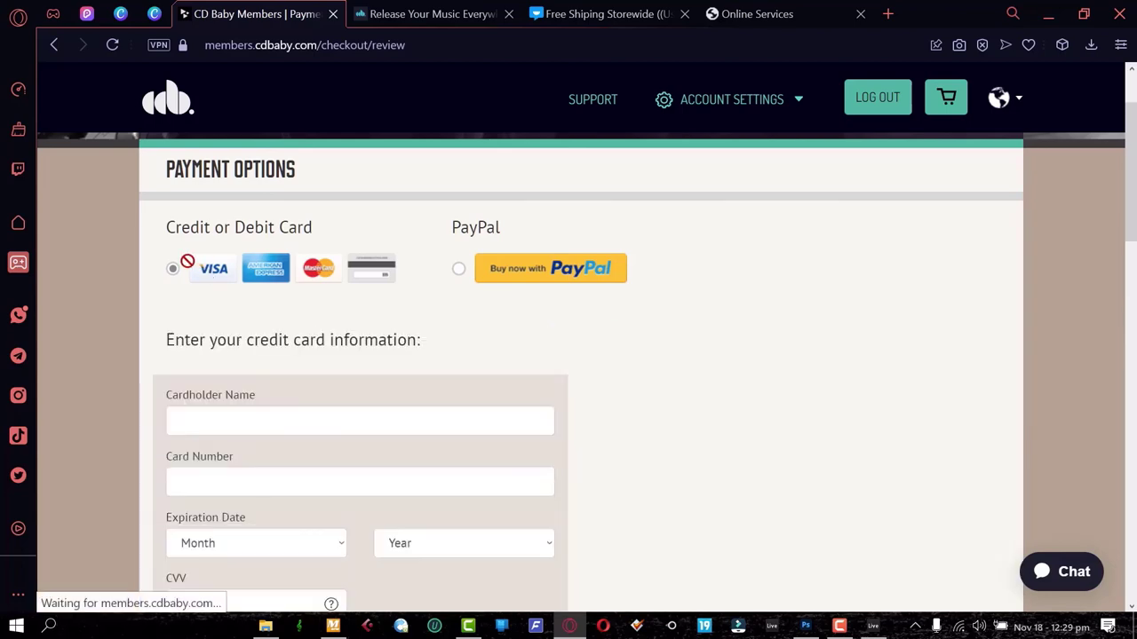
pyautogui.scroll(-3, 406, 394)
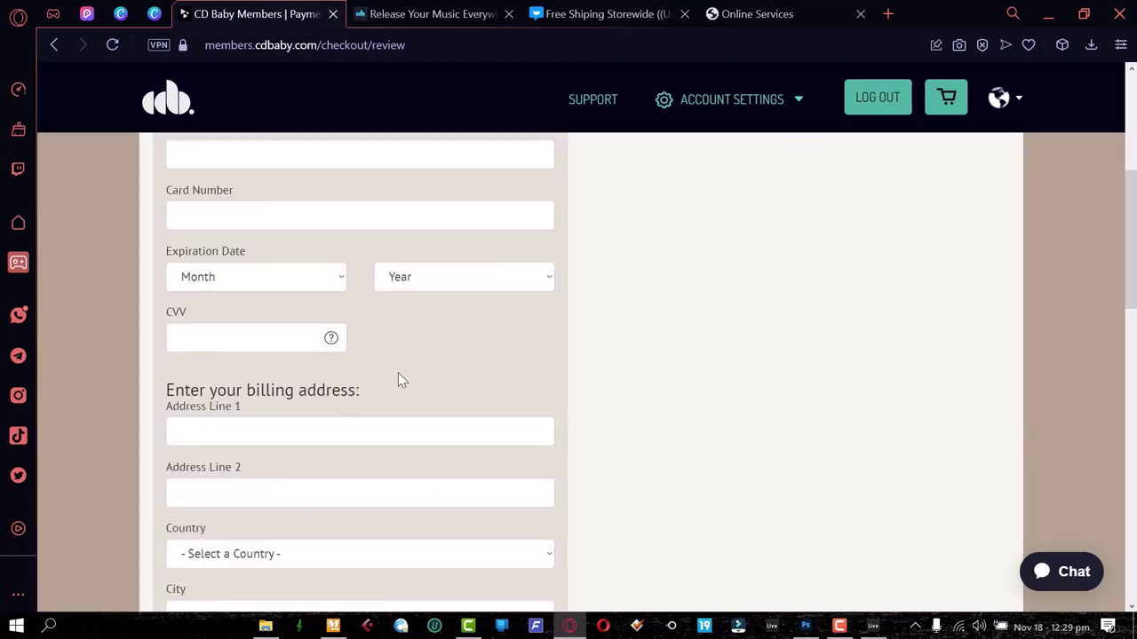
pyautogui.scroll(-6, 538, 381)
pyautogui.scroll(2, 668, 453)
pyautogui.scroll(-3, 672, 444)
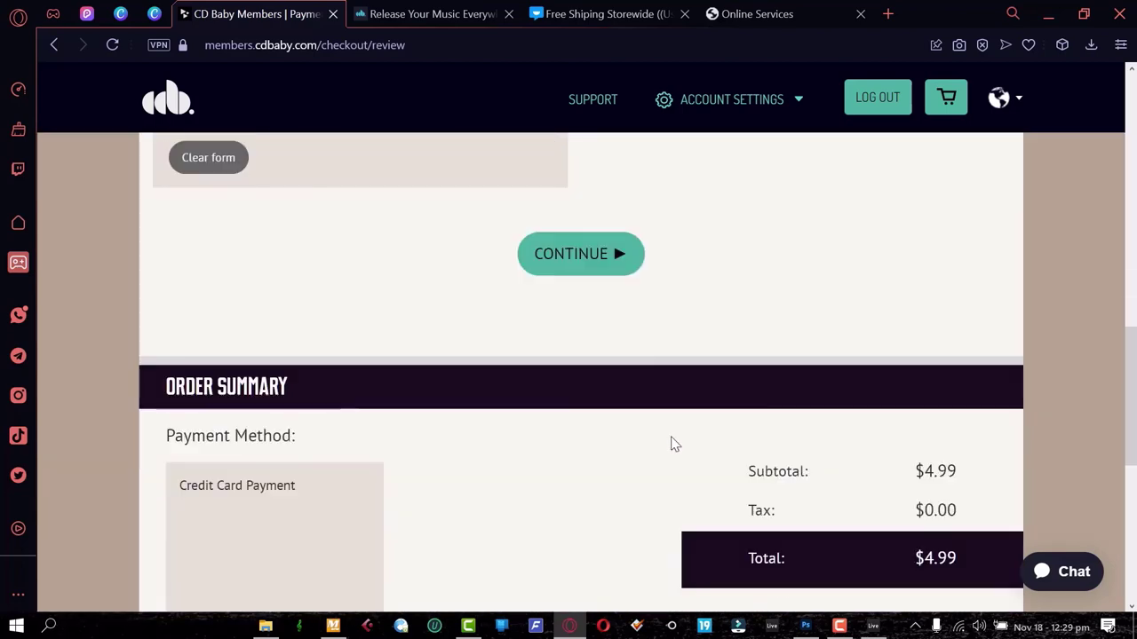
pyautogui.scroll(-3, 866, 516)
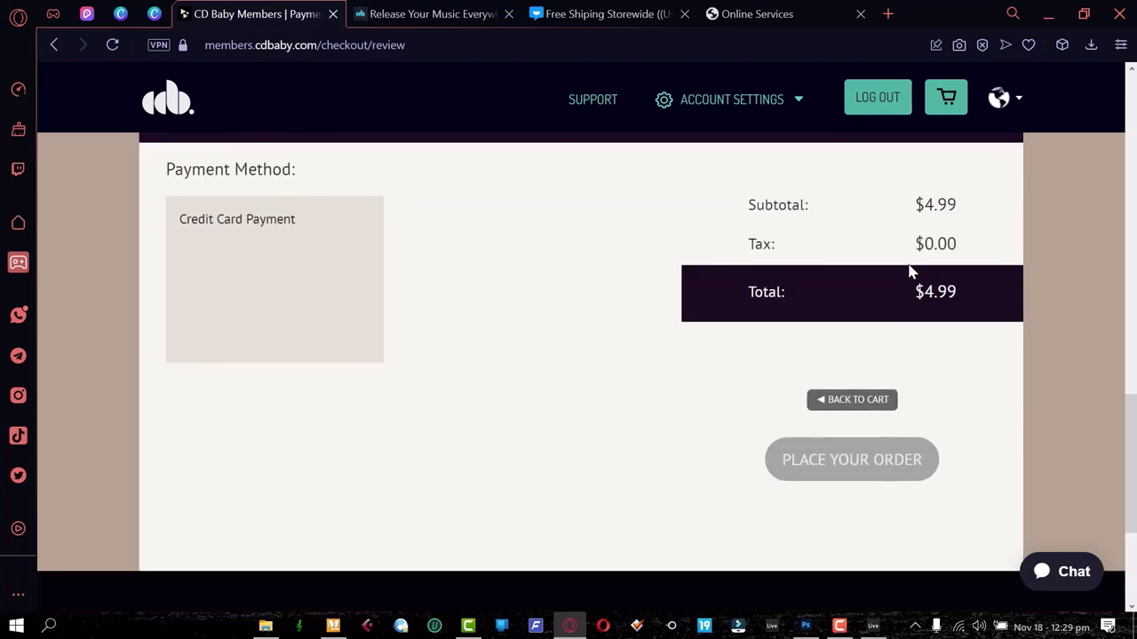
pyautogui.scroll(12, 808, 321)
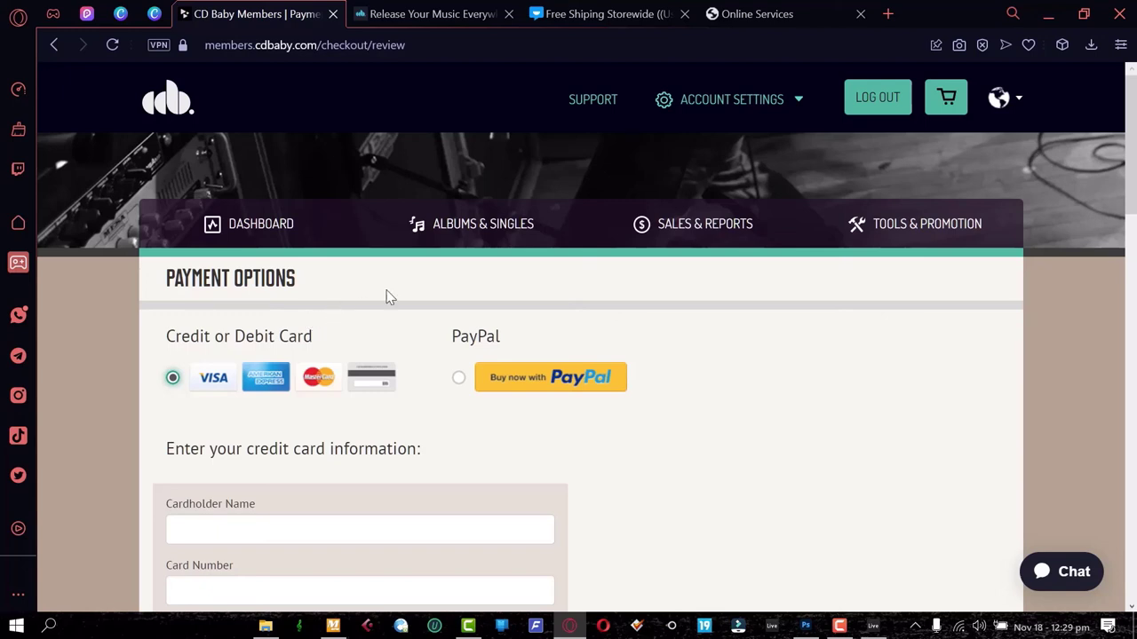
# From Albums & Singles, reopen the unpaid Power of Your Name single and dismiss the welcome message.
pyautogui.click(477, 236)
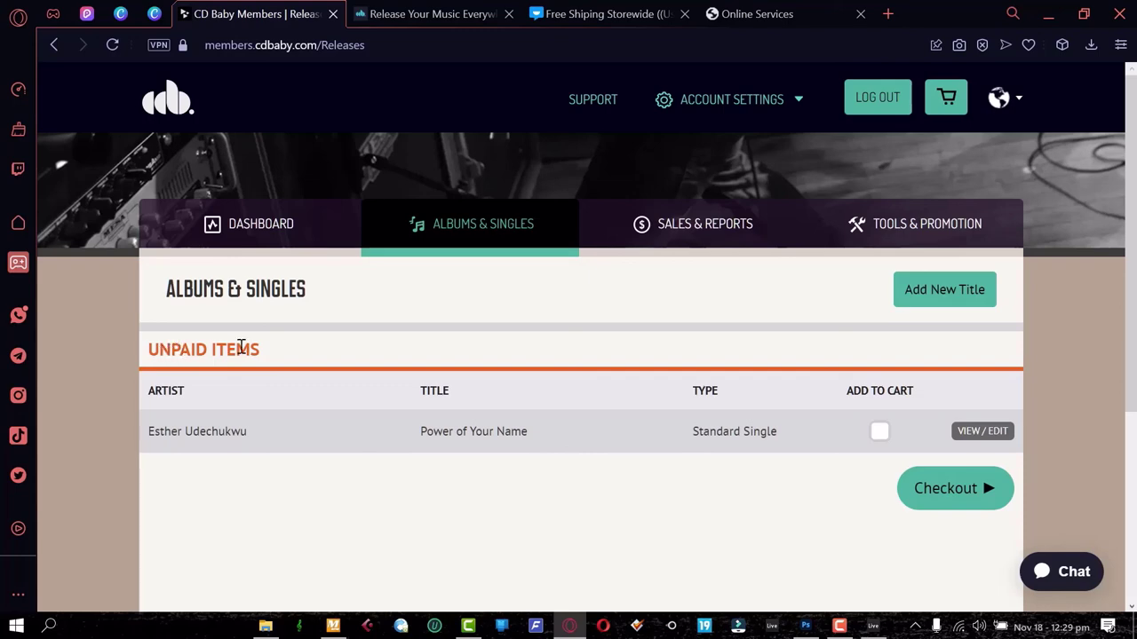
pyautogui.click(968, 433)
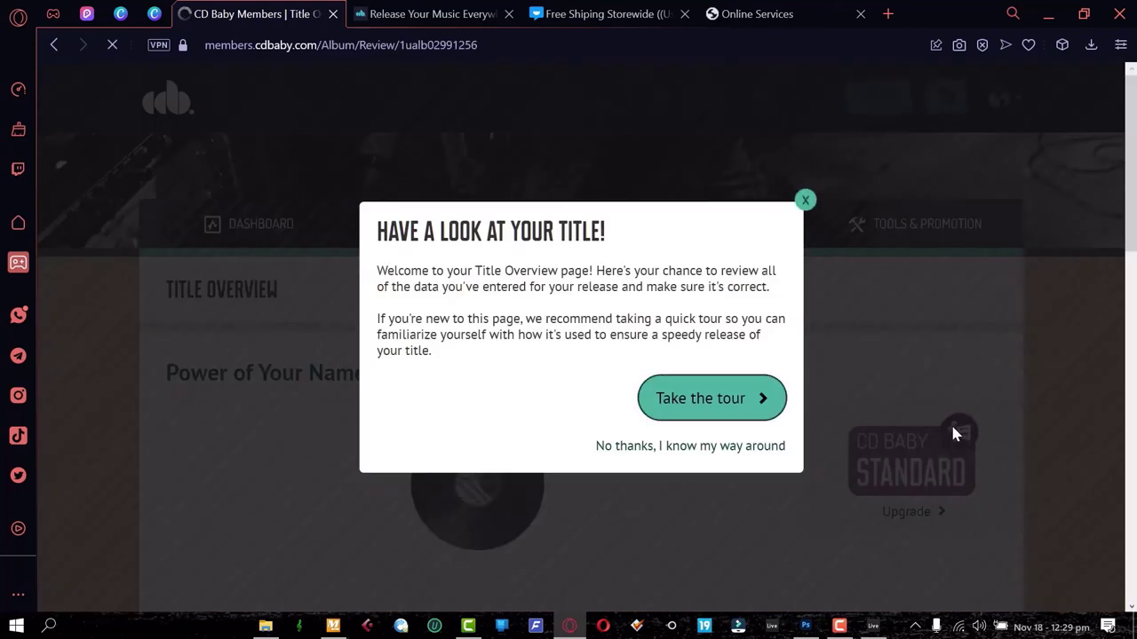
pyautogui.click(804, 202)
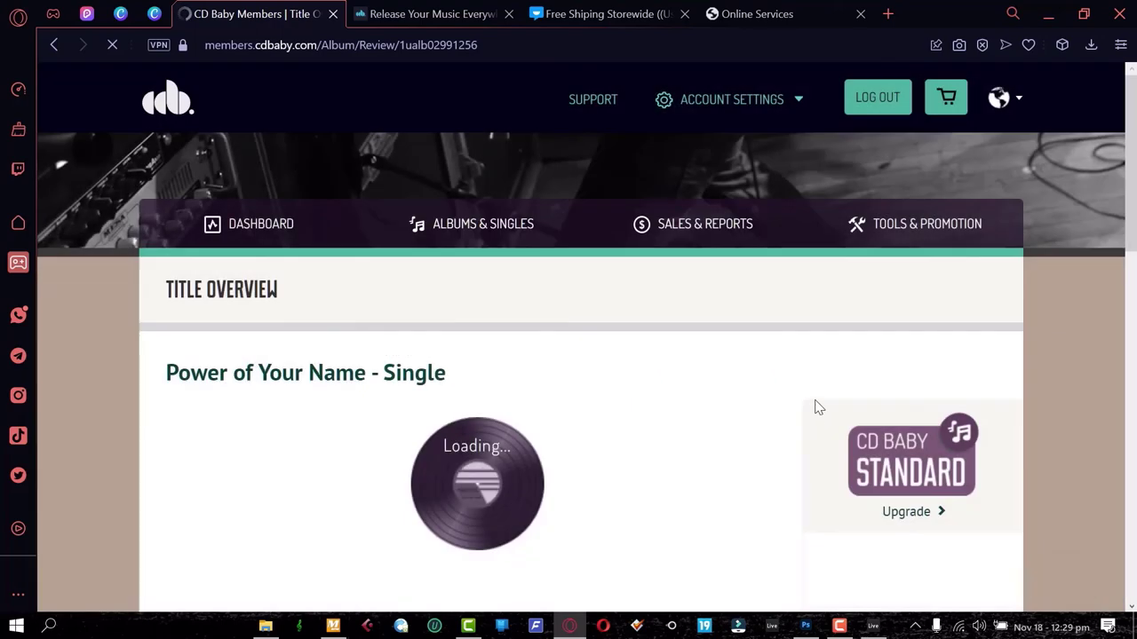
pyautogui.scroll(-5, 806, 428)
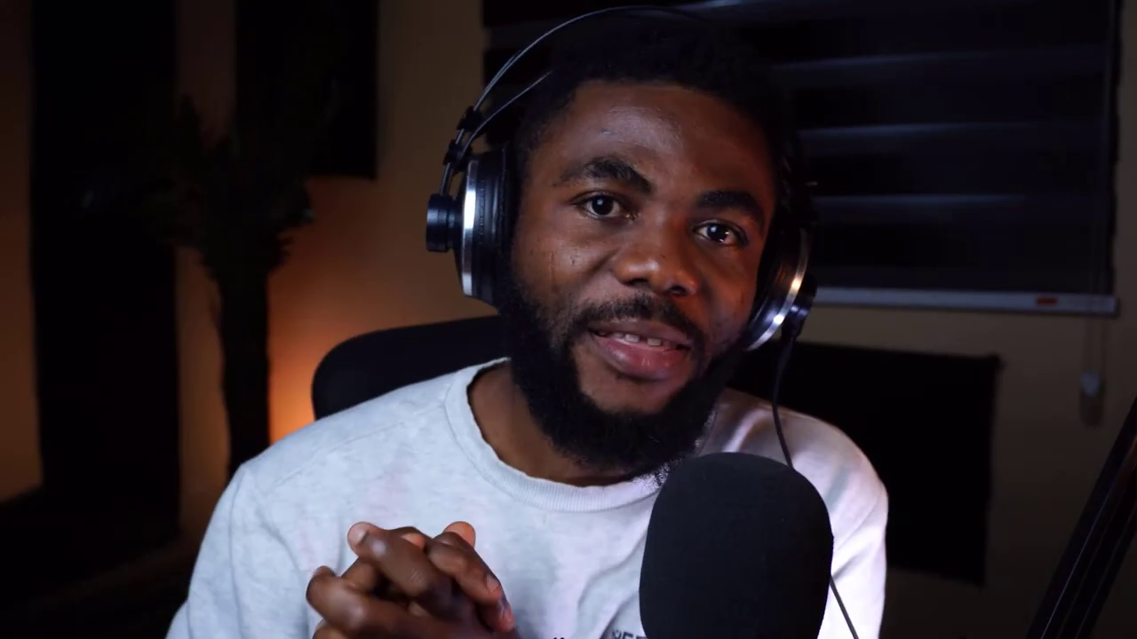